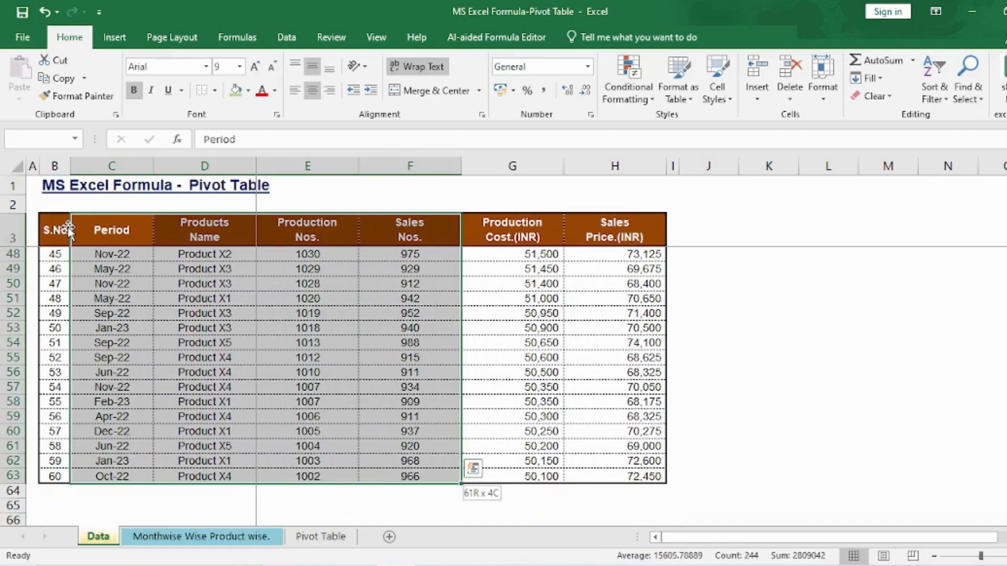
- Review the source table's columns from Period to Sales Price.(INR), down to the last row
key("shift+Right")
key("shift+Right")
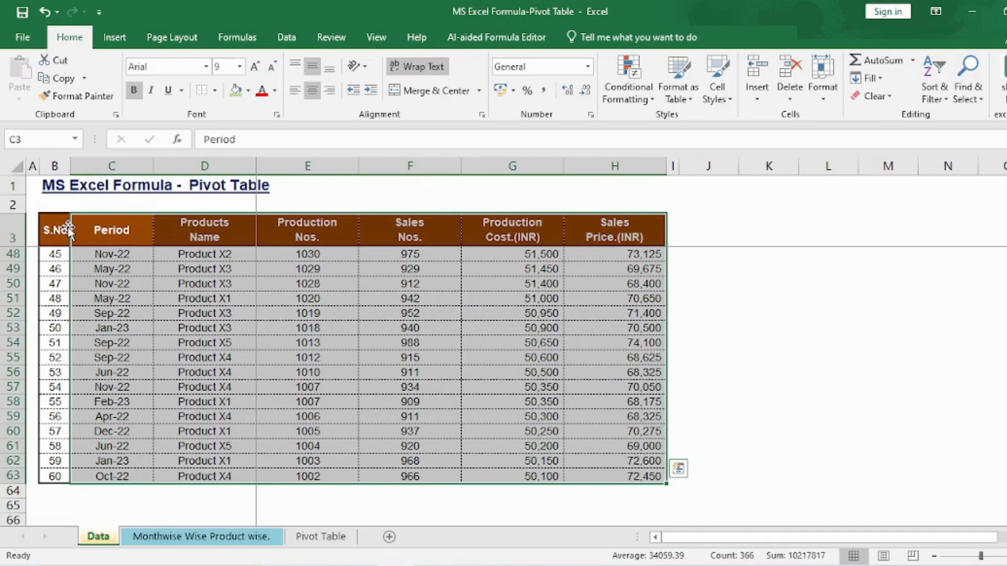
key("ctrl+Up")
key("Left")
key("ctrl+Down")
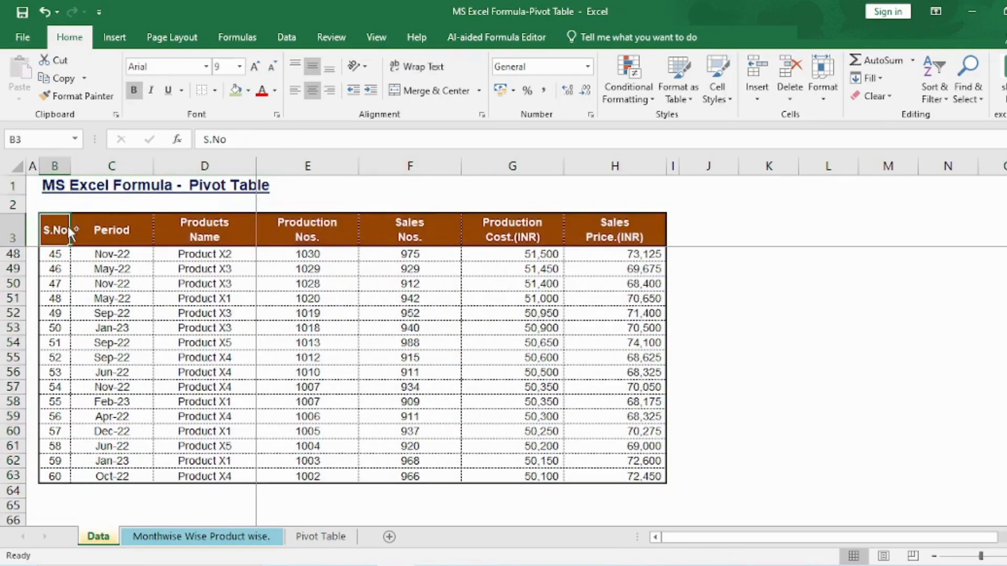
- Check where the source records end and select the entire table from the S.No heading in B3 to H63
key("Down")
key("ctrl+Down")
key("Down")
key("Down")
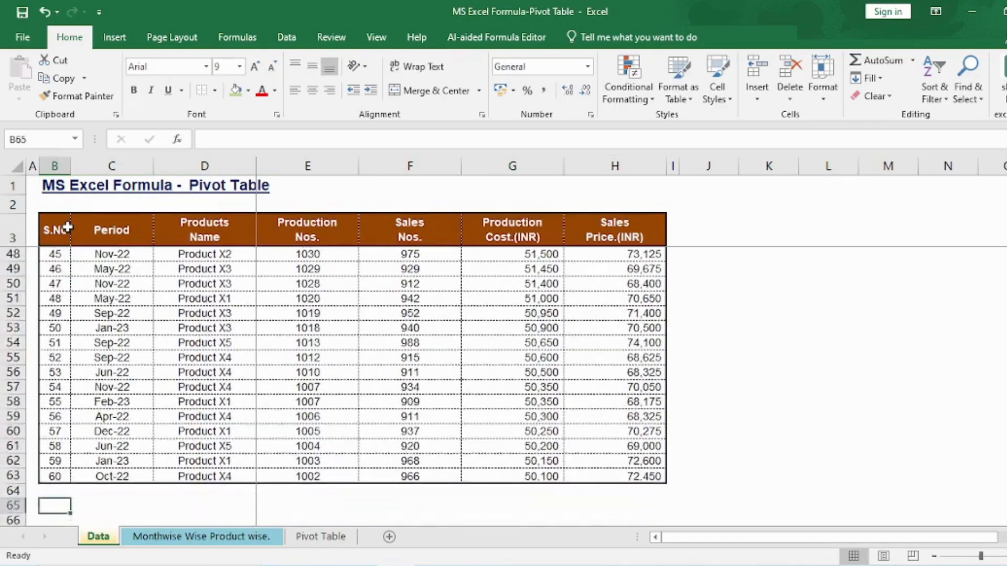
key("ctrl+Up")
key("ctrl+Up")
key("ctrl+shift+Right")
key("ctrl+shift+Down")
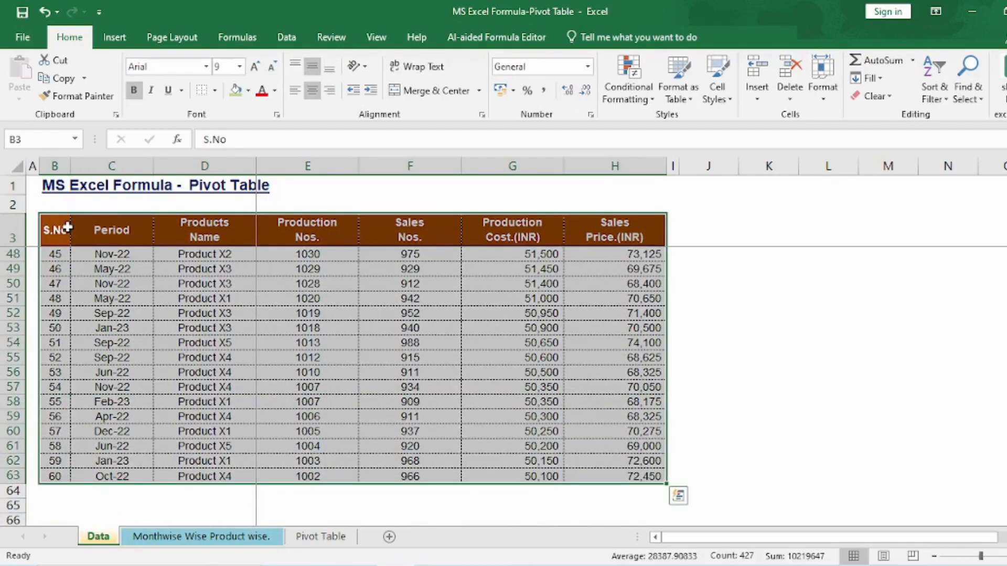
- Highlight the source data from the Period heading through the Sales Price.(INR) column, without the serial numbers
key("Down")
key("Down")
key("Up")
key("Up")
key("Right")
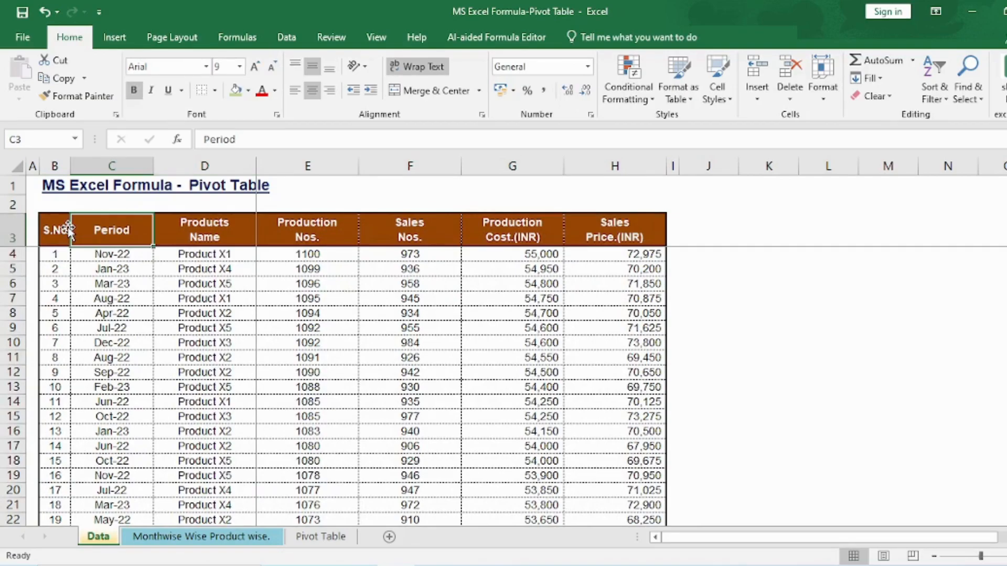
key("ctrl+shift+Right")
key("ctrl+shift+Down")
key("Down")
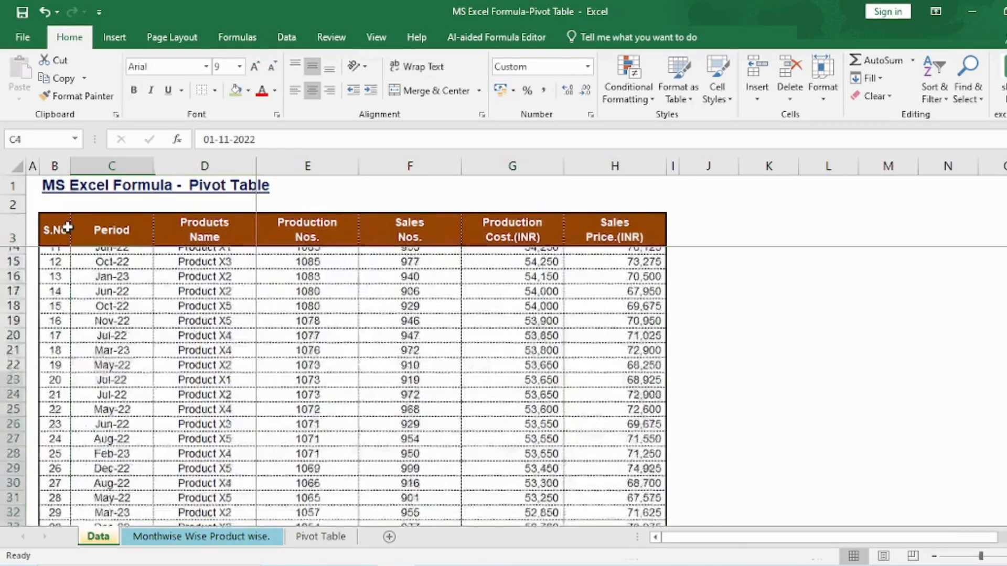
key("Up")
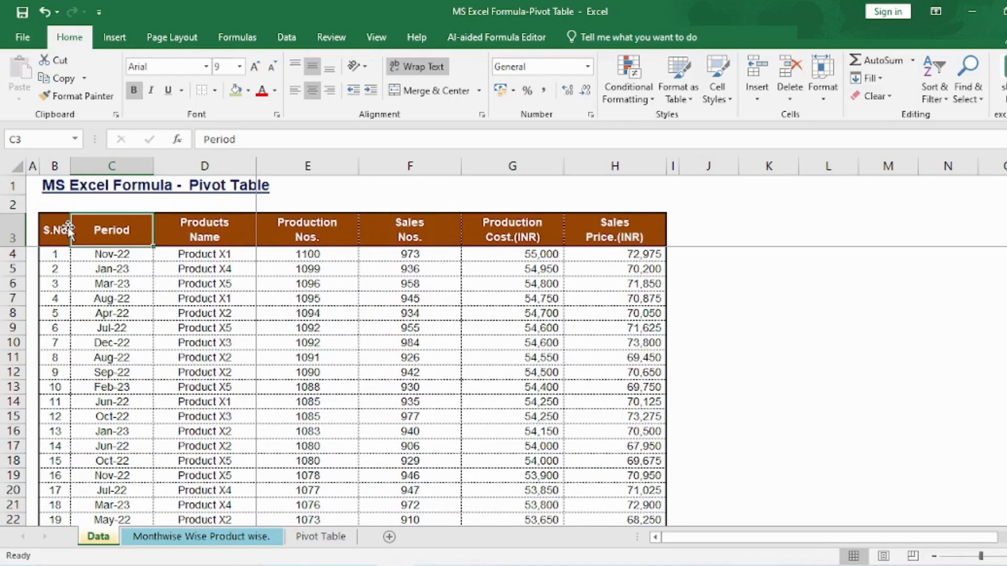
- Examine the Period and Products Name columns and the four production and sales headings in the source table
key("ctrl+shift+Down")
key("Right")
key("ctrl+shift+Down")
key("Right")
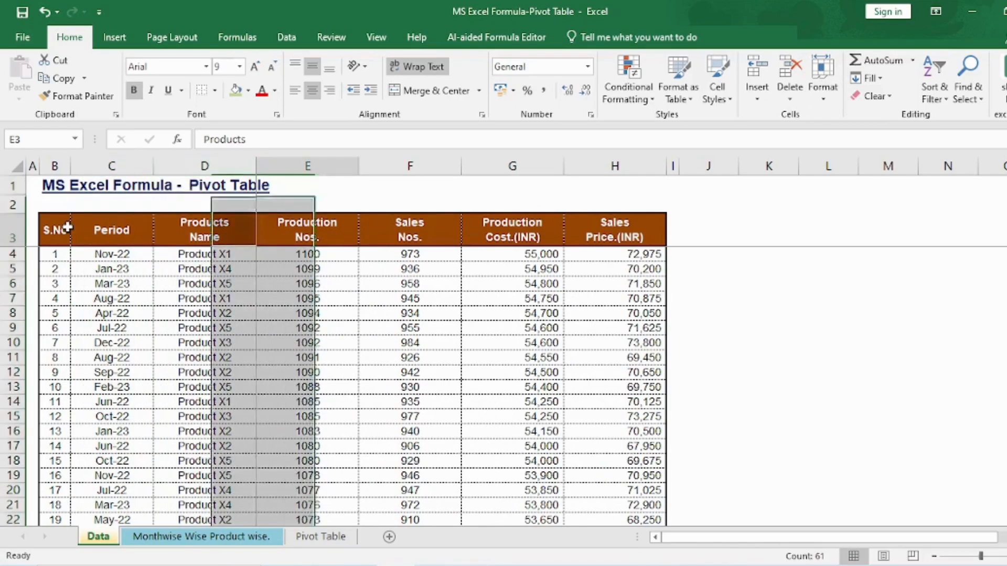
key("shift+Right")
key("shift+Right")
key("shift+Right")
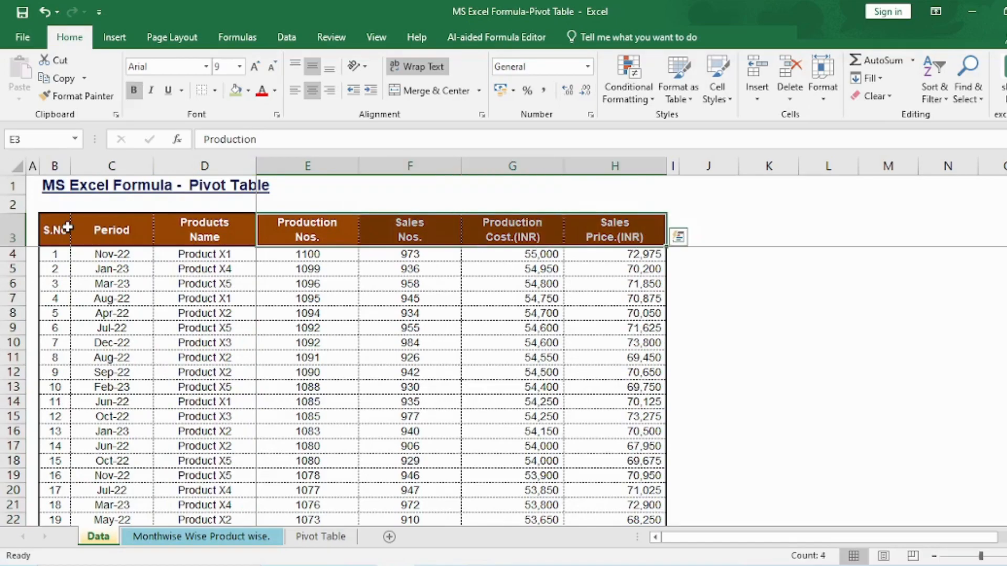
left_click(67, 226)
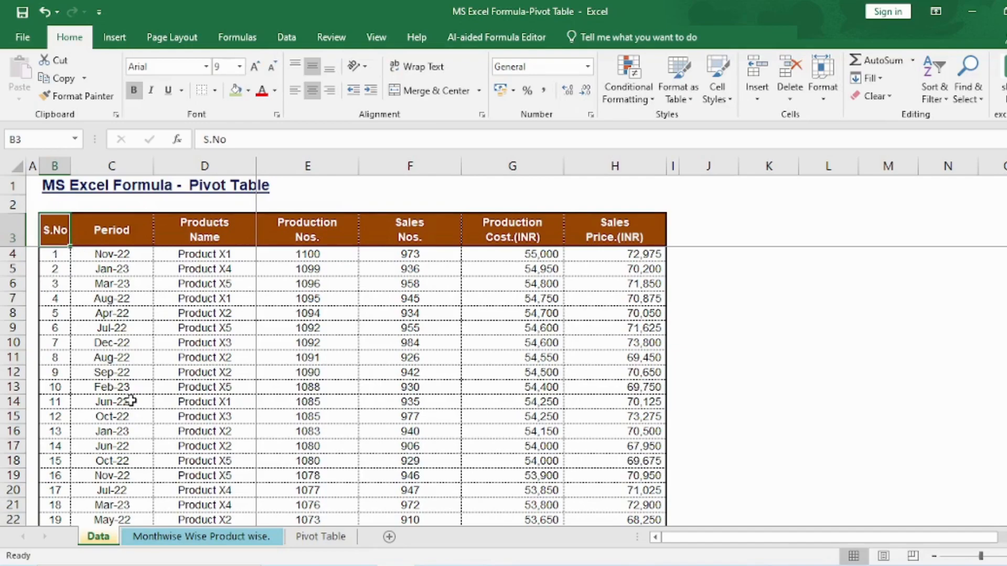
- Open the Monthwise Wise Product wise. sheet and examine its Period and Products Name columns
left_click(185, 543)
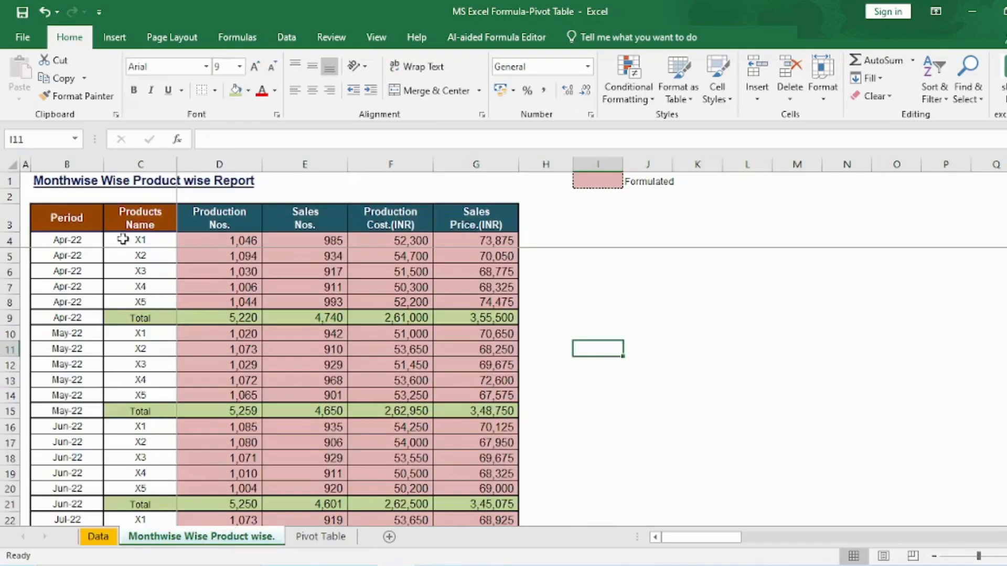
left_click(129, 207)
key("Down")
key("Up")
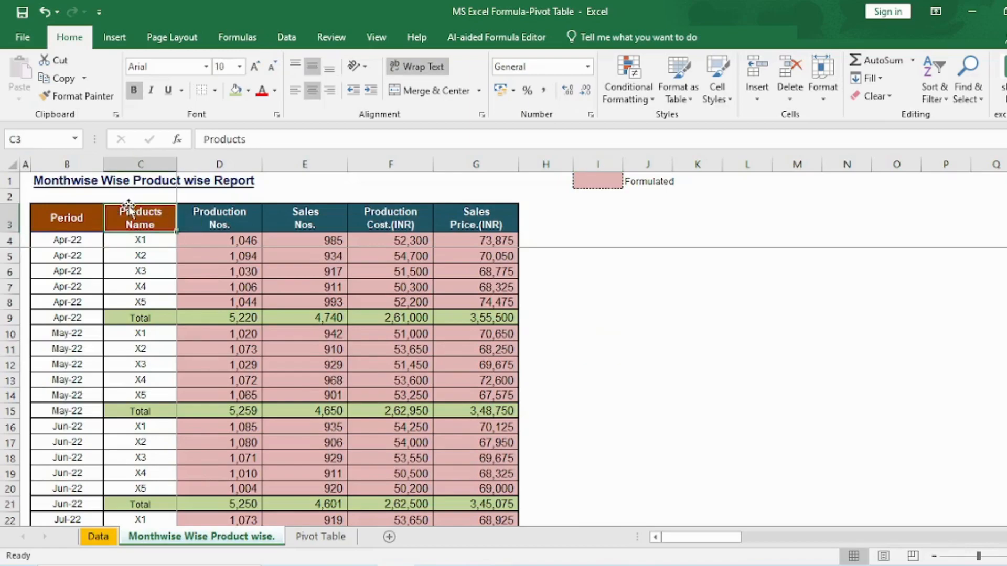
key("Left")
key("ctrl+space")
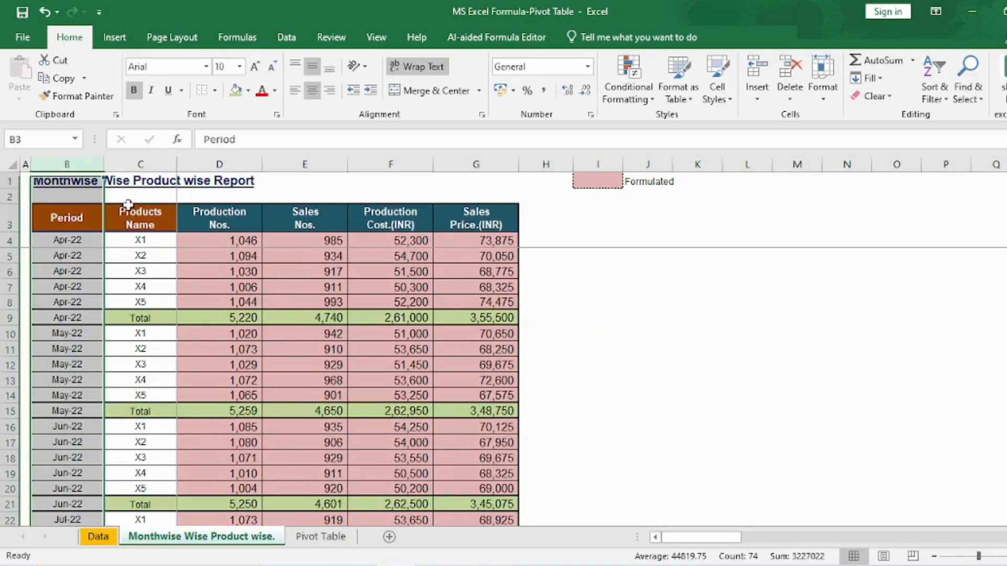
key("Right")
key("ctrl+space")
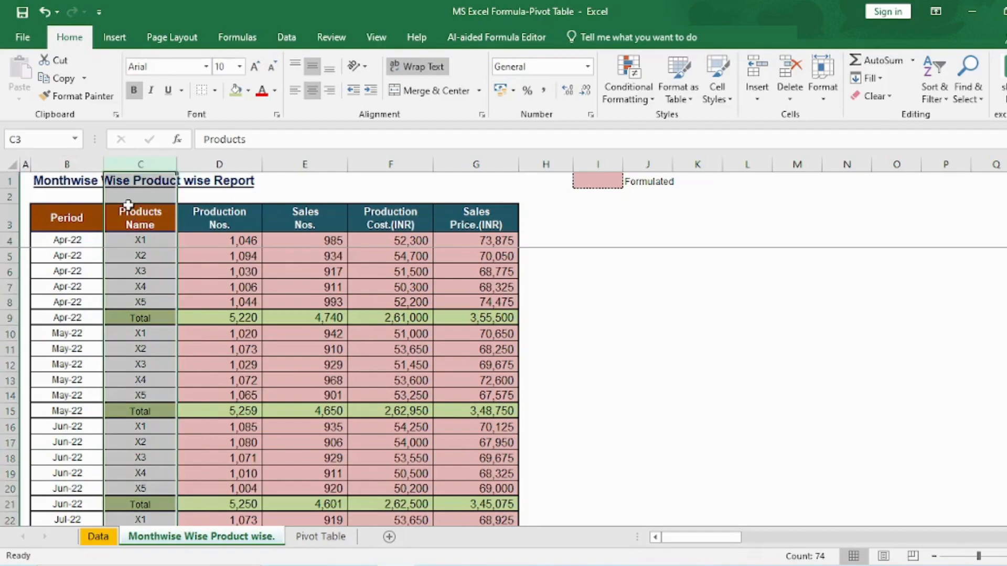
- Review the report headings from Production Nos. through Sales Price.(INR)
key("Right")
key("Right")
key("Right")
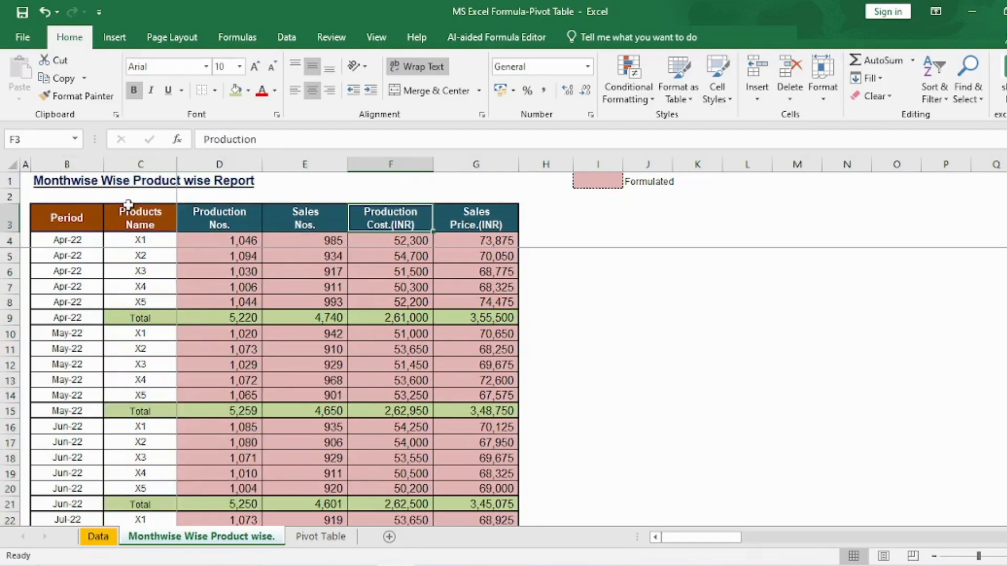
key("Right")
key("Left")
key("Left")
key("Left")
- Inspect the SUMIFS formulas in D4, F4 and E4 of the monthly product report without changing them
key("Down")
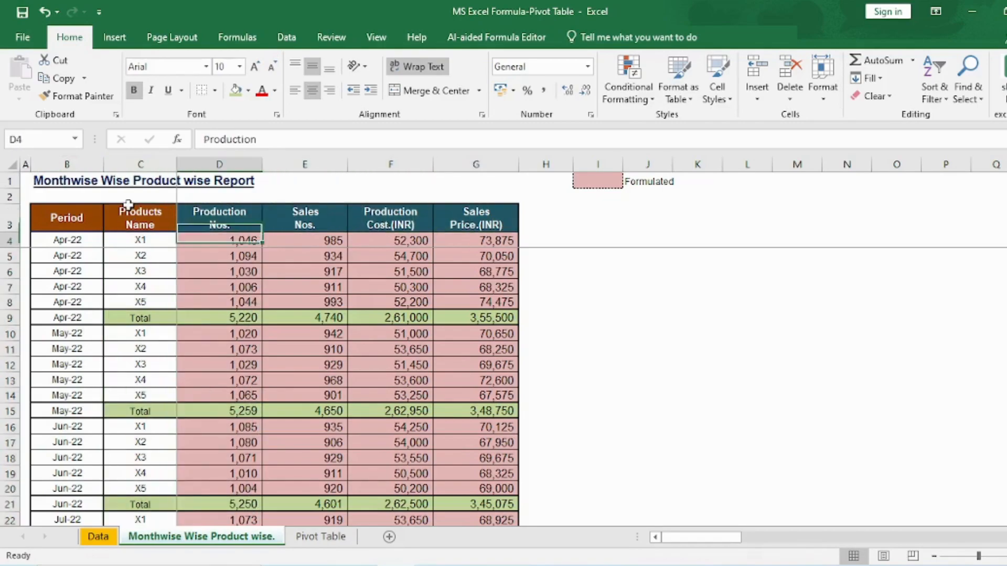
key("F2")
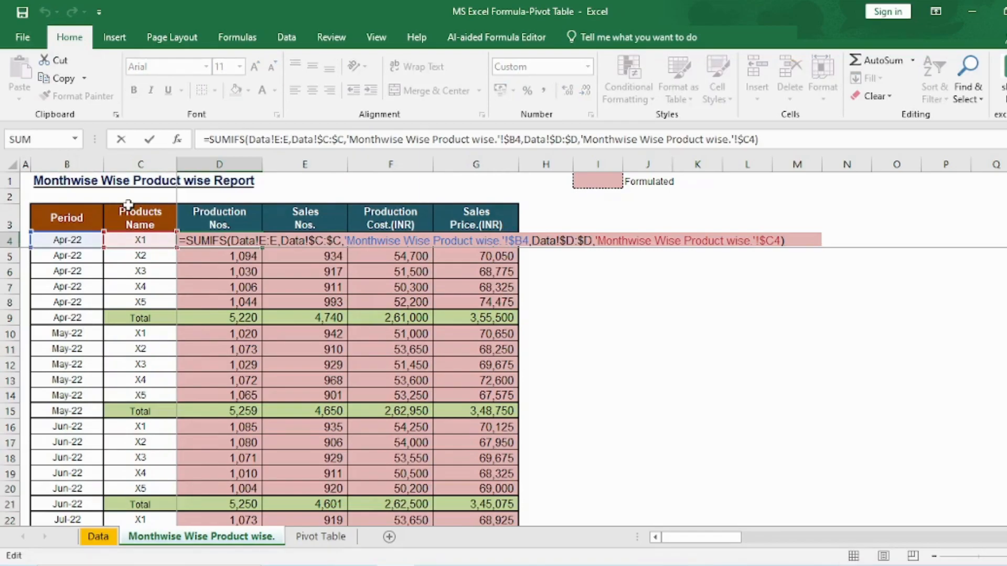
key("Escape")
key("Right")
key("Right")
key("F2")
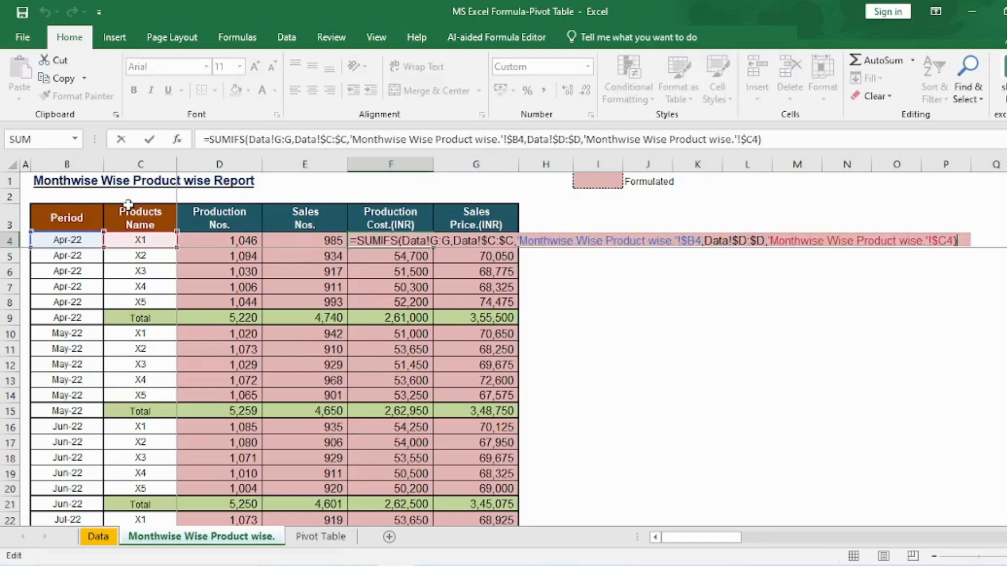
key("Escape")
key("Left")
key("F2")
key("Escape")
key("Down")
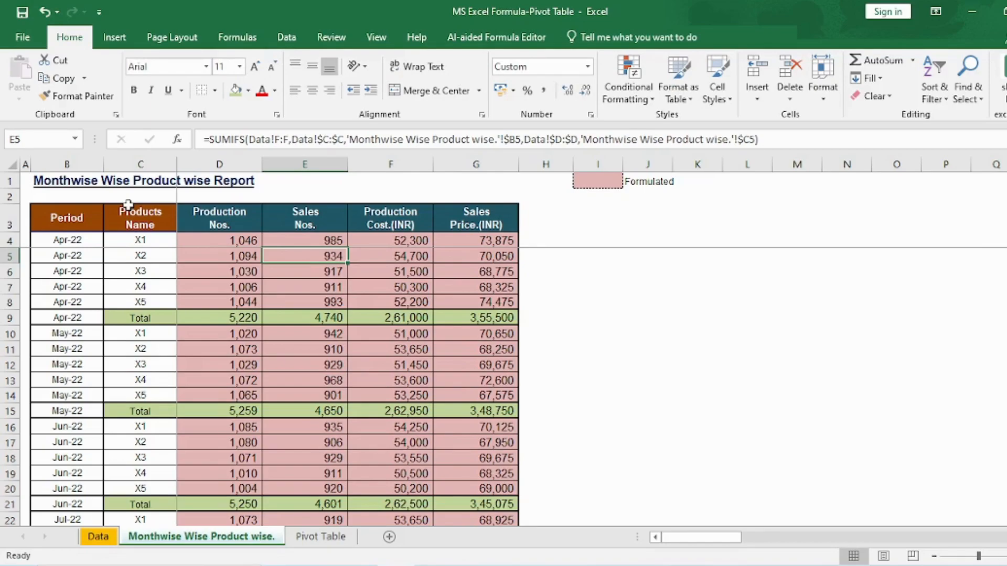
- Open the Pivot Table sheet and examine the Particulars column with the April row and its five products
left_click(321, 537)
left_click(467, 257)
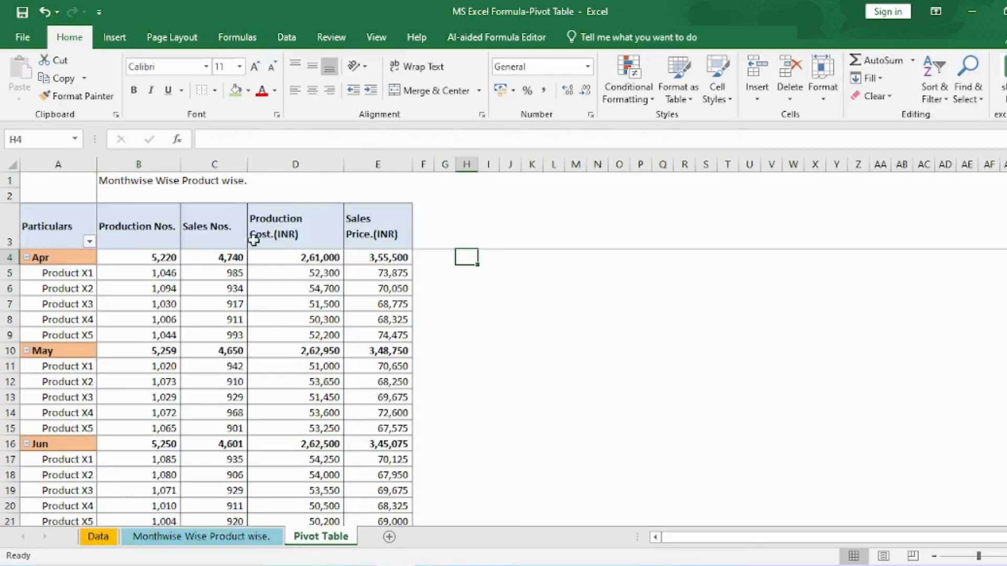
left_click(65, 226)
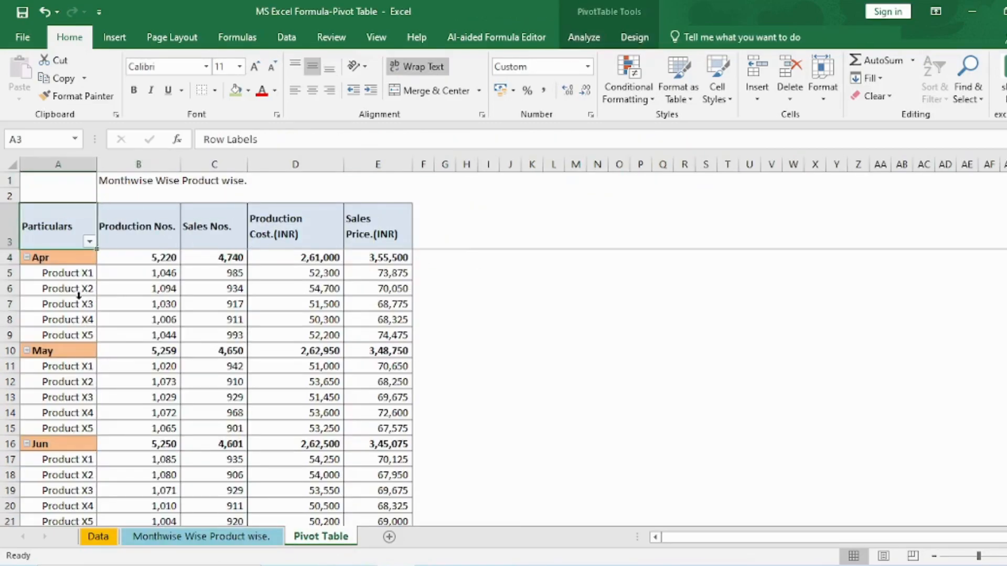
left_click(63, 256)
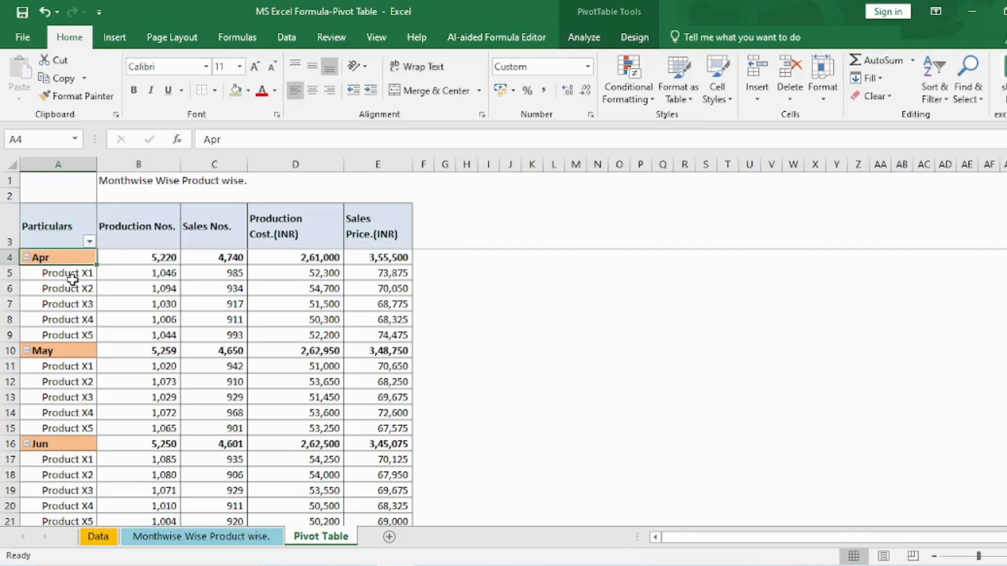
left_click_drag(78, 274, 65, 338)
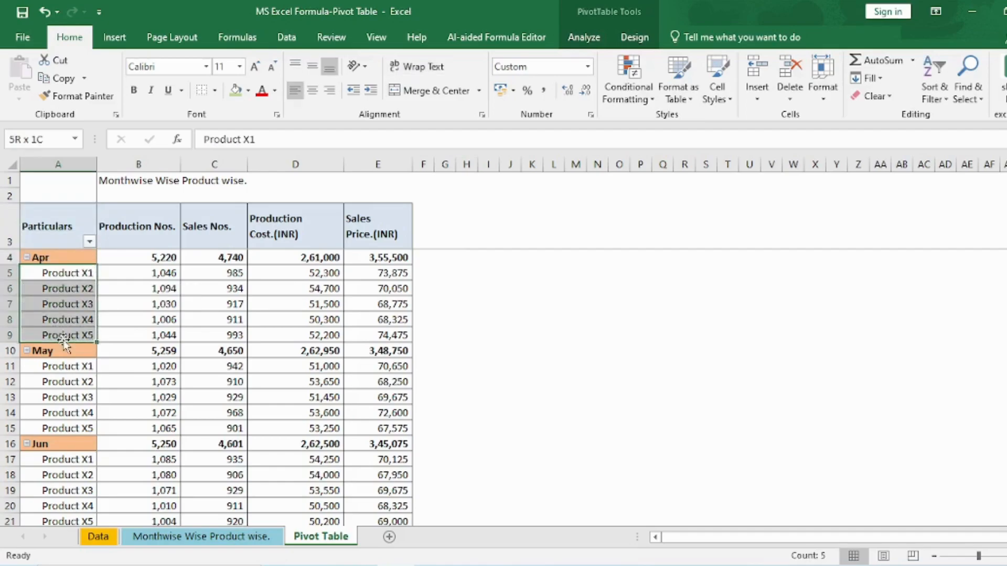
- Review the pivot table's Production Nos., Sales Nos., Production Cost.(INR) and Sales Price.(INR) headings
left_click(146, 243)
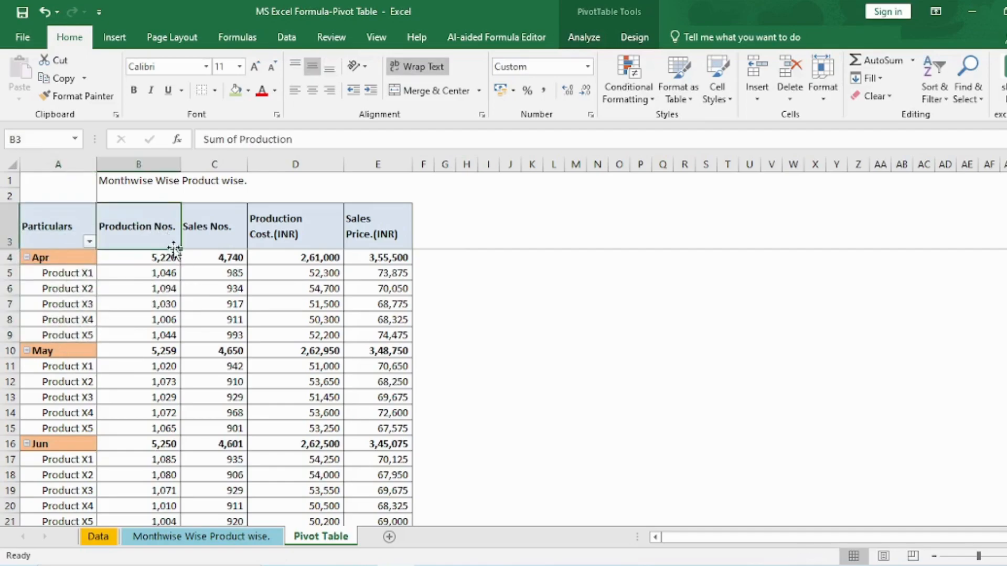
left_click(206, 230)
left_click(282, 239)
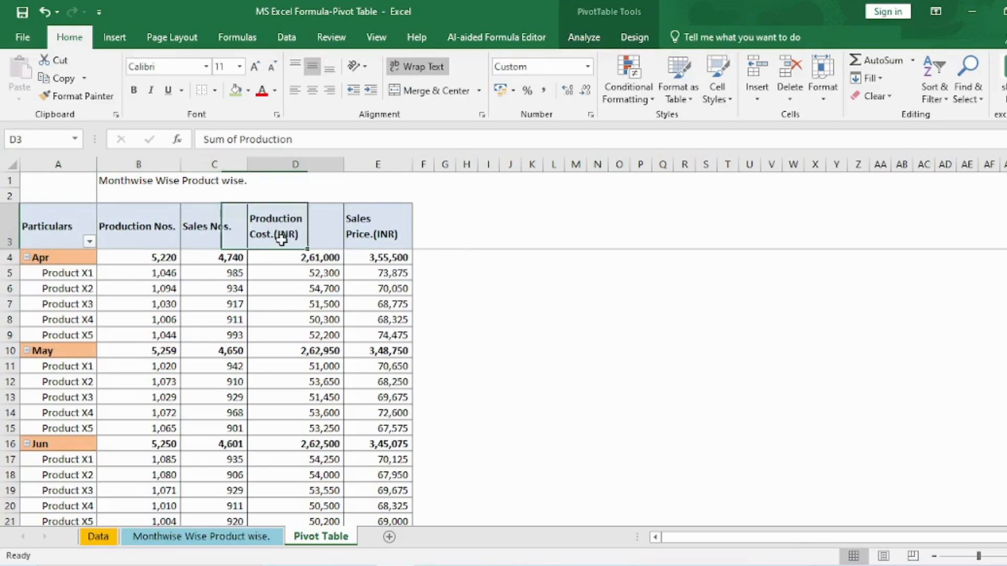
left_click(360, 226)
- Review the remaining months of the pivot table through March and the Grand Total row
scroll(142, 301, "down", 1)
scroll(142, 301, "down", 14)
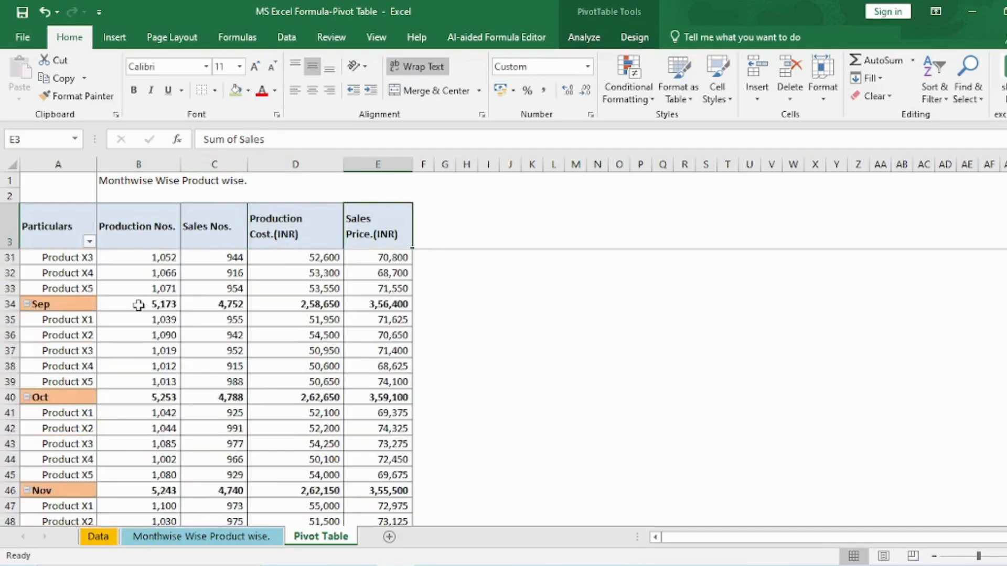
scroll(128, 350, "down", 7)
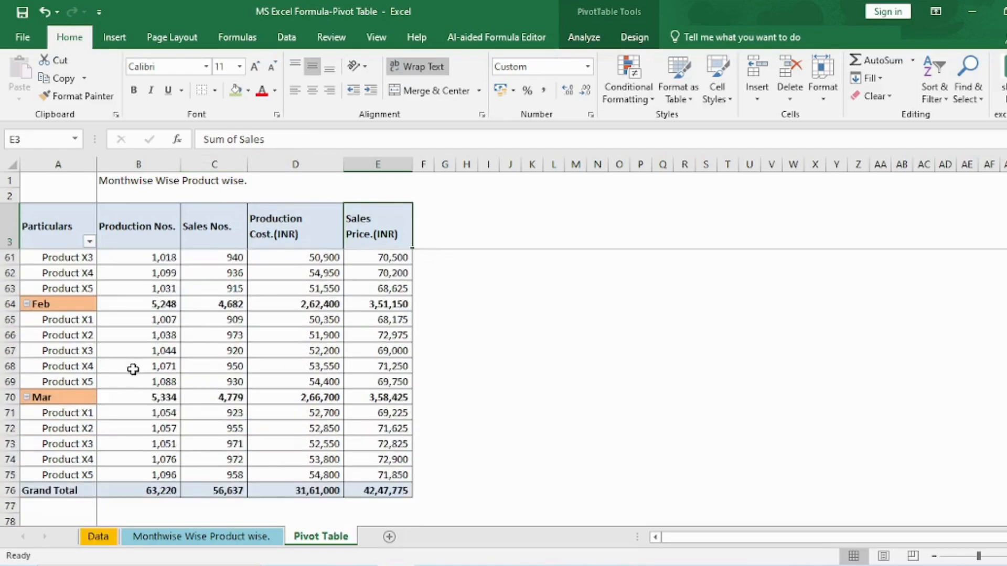
left_click(148, 390)
left_click(67, 303)
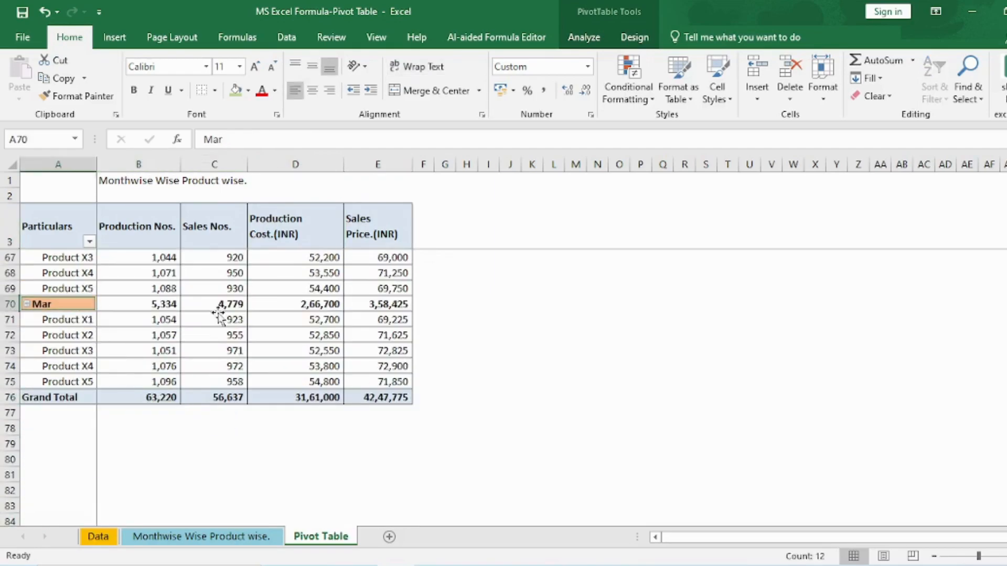
left_click(219, 318)
left_click(208, 415)
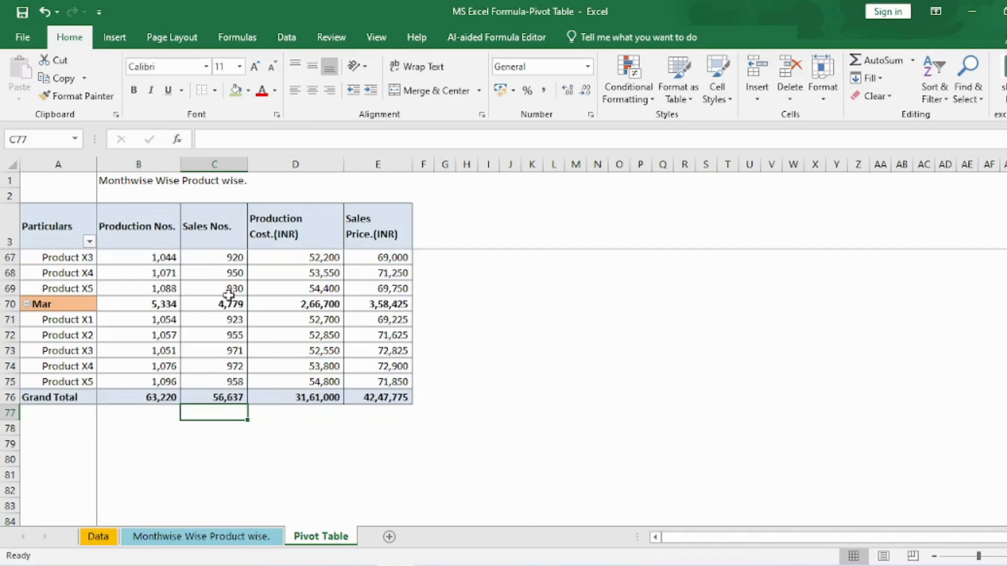
- Revisit the month-wise product report and compare it with the source records on the Data sheet
left_click(207, 536)
left_click(236, 230)
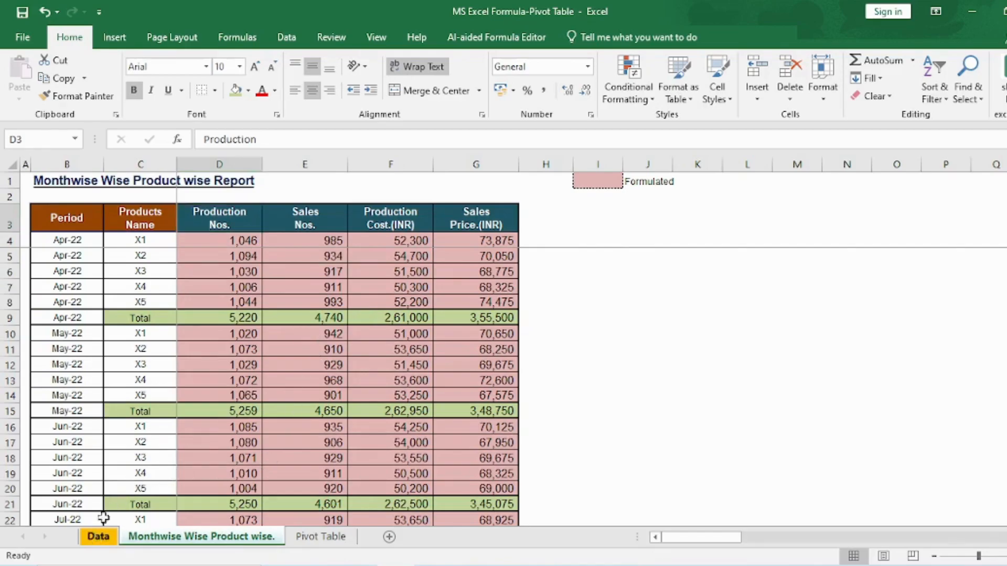
left_click(99, 536)
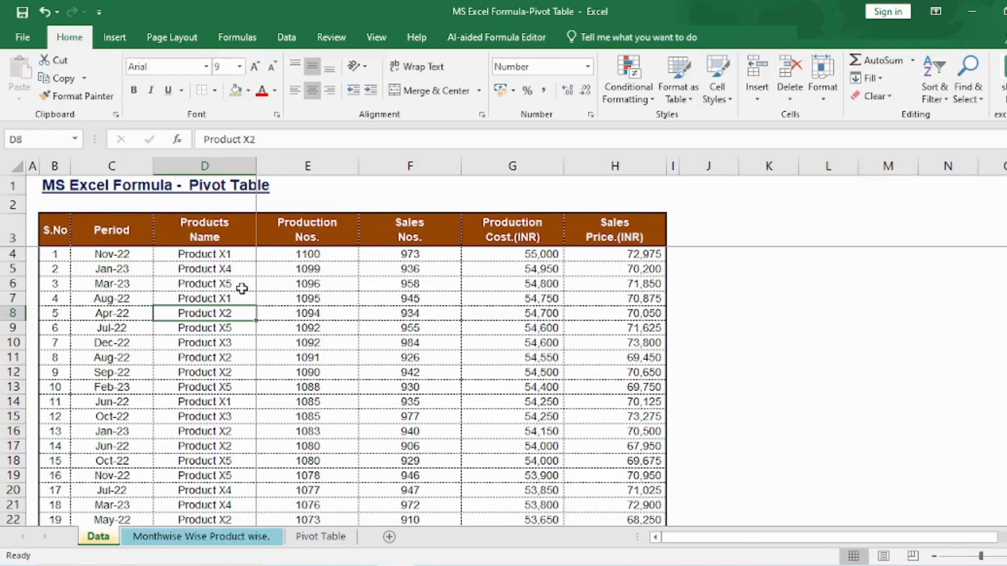
left_click(341, 297)
left_click(290, 361)
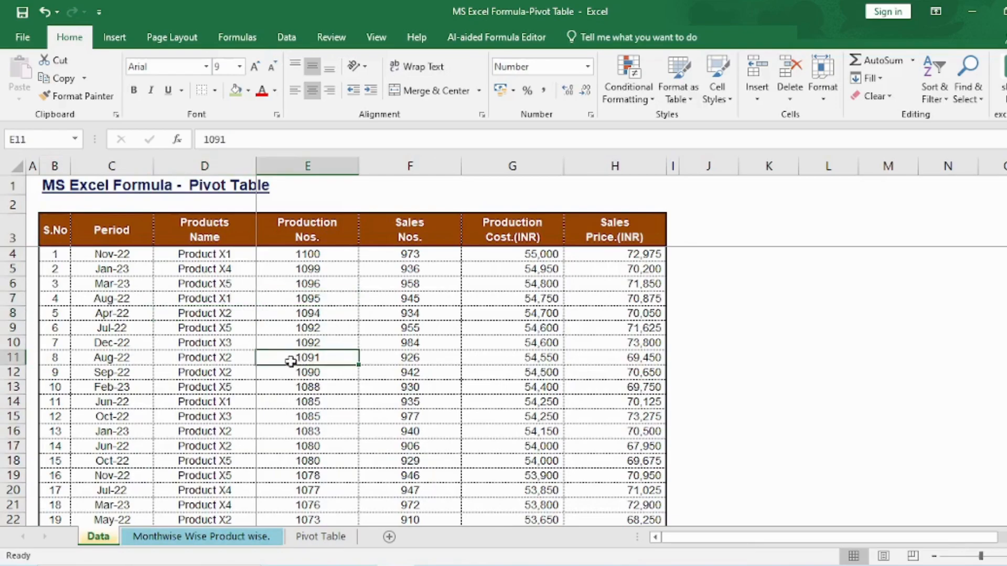
- Recheck the report's SUMIFS formula in E5 and the source data, ending on the Pivot Table sheet
left_click(230, 536)
left_click(300, 270)
left_click(283, 261)
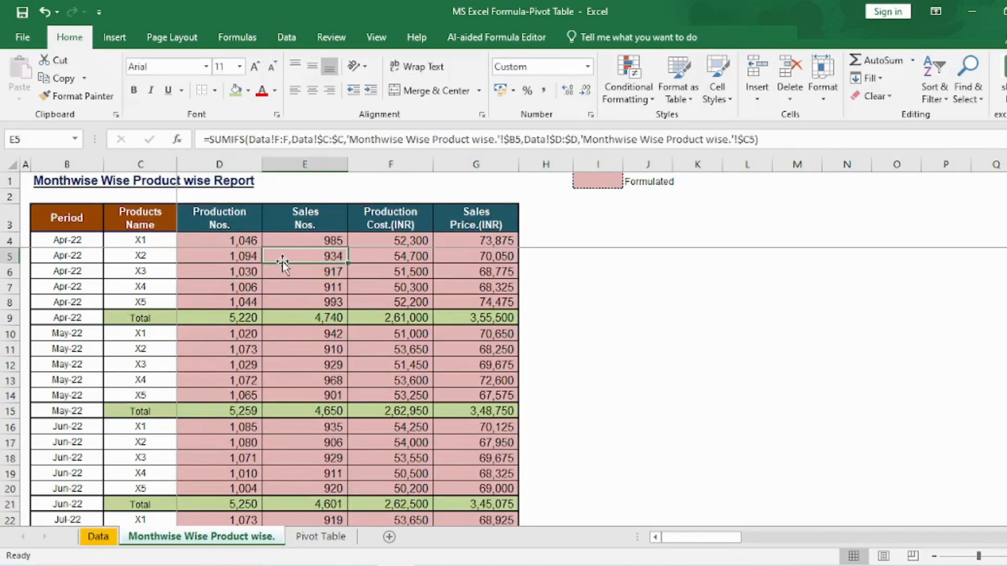
left_click(98, 536)
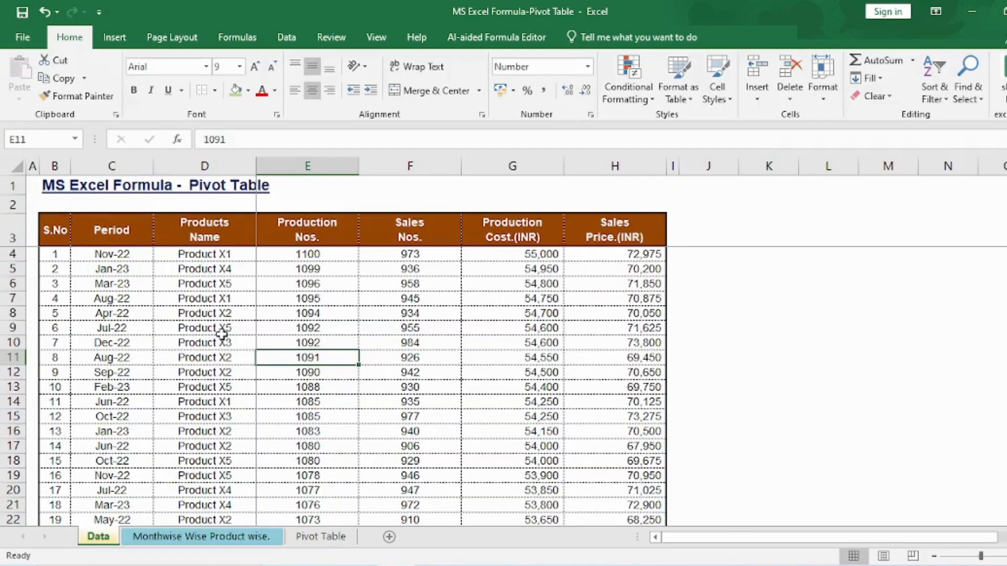
left_click(221, 334)
left_click(320, 536)
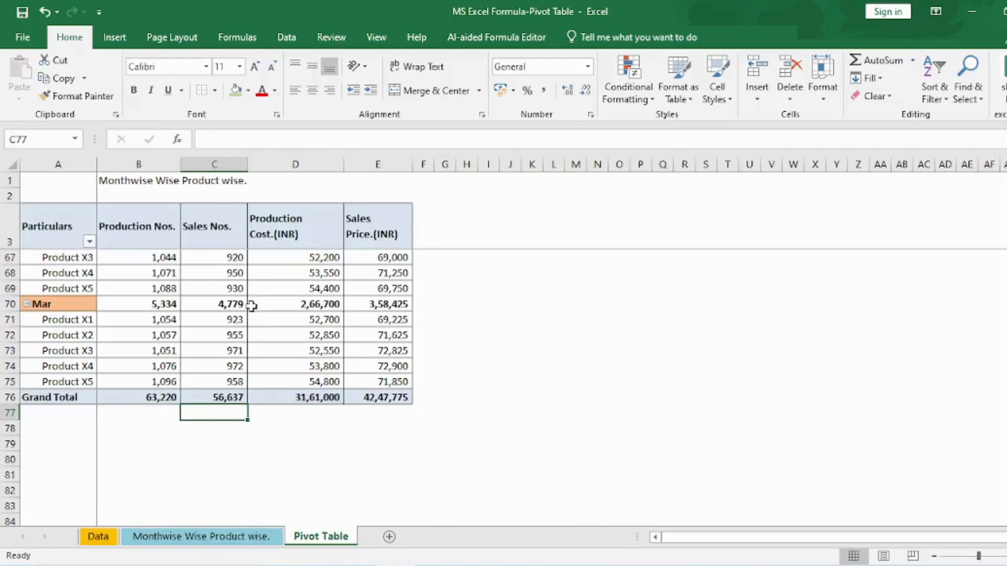
- Review the finished pivot table back up to April, including the Refresh option available for its values
scroll(259, 264, "up", 8)
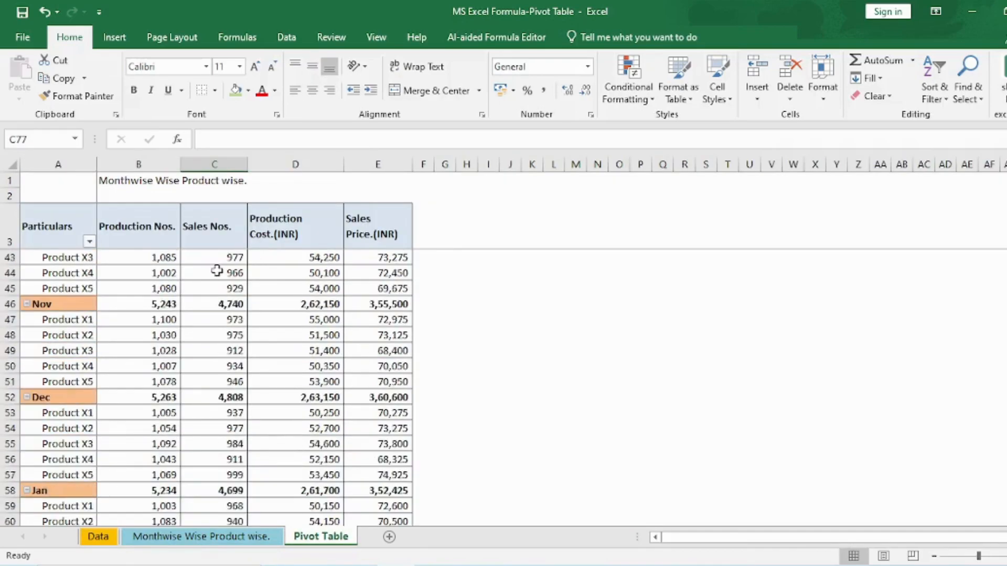
right_click(213, 272)
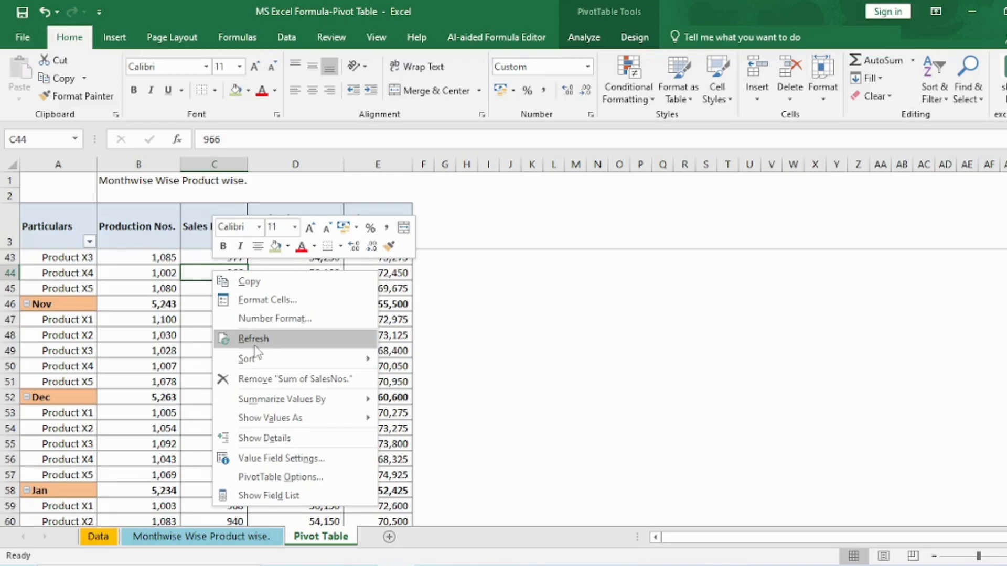
left_click(489, 342)
scroll(486, 340, "up", 13)
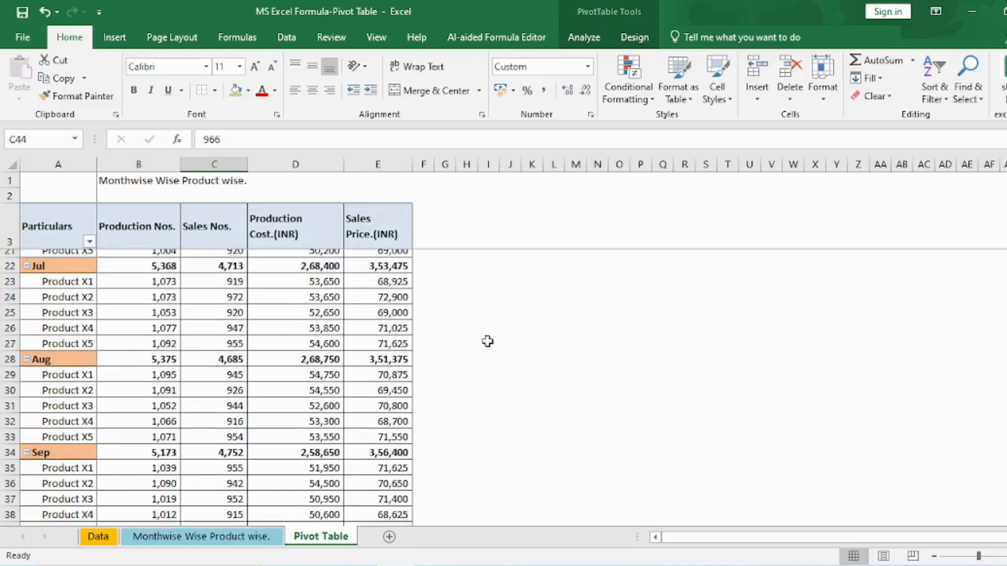
scroll(238, 269, "up", 1)
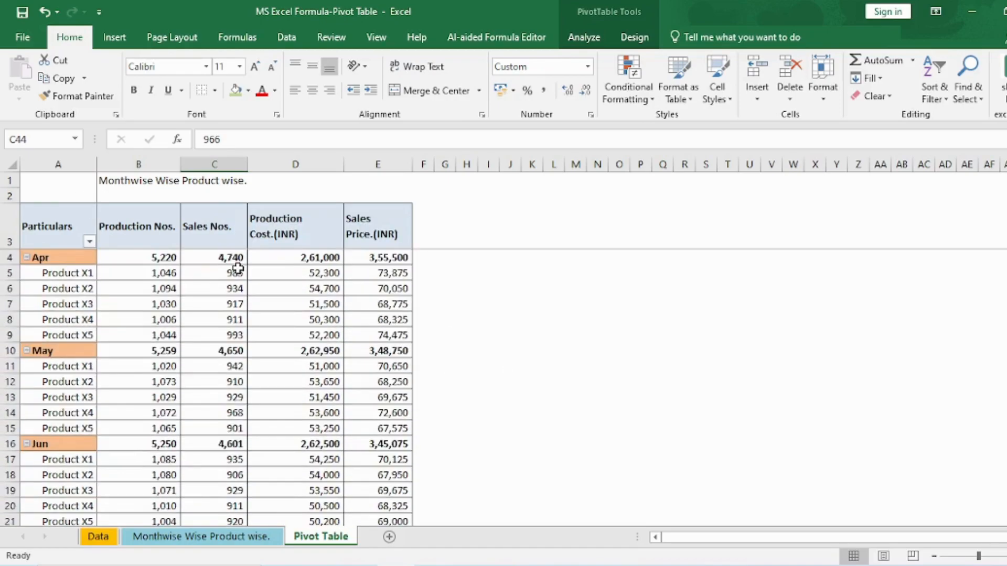
left_click(445, 335)
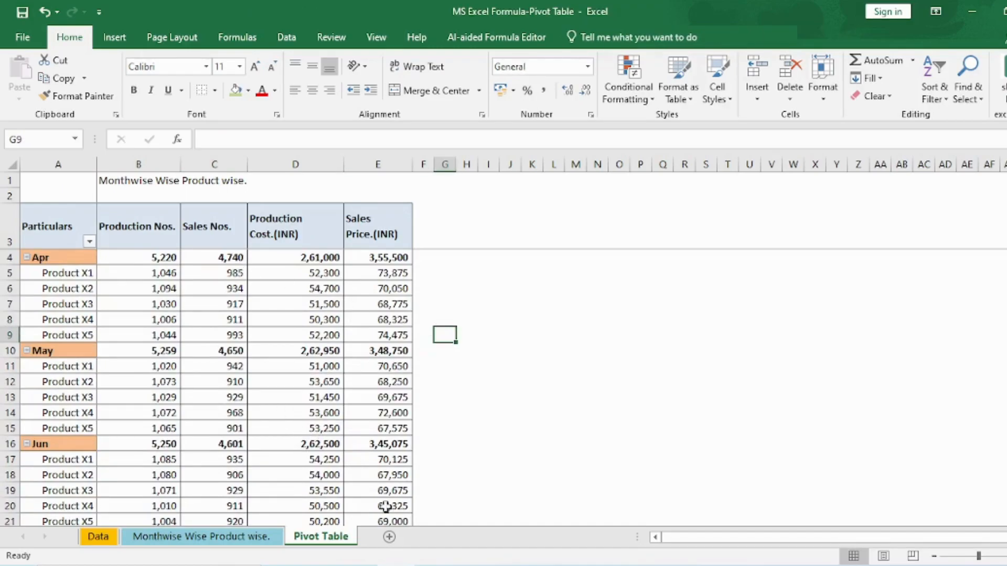
- Check the full extent of the source table on the Data sheet by selecting it from the S.No heading to the last record
left_click(104, 541)
left_click(190, 209)
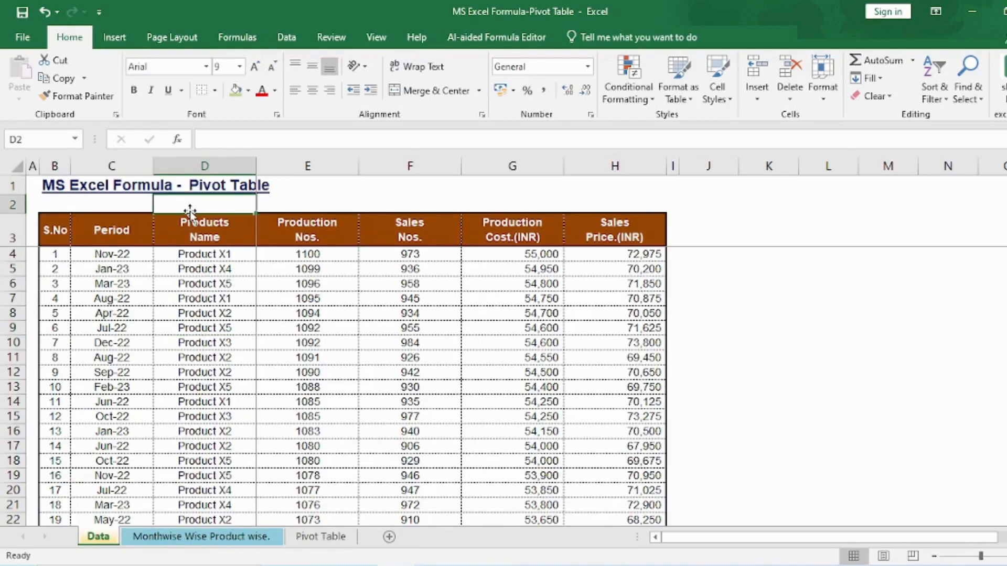
key("Down")
key("Left")
key("Left")
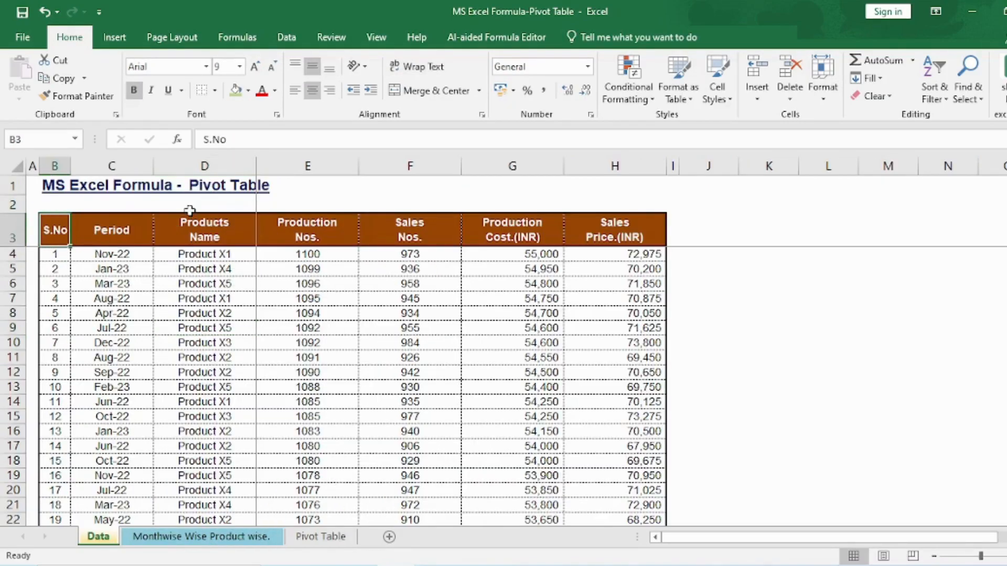
key("ctrl+shift+Right")
key("ctrl+shift+Down")
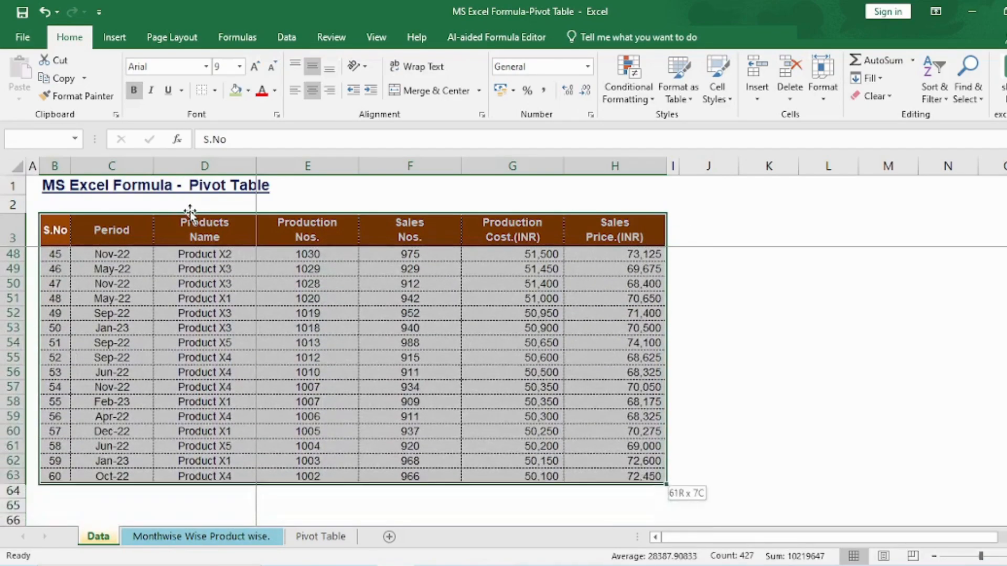
- Go through the source table's column headings in row 3, ending back on the S.No heading
key("Up")
key("Down")
key("Down")
key("Up")
key("Right")
key("Right")
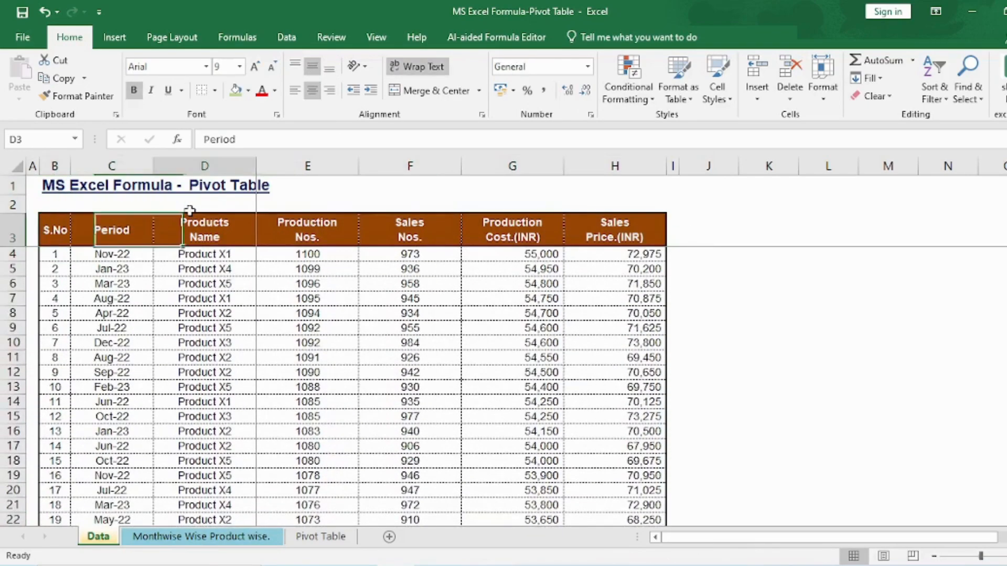
key("Right")
key("Right")
key("Right")
key("Left")
key("Left")
key("Right")
key("Right")
key("Right")
key("ctrl+Left")
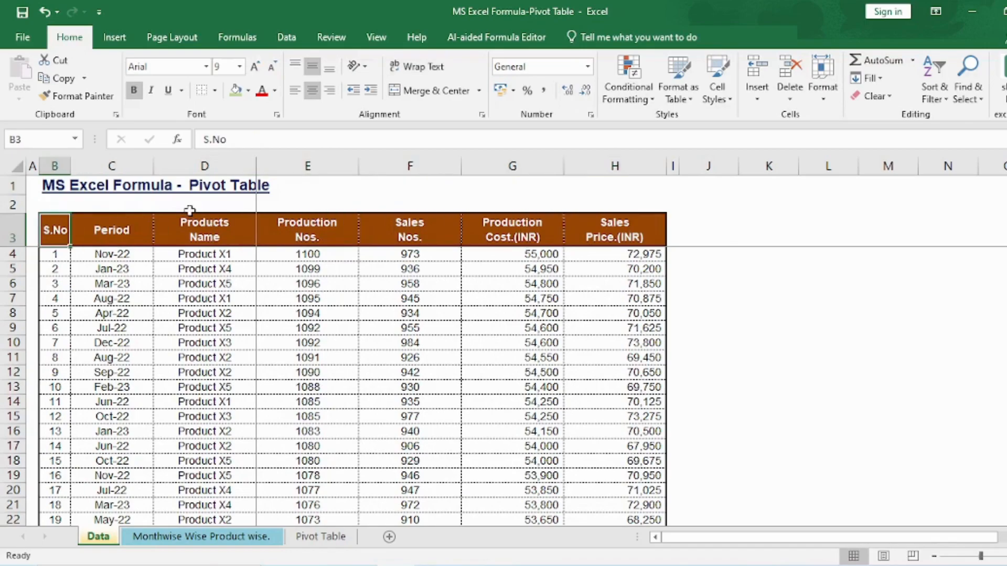
- Select the source table B3:H63 with its headings and start a new PivotTable from it
key("ctrl+shift+Right")
key("ctrl+shift+Down")
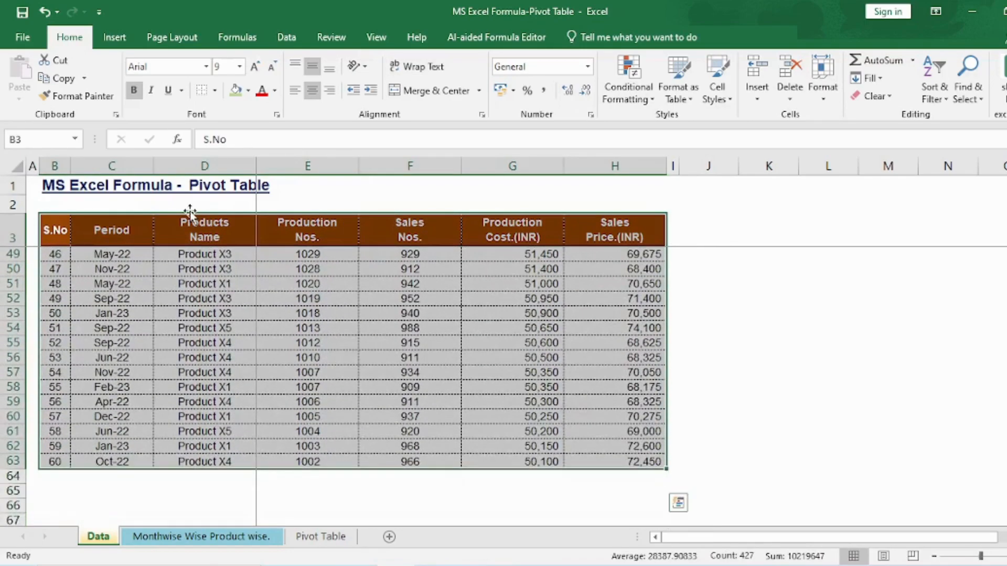
left_click(115, 40)
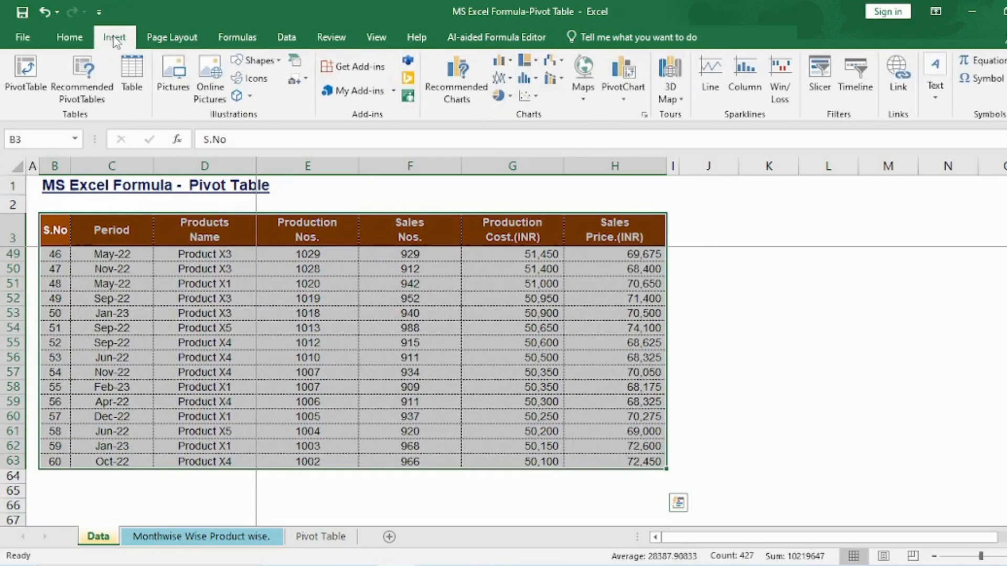
left_click(42, 82)
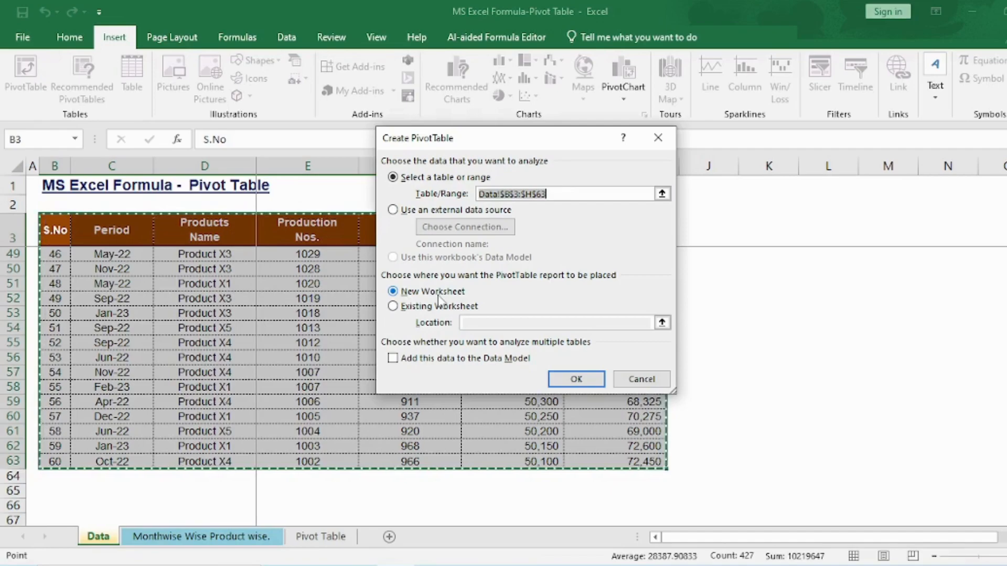
scroll(439, 302, "up", 1)
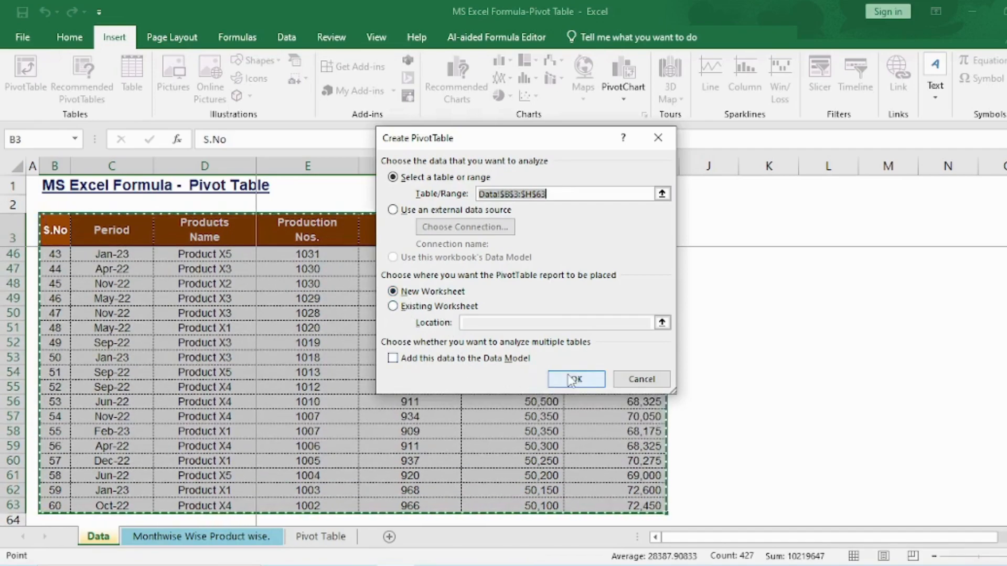
- Try placing the PivotTable on the existing Data worksheet at L47:N54
left_click(396, 308)
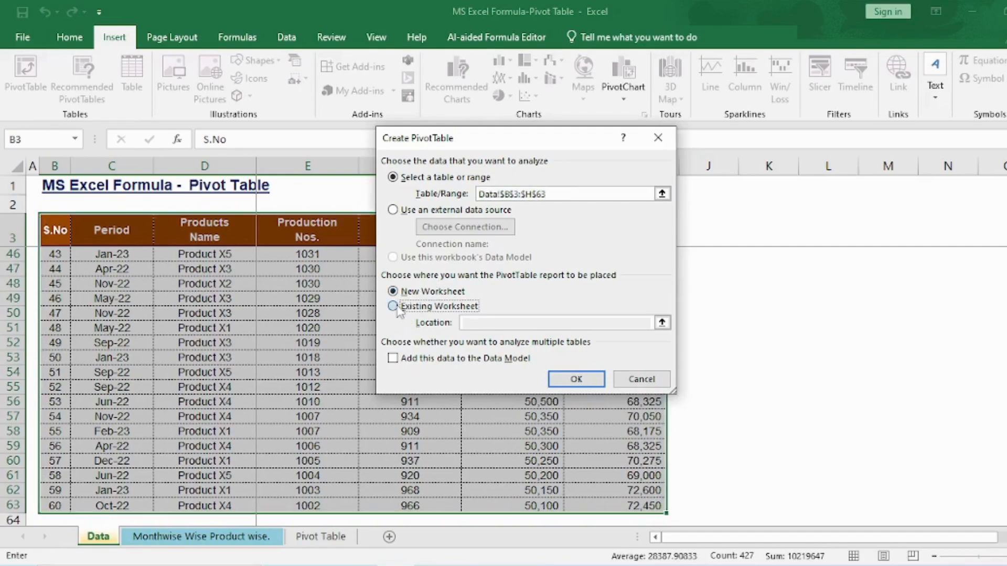
left_click(511, 322)
left_click(663, 323)
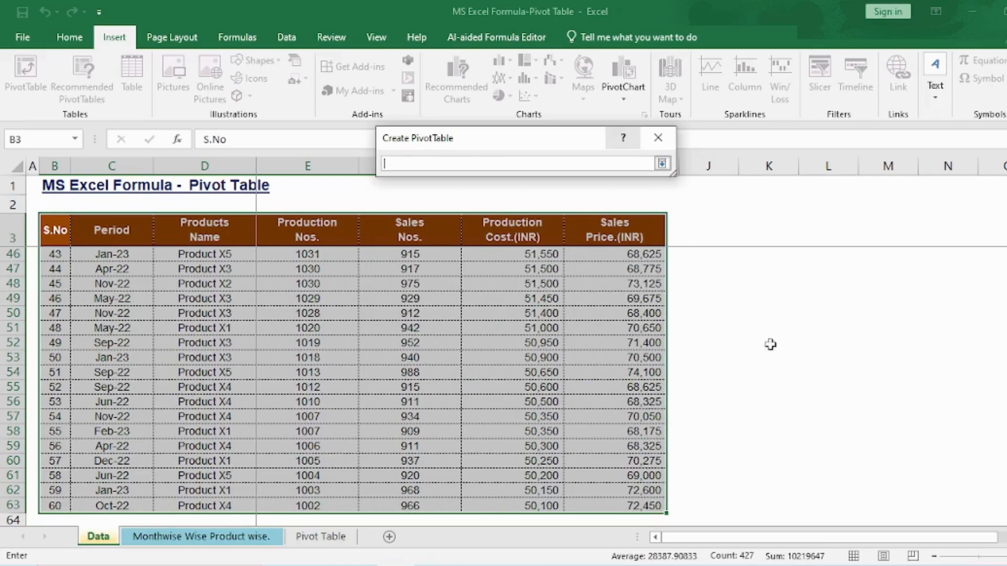
left_click_drag(831, 265, 946, 370)
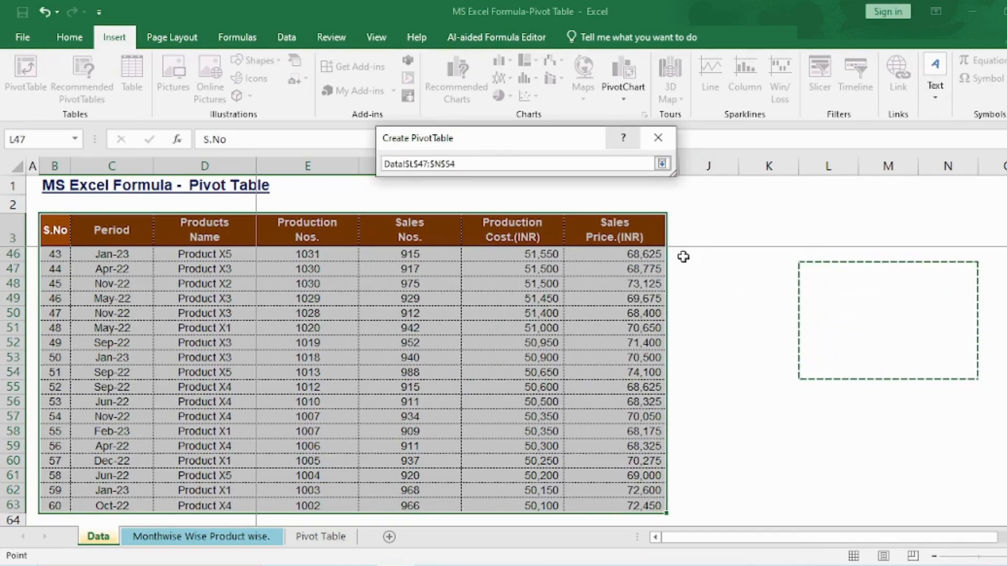
left_click(663, 163)
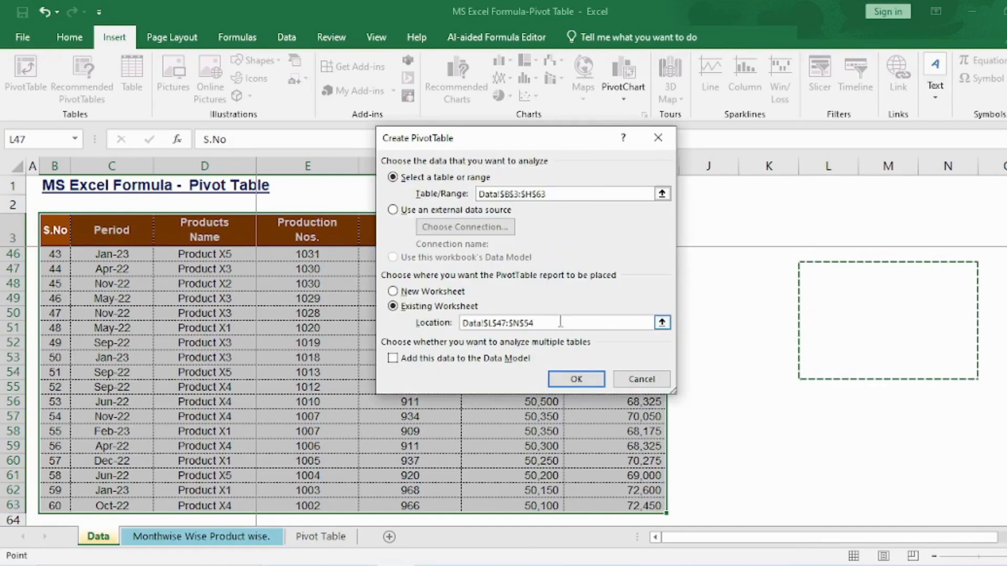
left_click(420, 292)
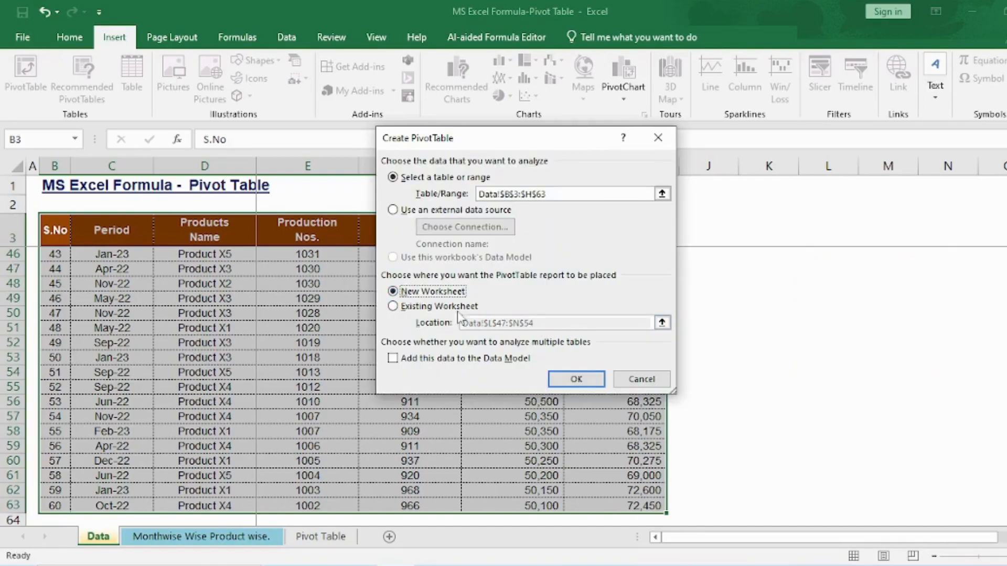
left_click(441, 308)
left_click_drag(603, 323, 417, 321)
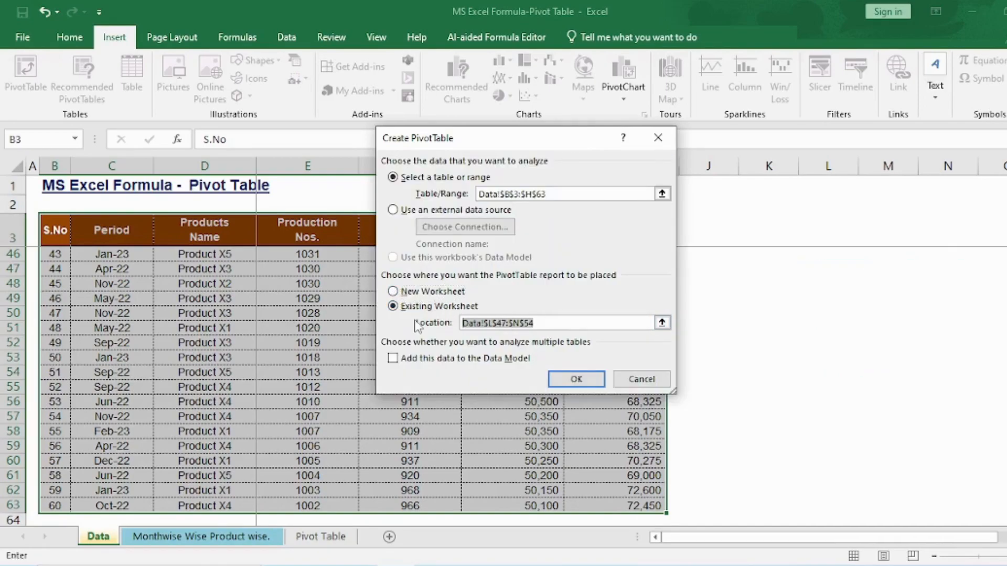
- Choose a new worksheet as the PivotTable's location and create the PivotTable
left_click(418, 292)
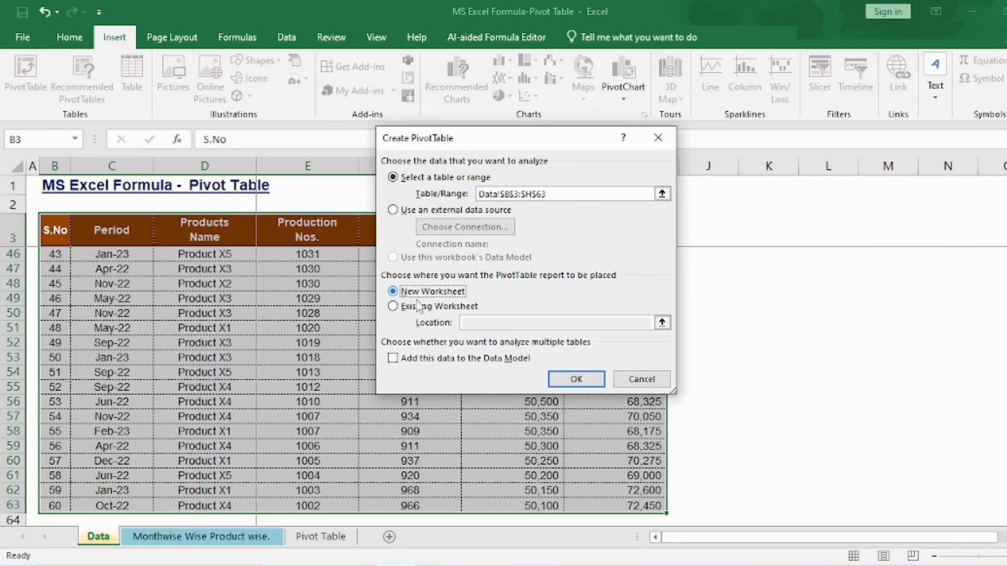
left_click(580, 378)
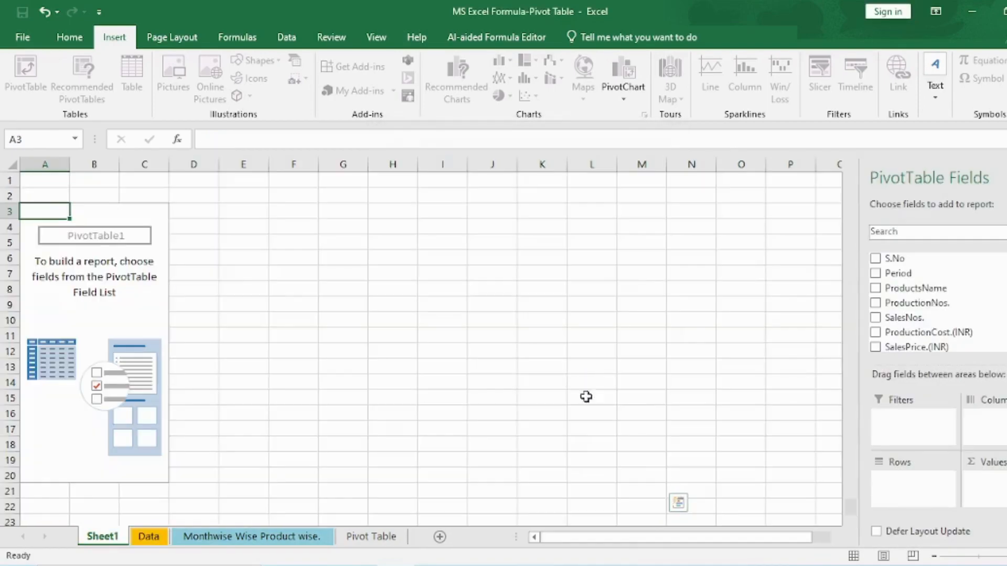
- Rename the new PivotTable worksheet as "Pivot table." with a trailing period
double_click(116, 538)
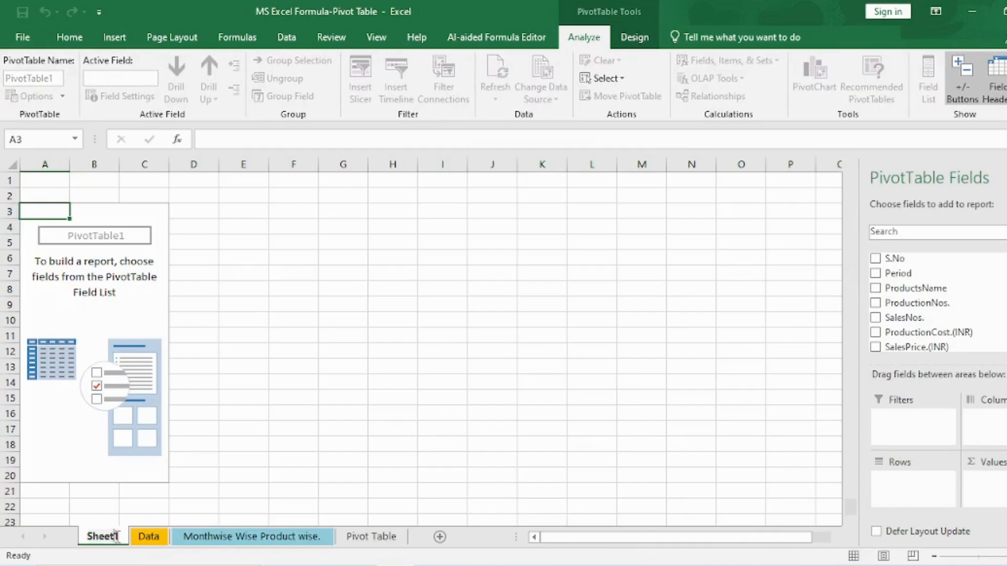
double_click(118, 536)
type("piv")
type("oy")
key("BackSpace")
type("t table")
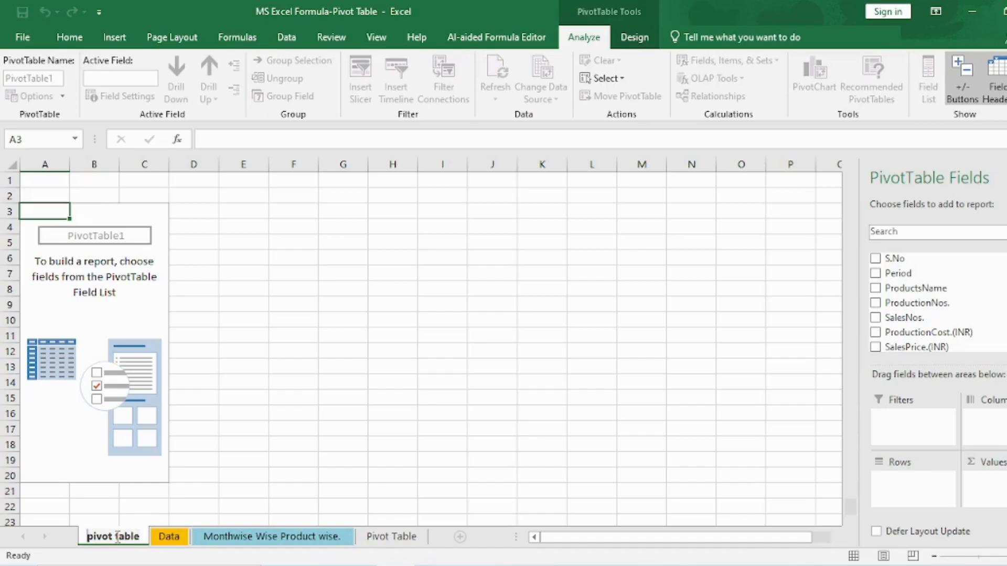
key("Return")
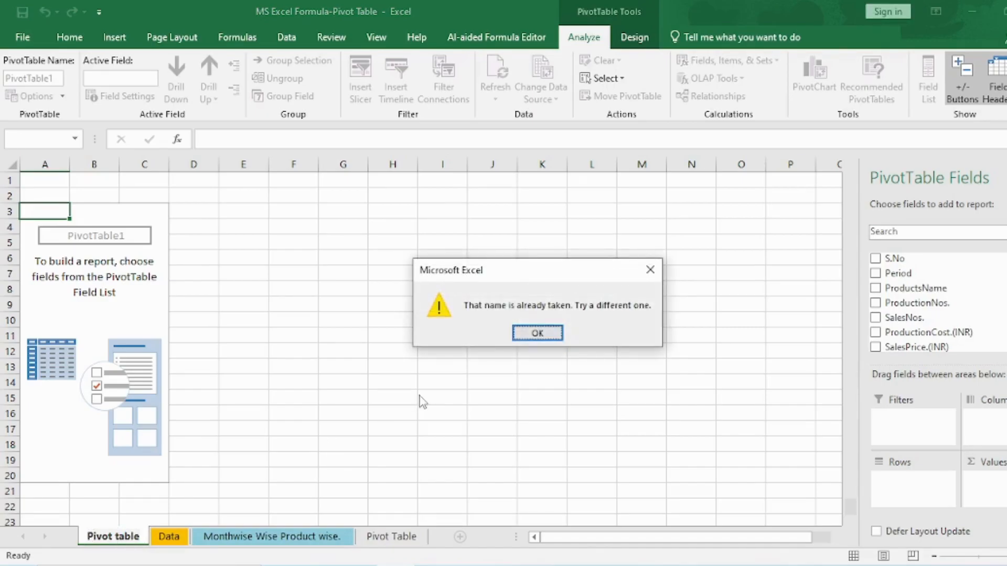
key("Return")
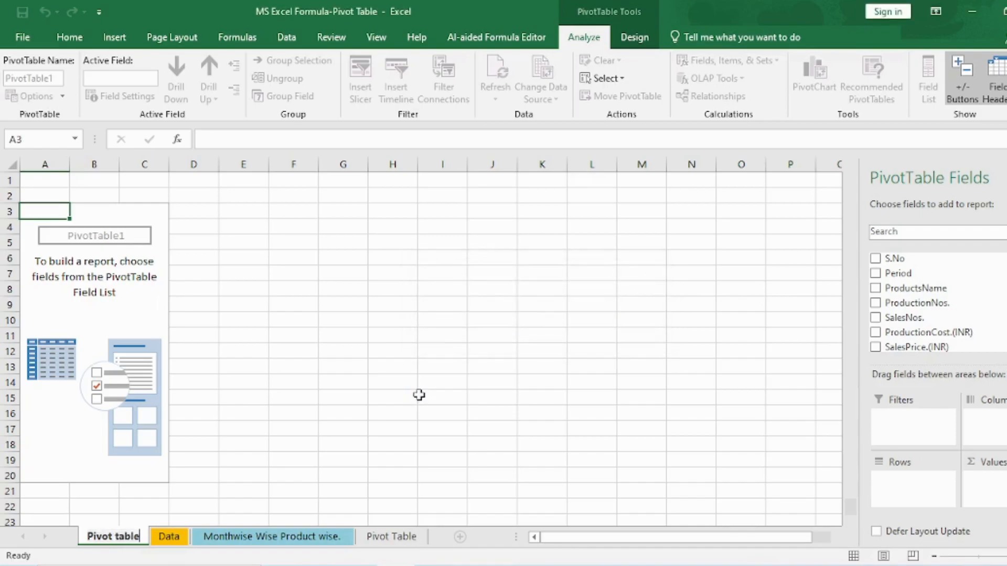
type(".")
key("Return")
left_click(399, 320)
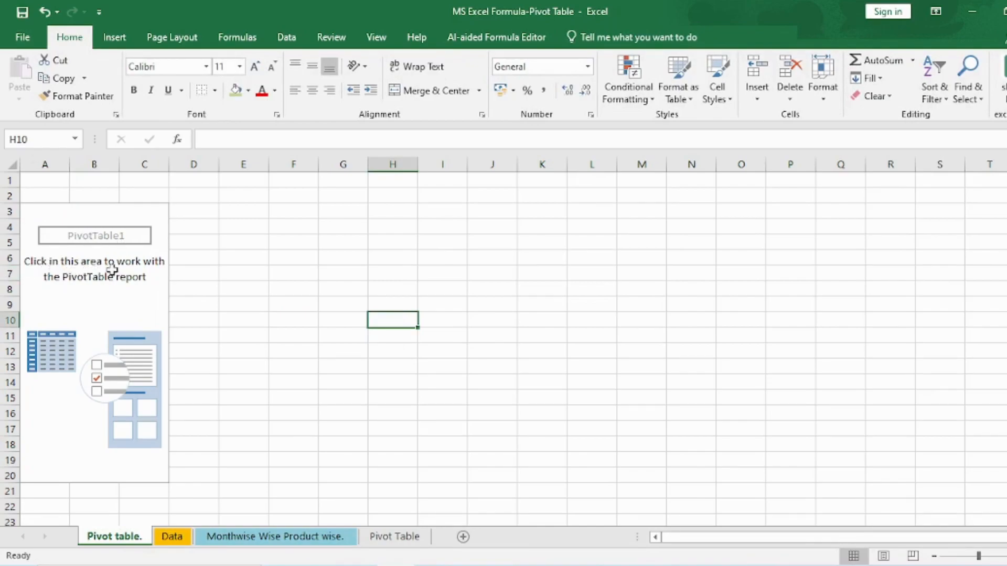
- Activate the empty PivotTable and add the Period and ProductsName fields to its rows
left_click(197, 313)
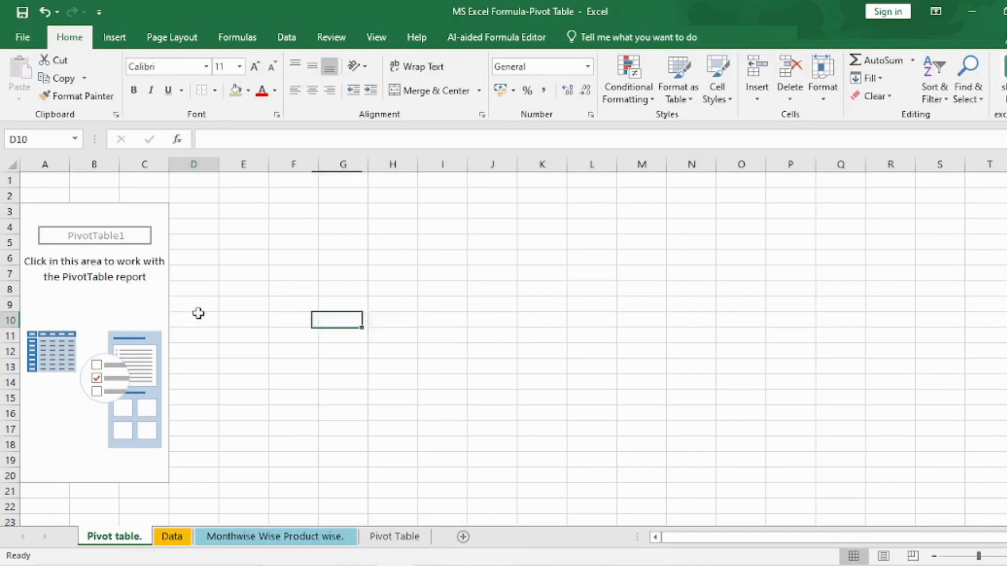
left_click(124, 301)
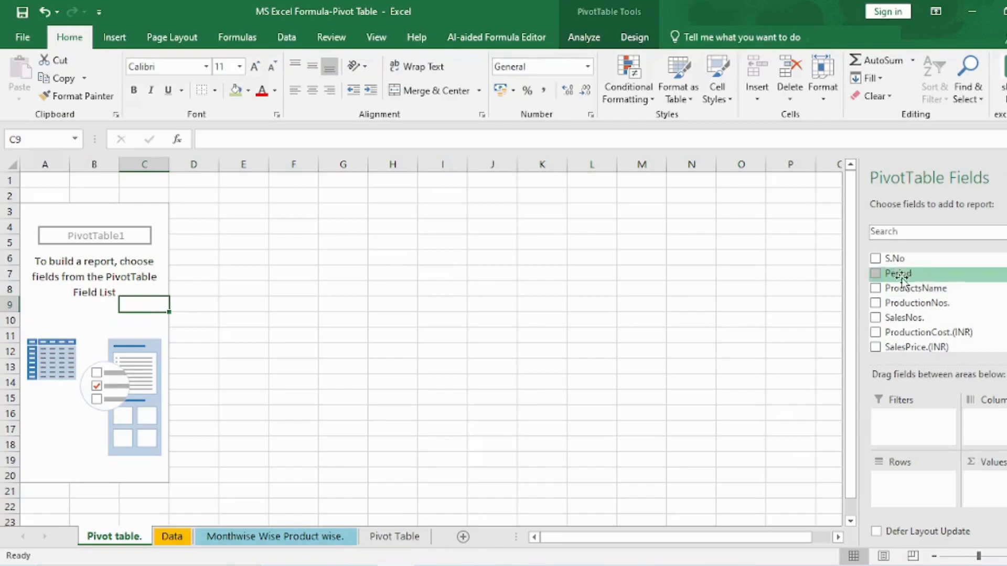
left_click_drag(898, 274, 909, 480)
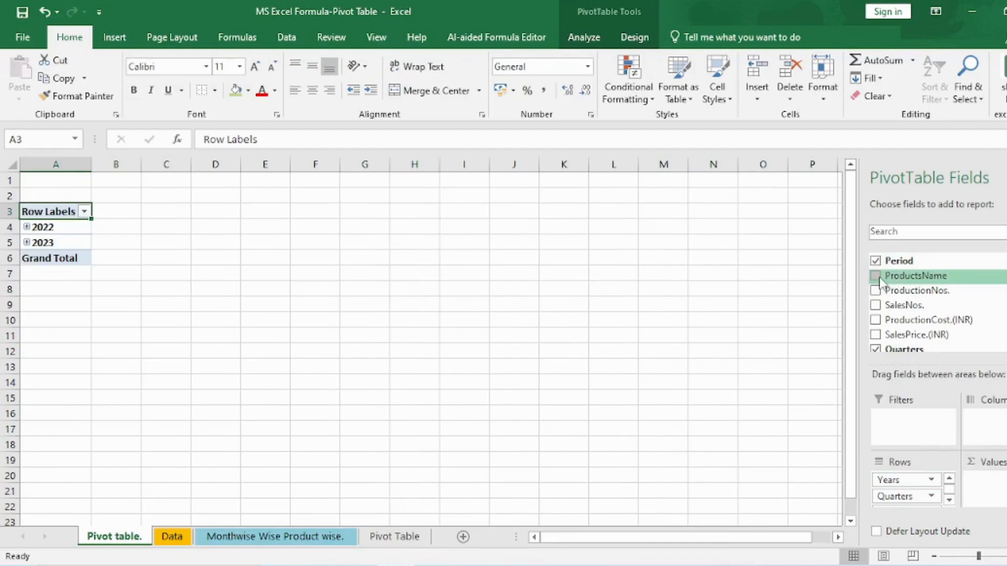
left_click_drag(880, 281, 920, 508)
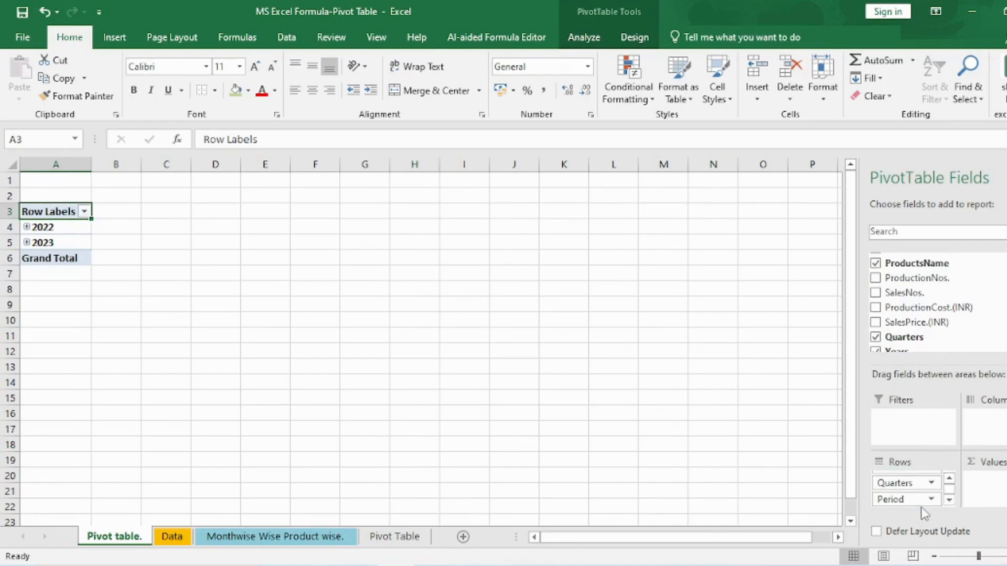
- Add ProductionNos., SalesNos., ProductionCost.(INR) and SalesPrice.(INR) as summed values, and close the field list
left_click(876, 279)
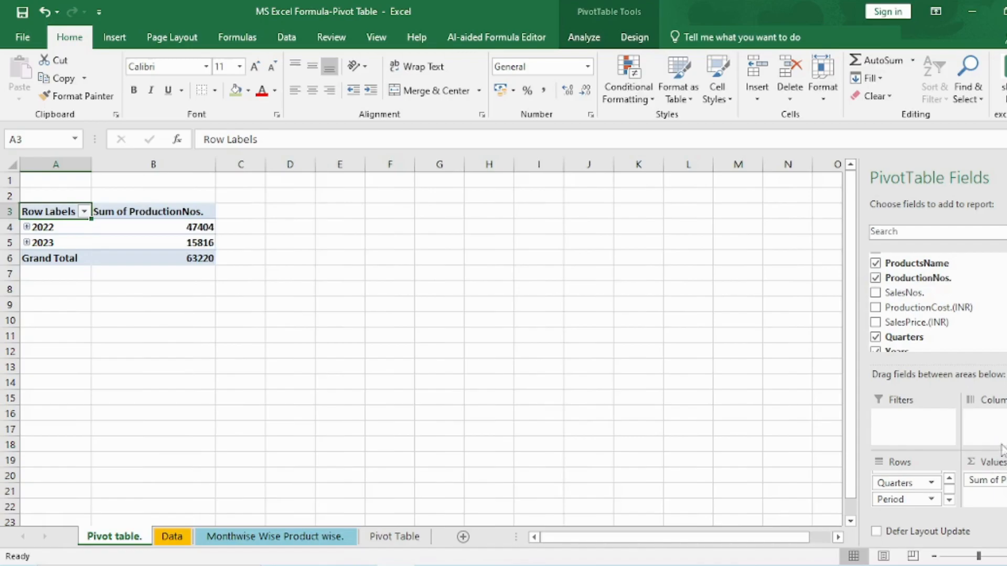
left_click_drag(892, 293, 986, 503)
left_click_drag(886, 313, 986, 501)
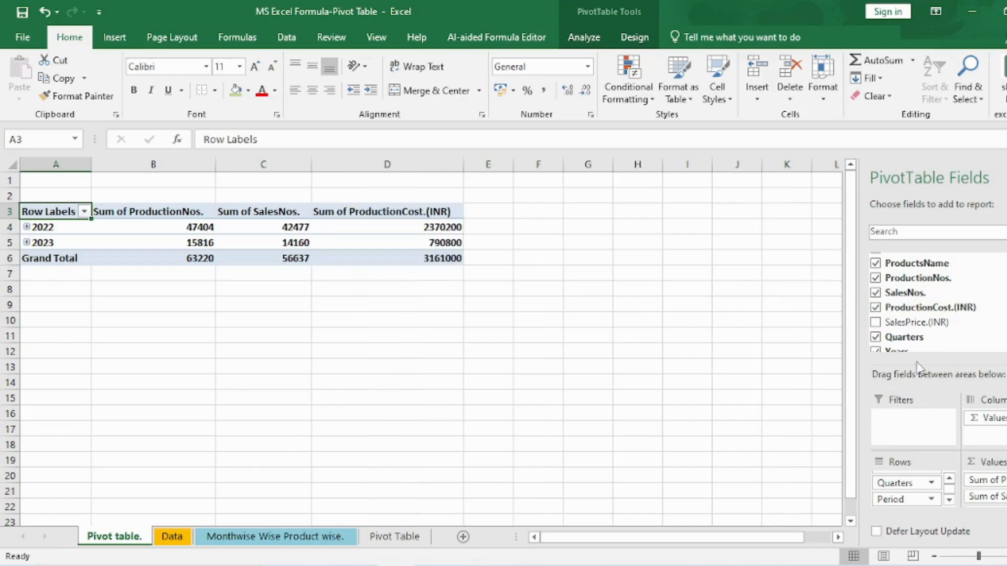
left_click_drag(917, 322, 989, 506)
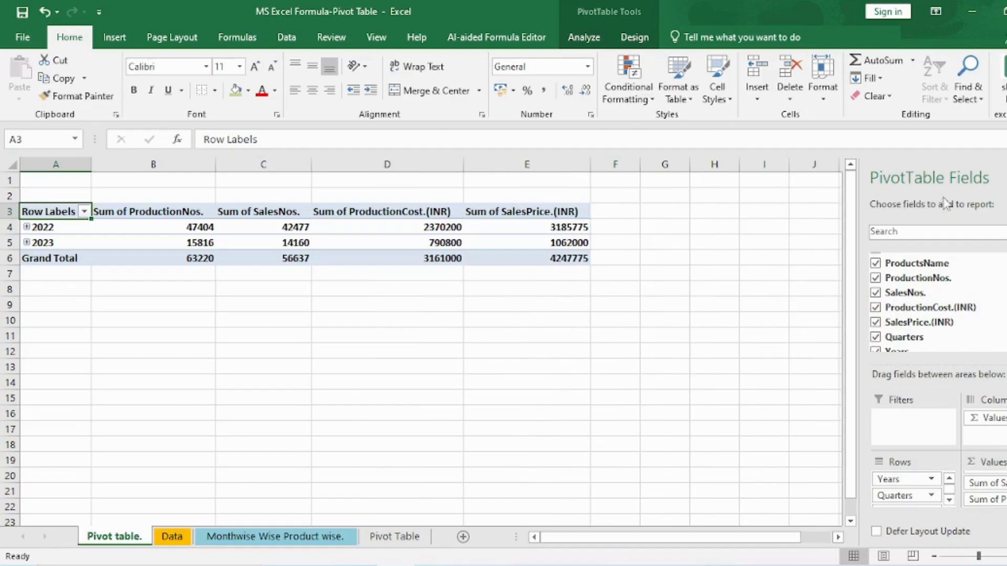
left_click(1006, 177)
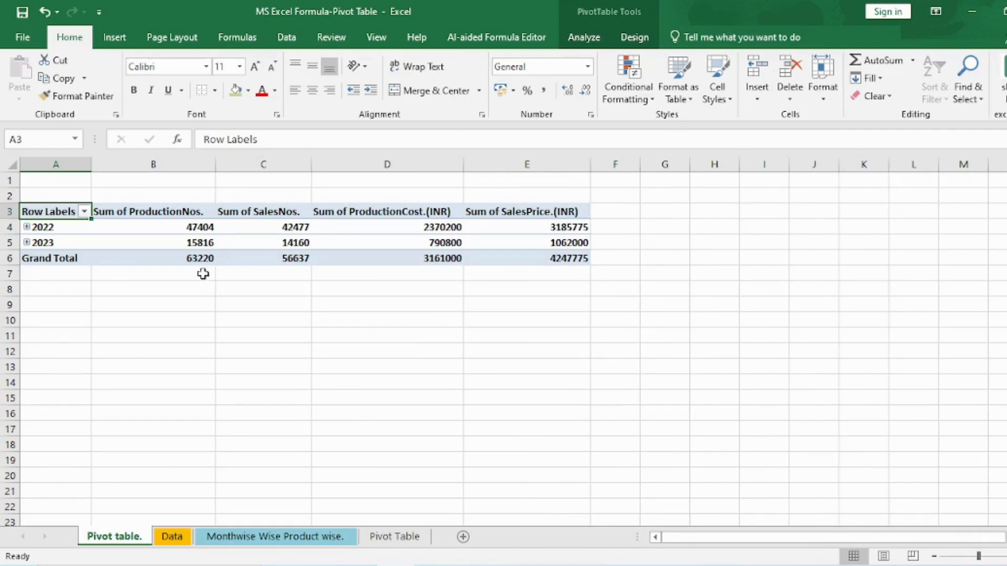
- Expand the 2022 group and its Qtr2 subgroup to examine the monthly product rows, and collapse 2022 again
left_click(189, 293)
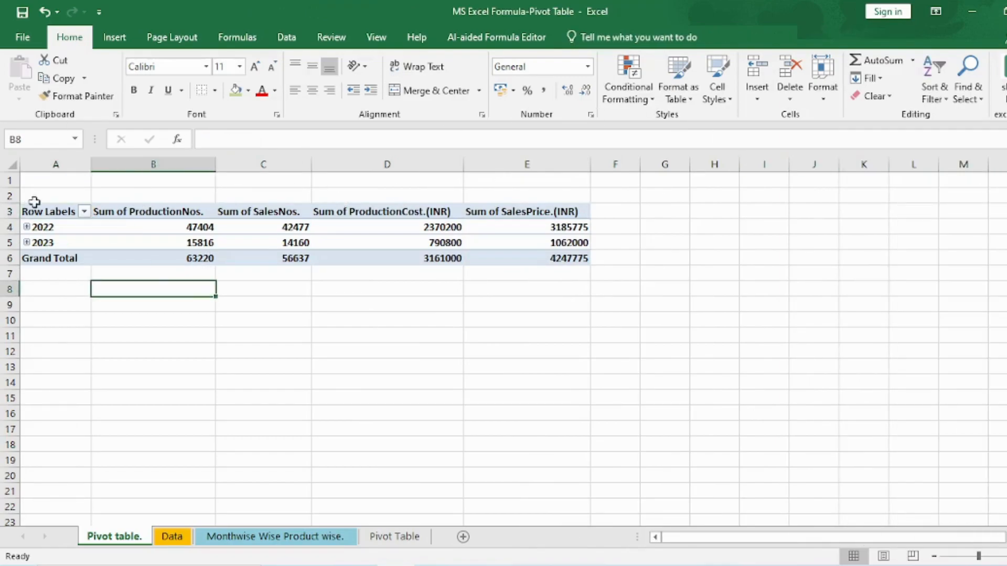
left_click(26, 227)
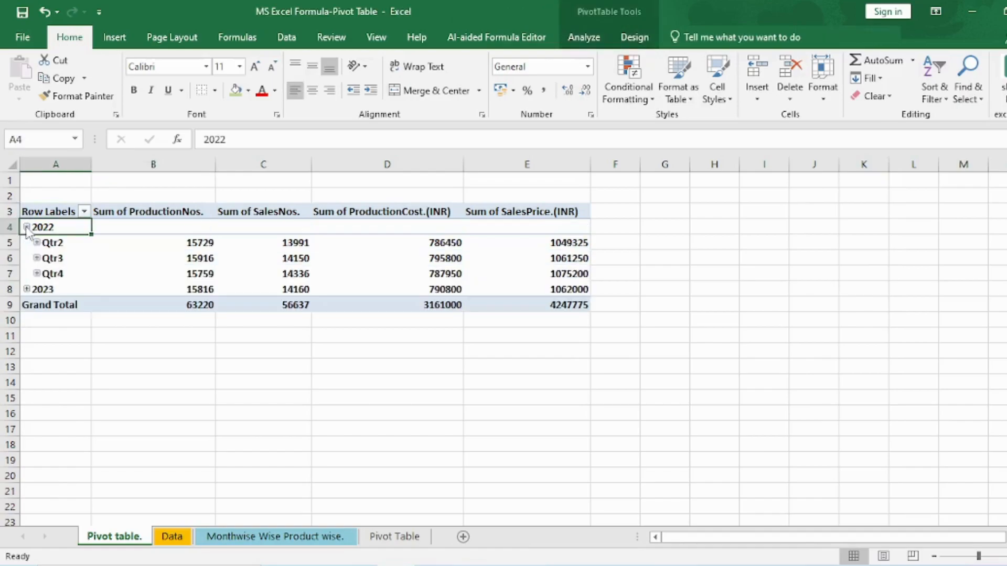
left_click(37, 243)
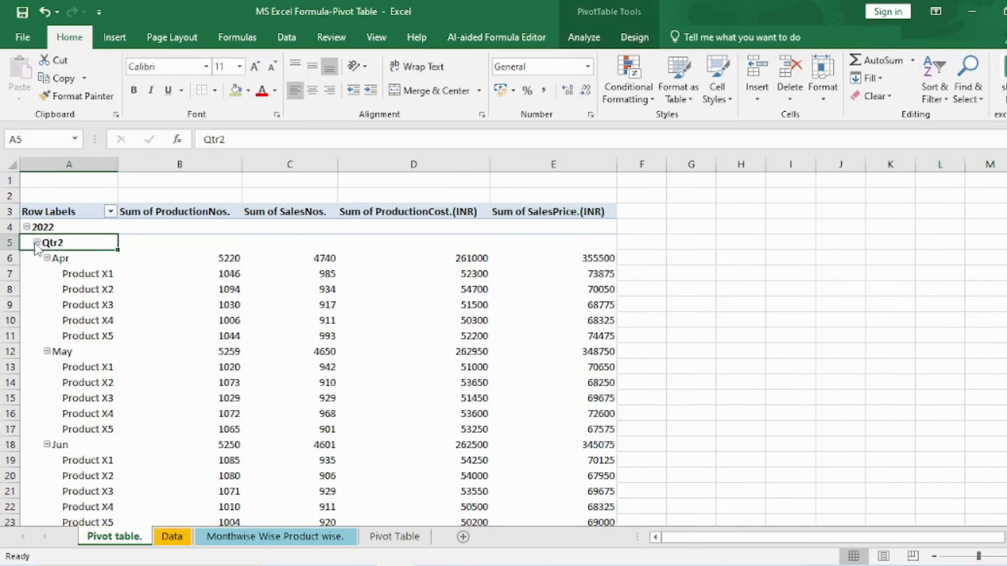
scroll(47, 262, "down", 3)
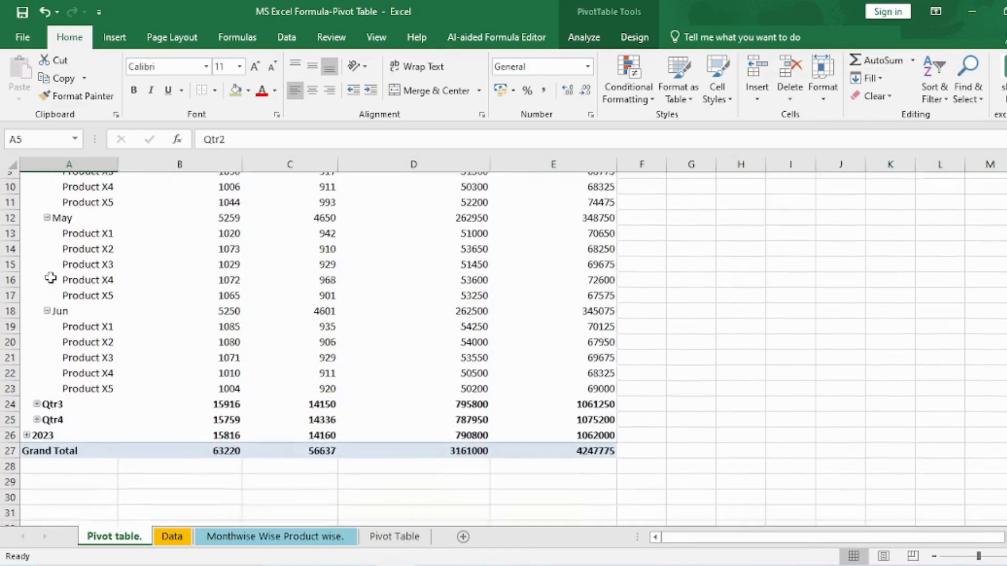
scroll(88, 319, "up", 3)
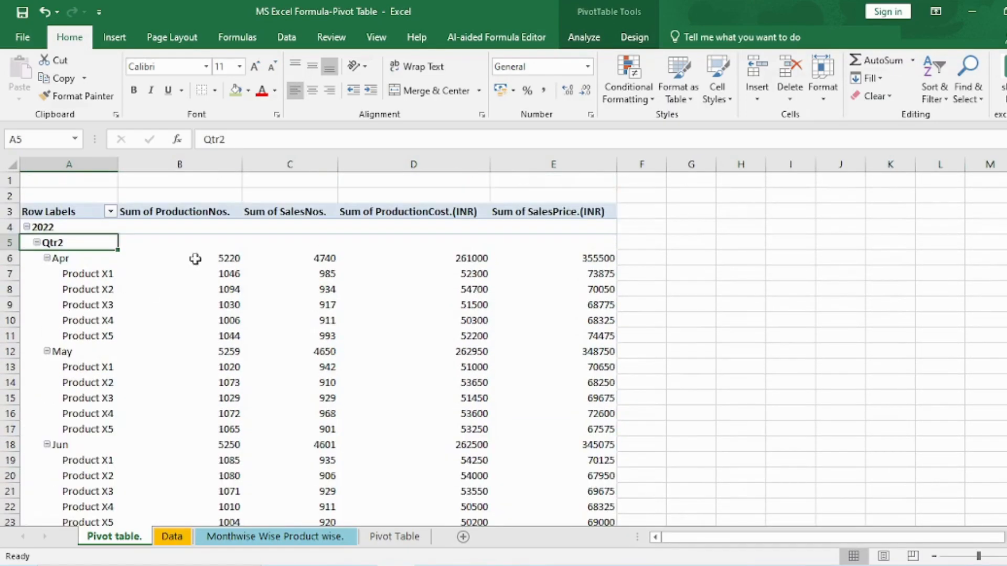
left_click(27, 228)
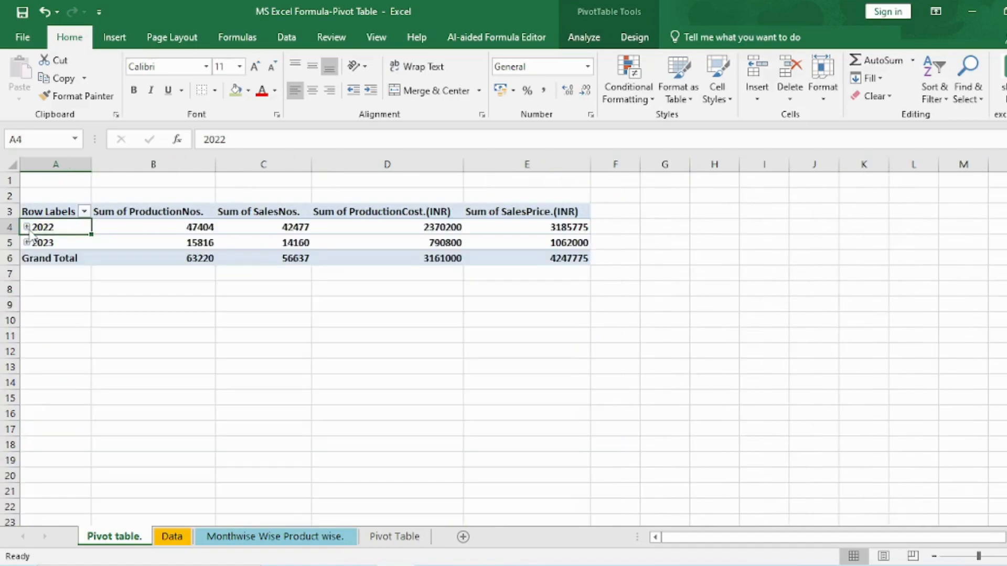
- Reopen the PivotTable field list and remove the Quarters and Years fields from the rows, leaving Period and ProductsName
right_click(101, 229)
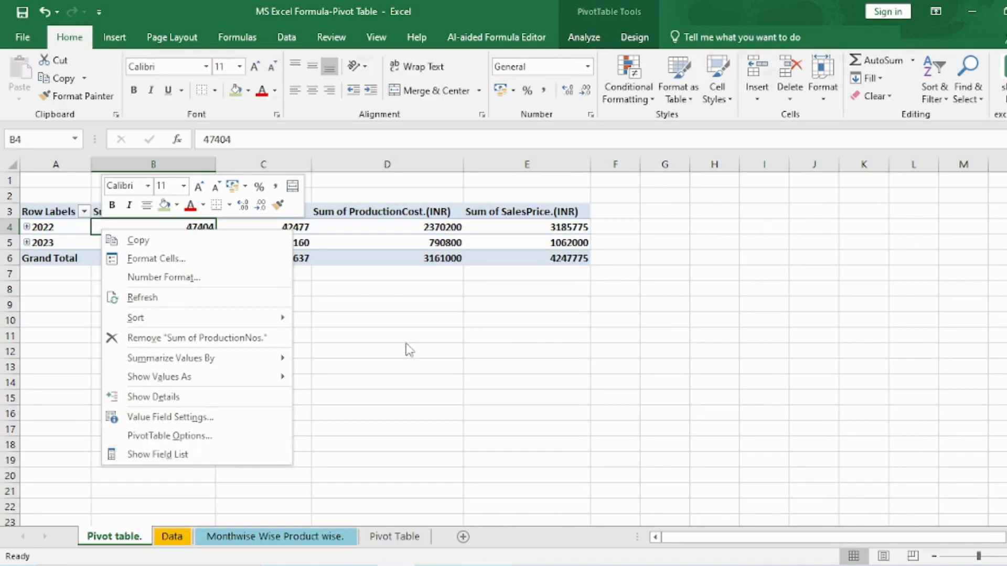
key("Escape")
right_click(246, 226)
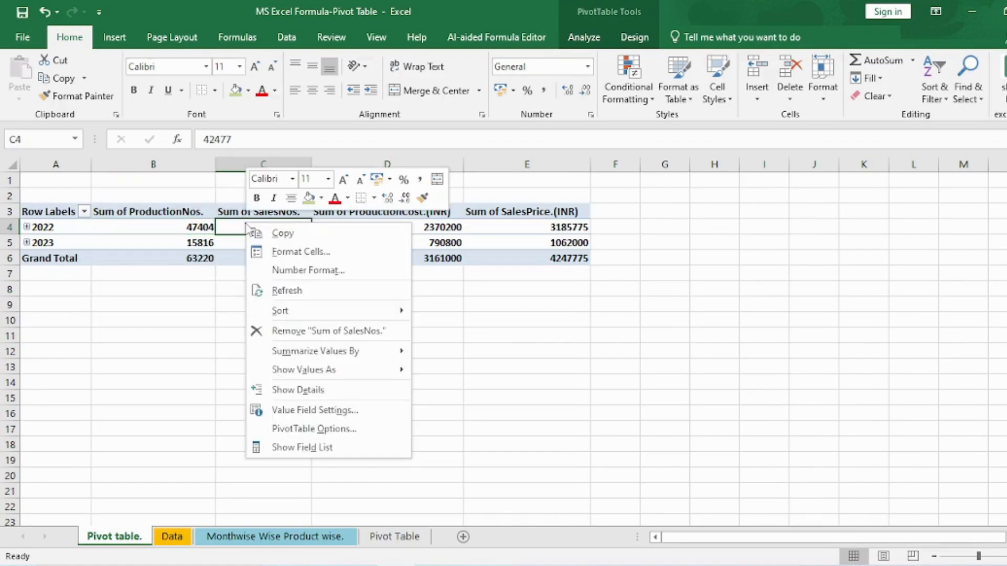
left_click(271, 449)
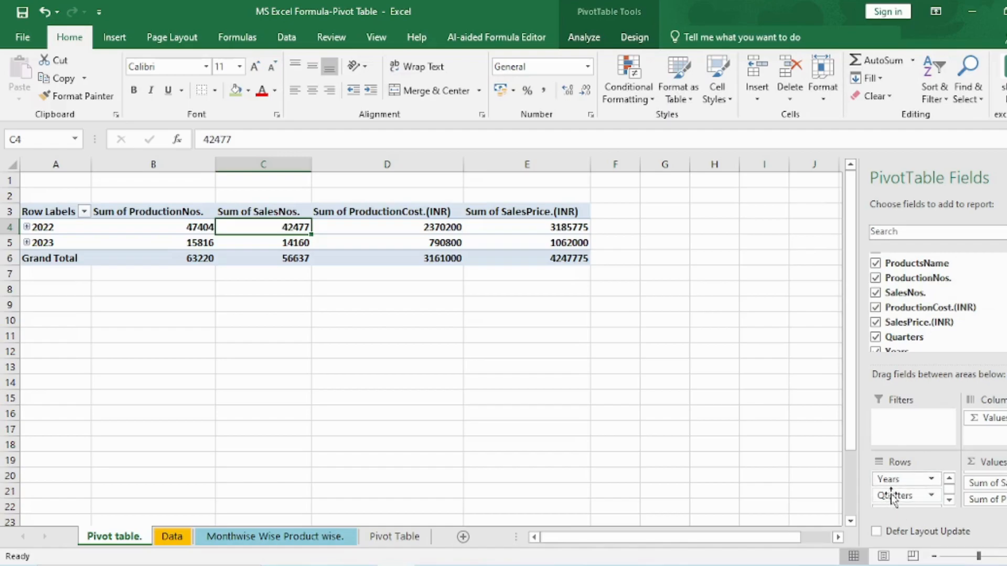
left_click_drag(893, 497, 822, 467)
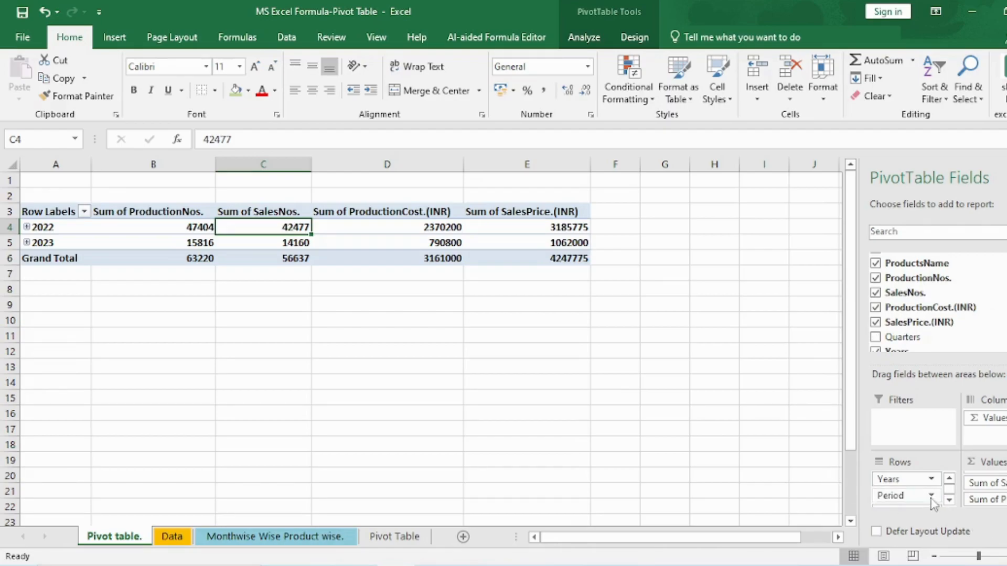
left_click_drag(894, 479, 811, 450)
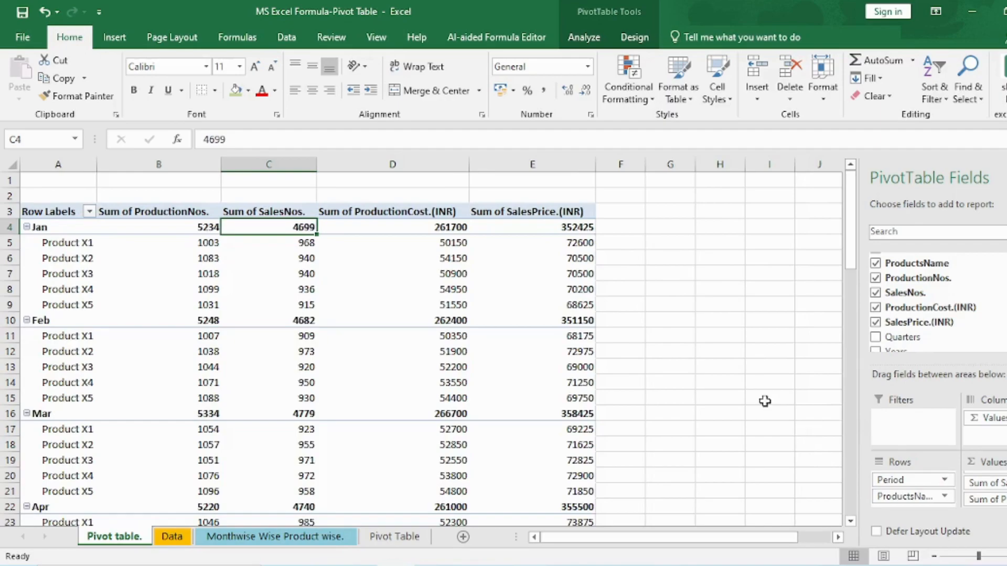
- Examine the PivotTable's month groups and the product rows beneath each of them
scroll(50, 299, "down", 11)
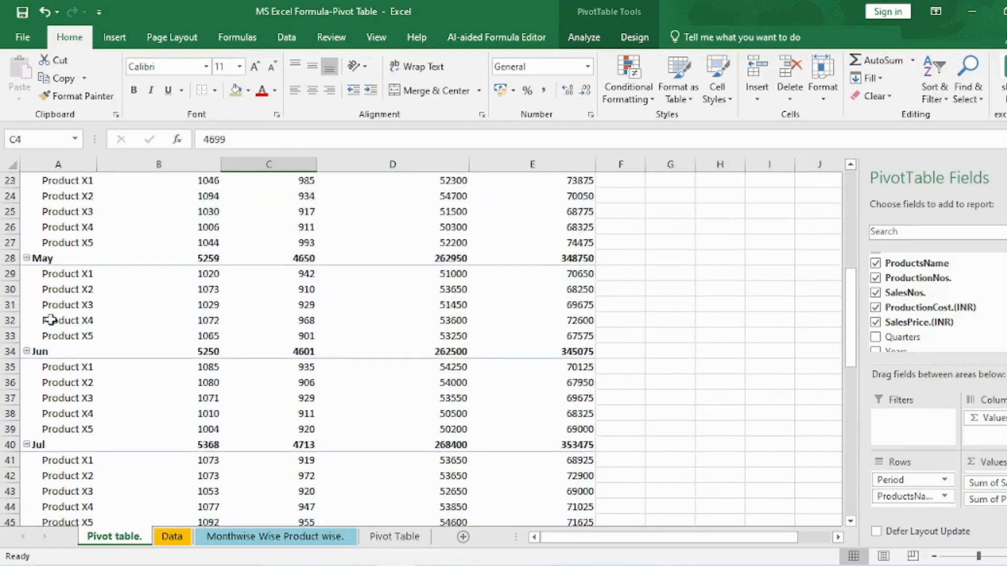
scroll(51, 320, "up", 11)
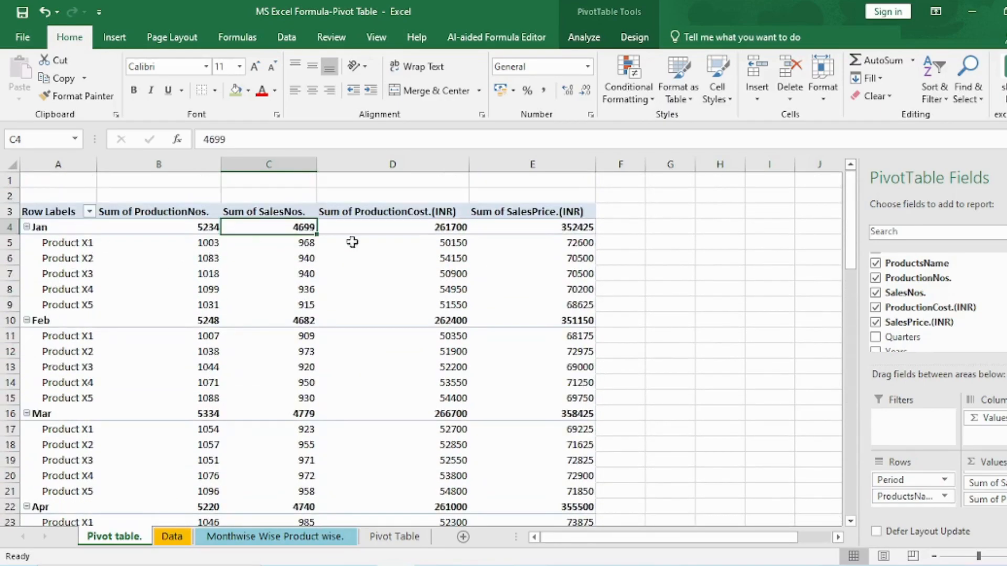
left_click(645, 252)
left_click(372, 290)
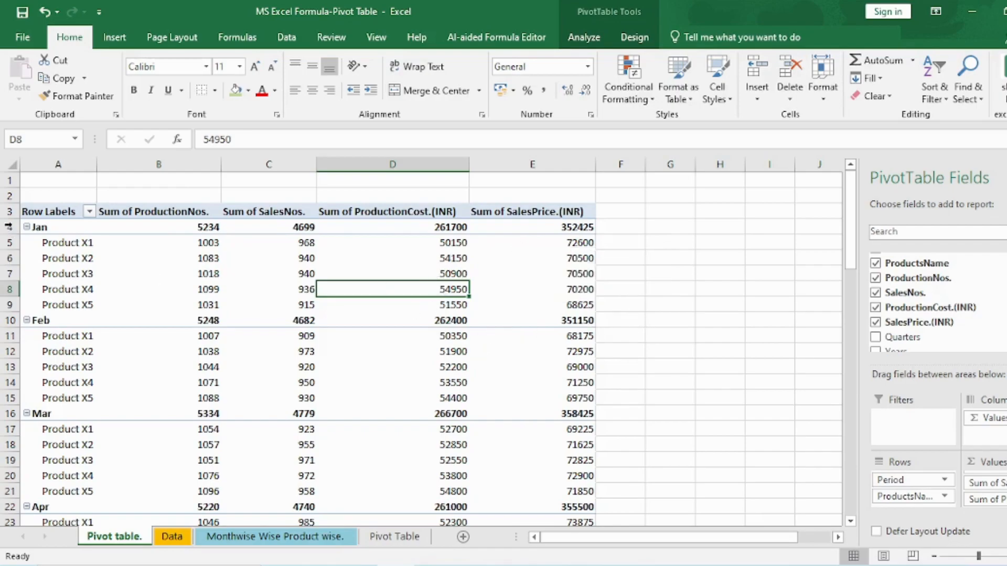
left_click(36, 226)
left_click(29, 318)
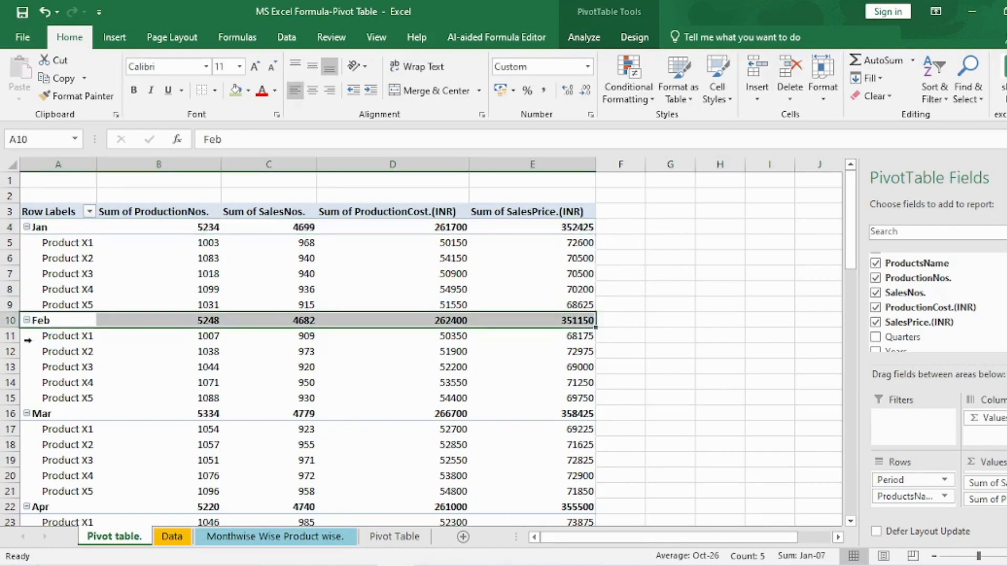
left_click(32, 413)
left_click(681, 335)
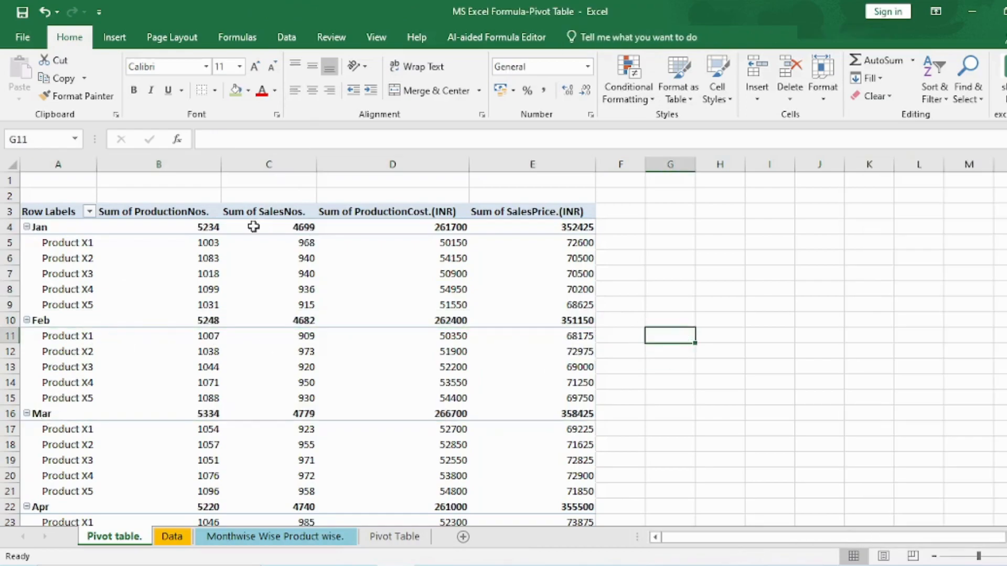
- Freeze the panes at cell B4 so the header rows and the row labels column stay fixed, and check the result
left_click(134, 227)
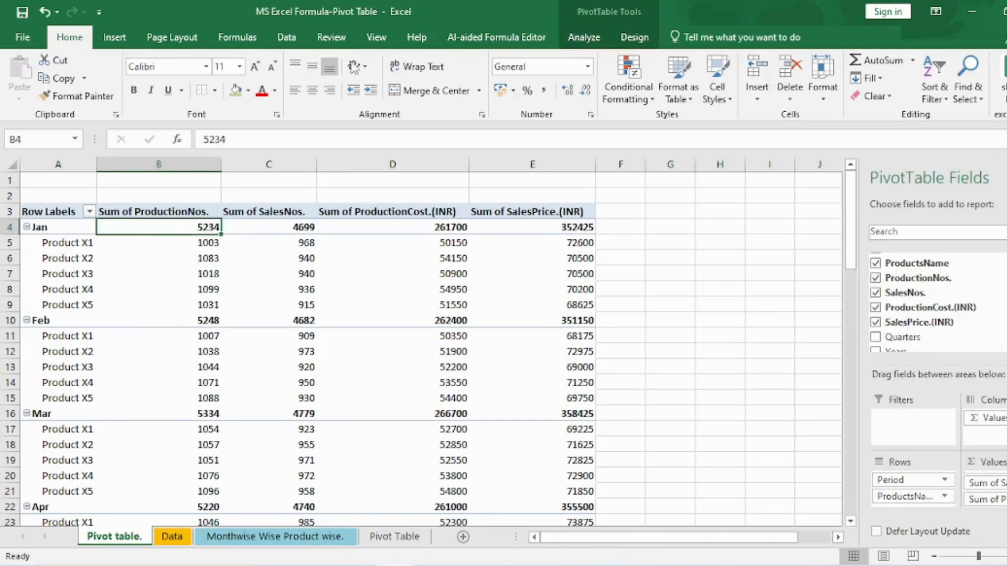
left_click(387, 39)
left_click(504, 100)
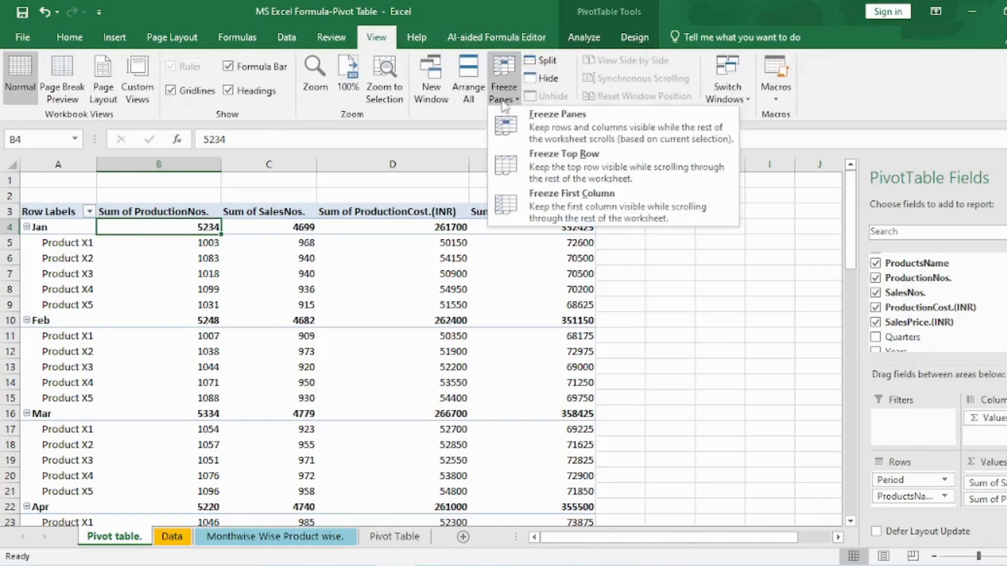
left_click(506, 124)
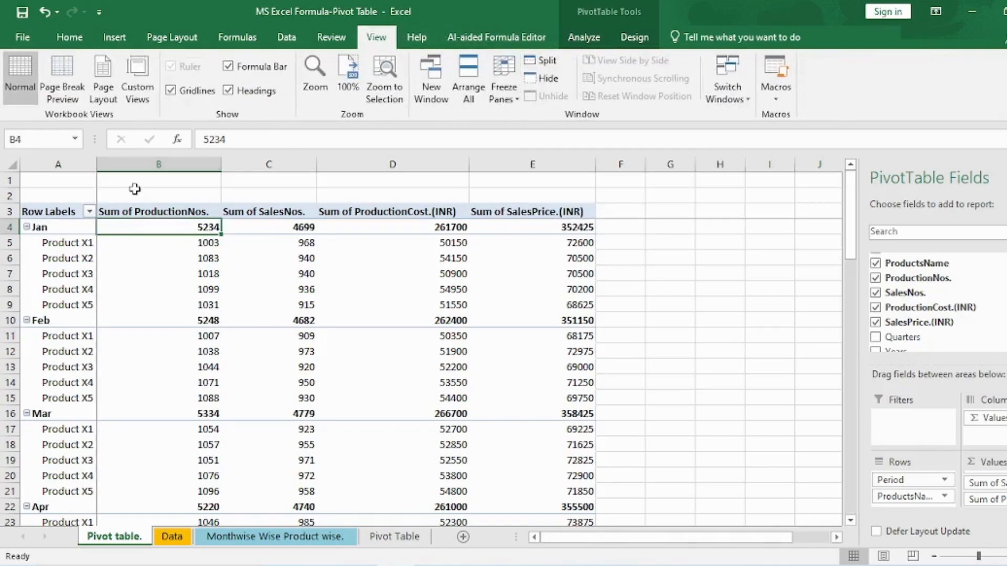
scroll(128, 225, "down", 2)
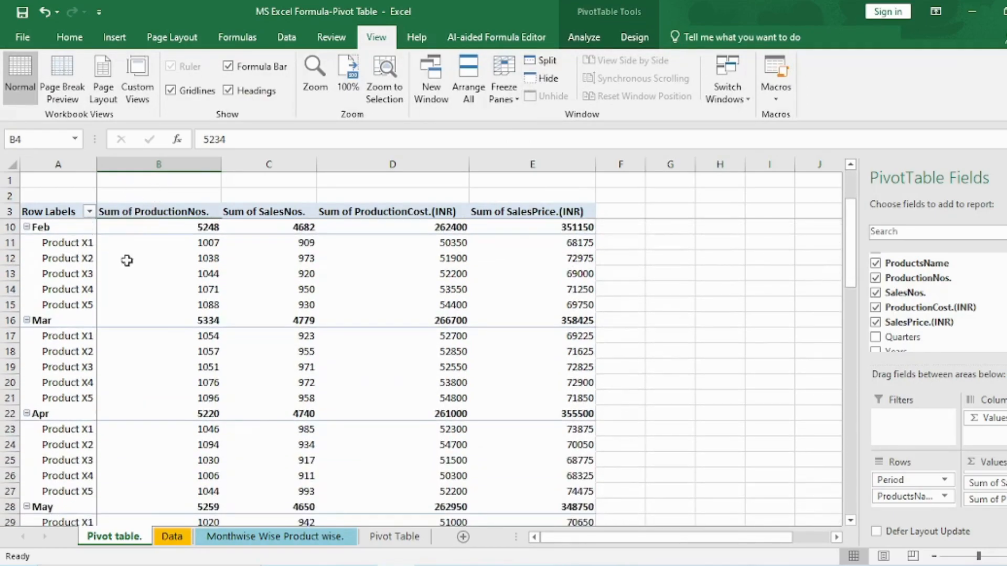
left_click_drag(682, 544, 755, 546)
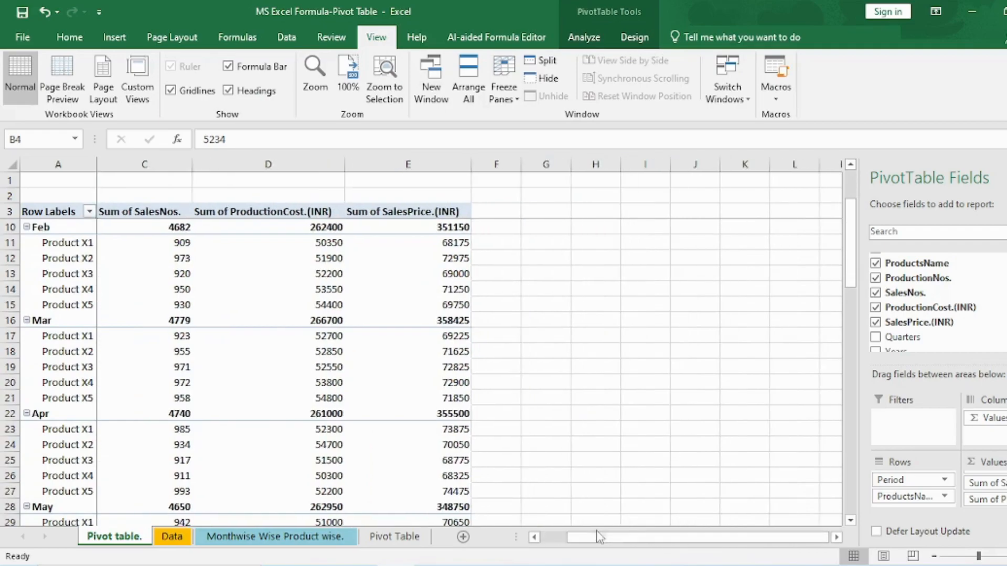
scroll(144, 260, "up", 2)
scroll(145, 259, "down", 2)
scroll(142, 241, "up", 1)
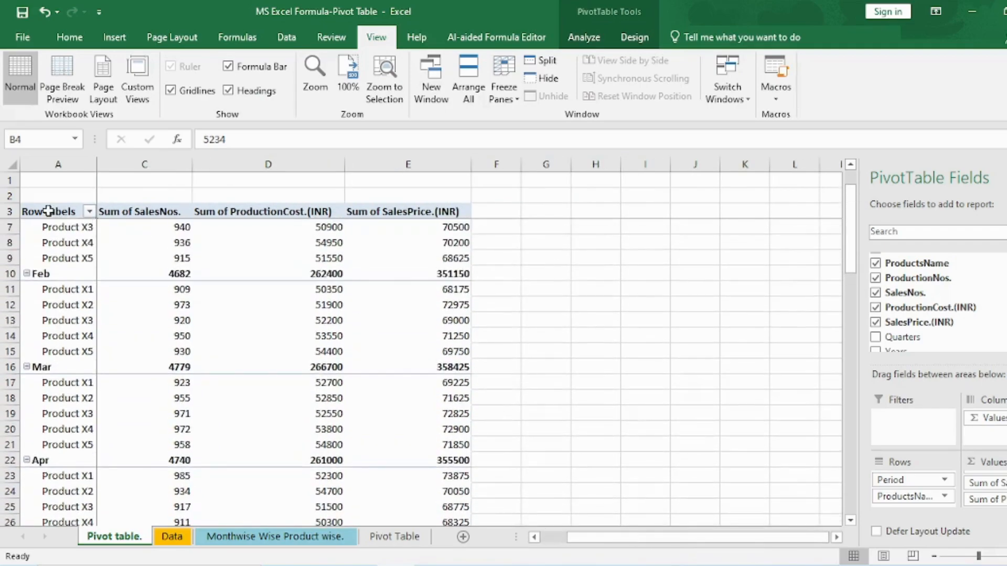
- Hide the gridlines on the Pivot table. worksheet
left_click(82, 211)
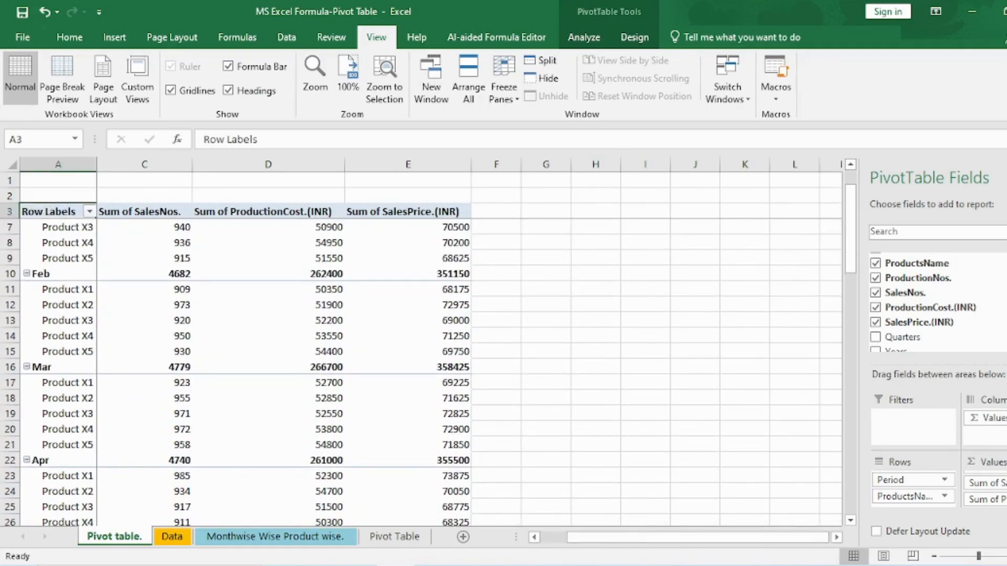
left_click(537, 209)
scroll(524, 241, "up", 1)
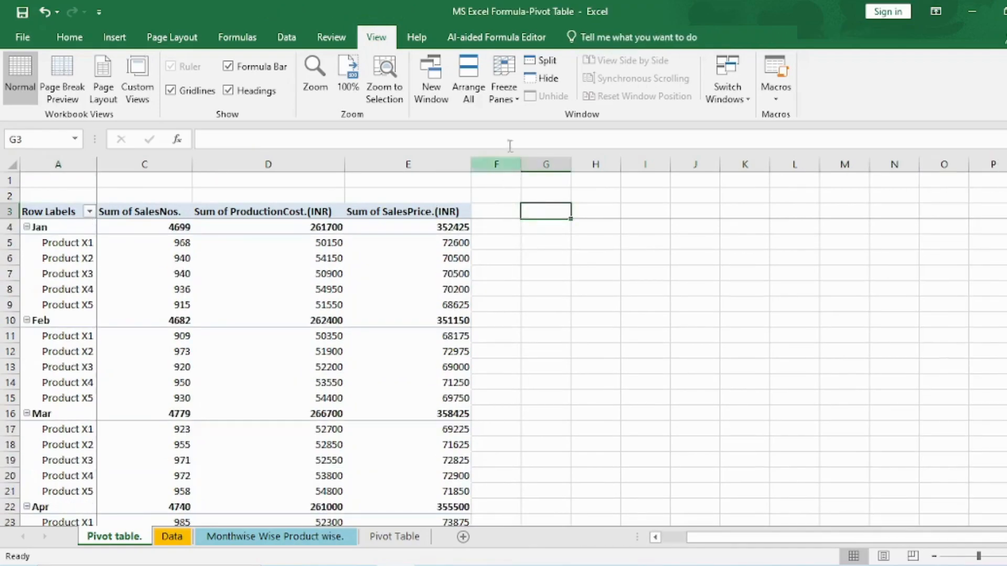
left_click(171, 90)
left_click(496, 304)
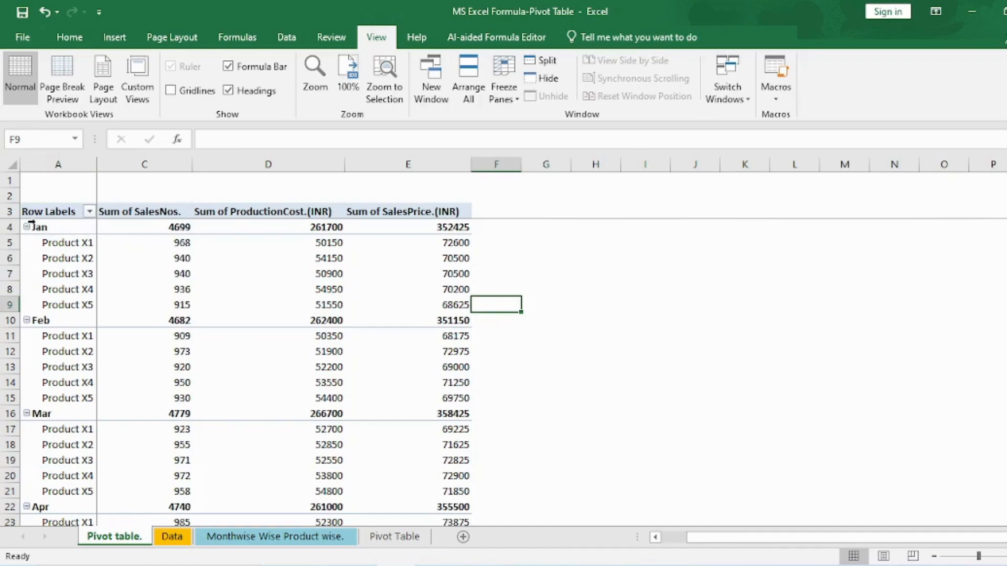
- Move the Apr group with its product rows above Jan, to the start of the PivotTable
left_click(50, 227)
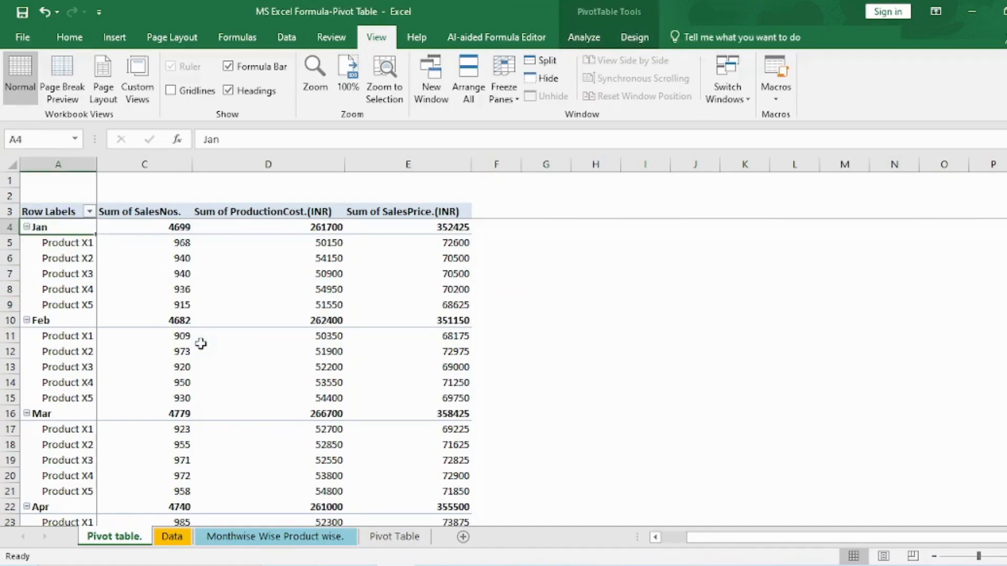
left_click(38, 505)
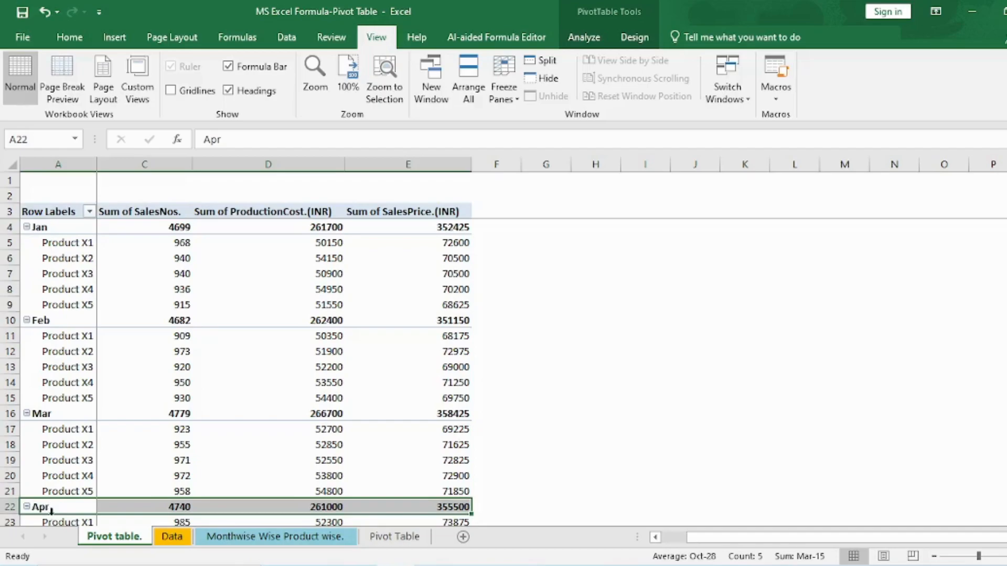
left_click_drag(53, 508, 47, 231)
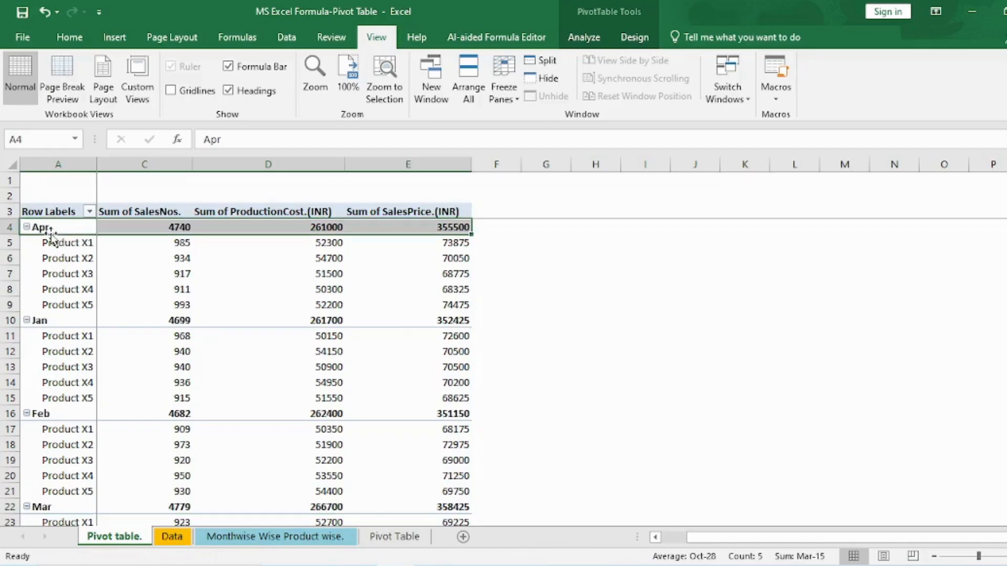
left_click(64, 251)
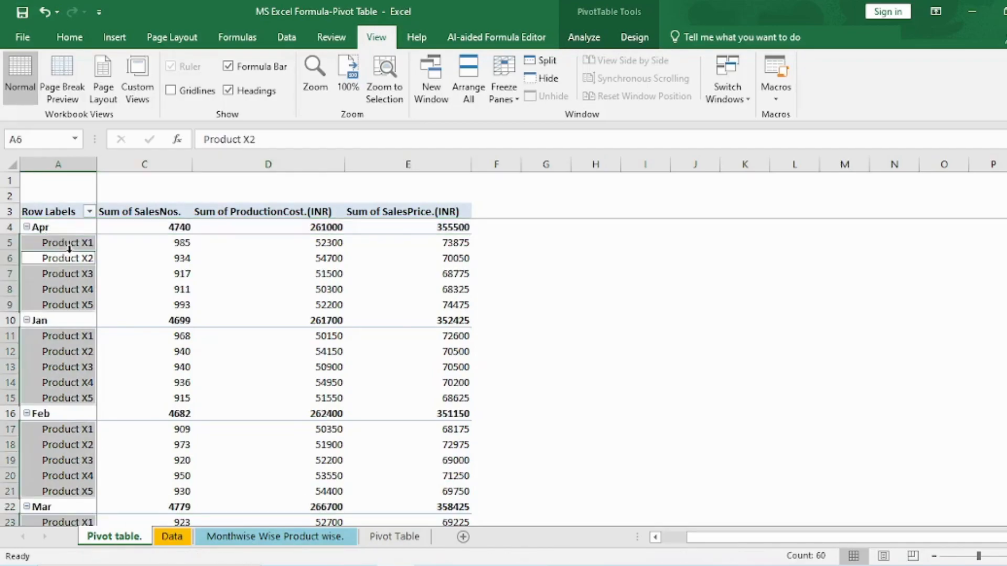
left_click(498, 288)
- Move the May group with its product rows directly below Apr by entering May over the Jan label in A10
left_click(56, 228)
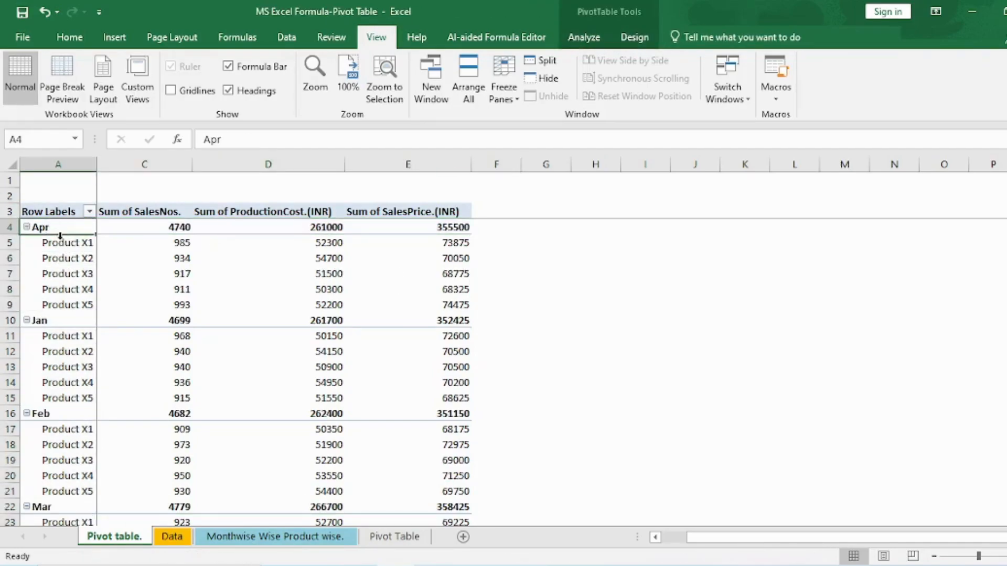
key("Down")
key("Down")
key("Down")
key("Down")
key("Down")
key("Down")
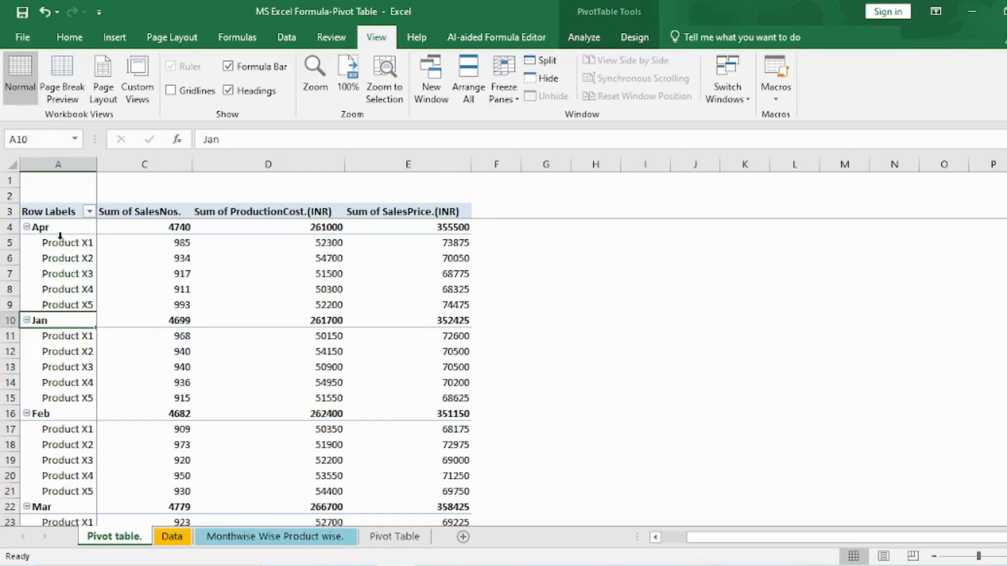
type("m")
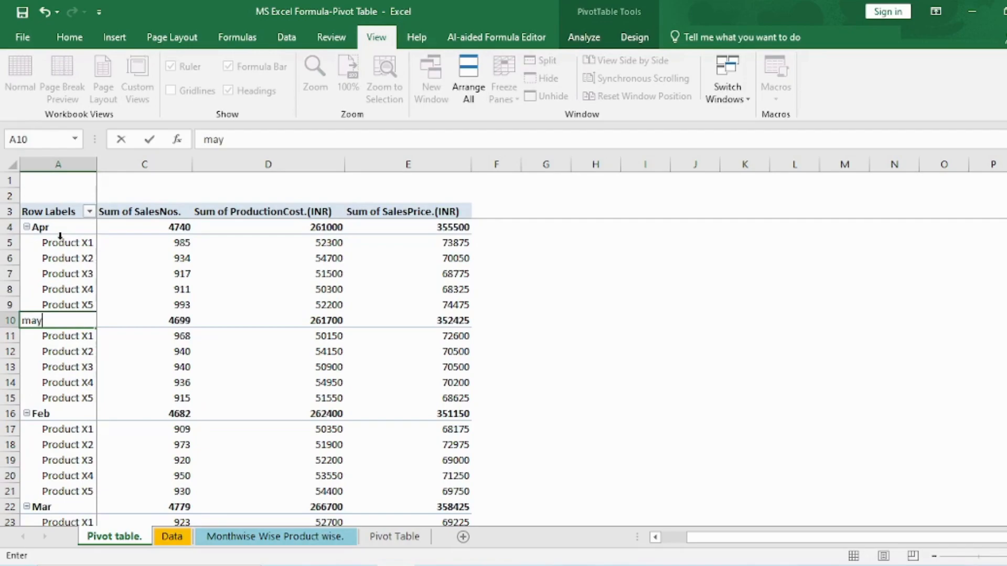
type("ay")
key("Return")
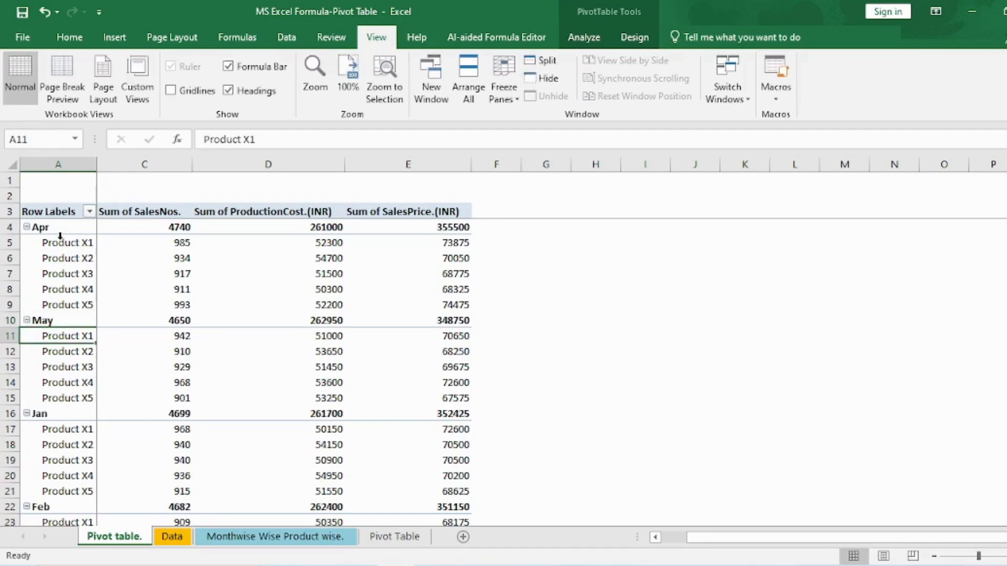
key("Up")
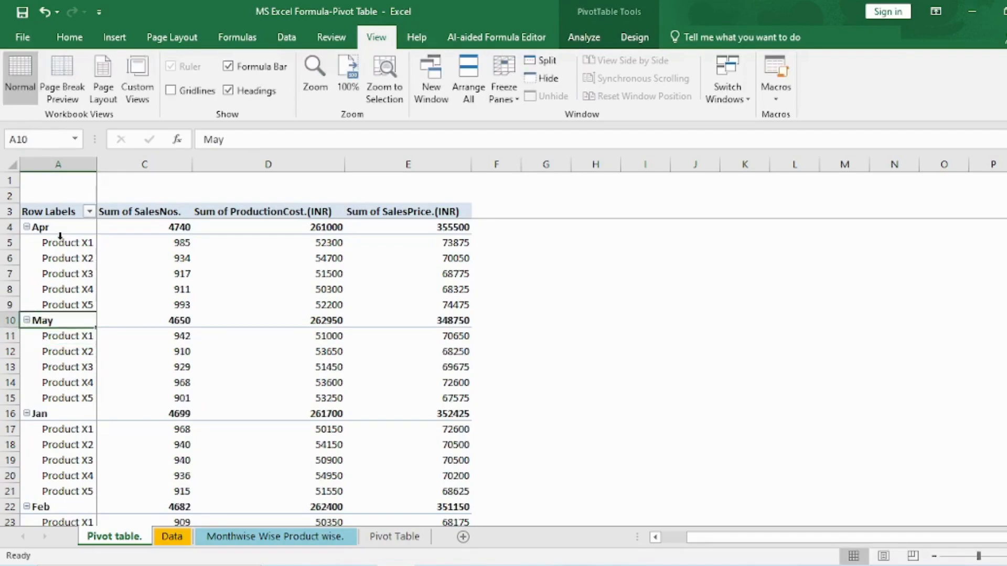
type("Mar")
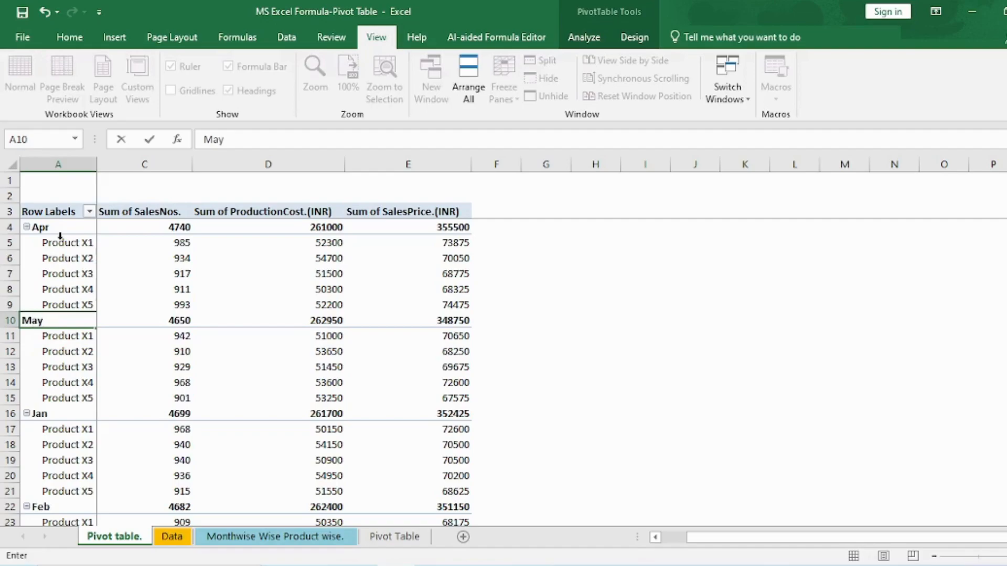
key("Return")
- Move the Jun group directly below May by entering jun over the Jan label in A16
key("Down")
key("Down")
key("Down")
key("Down")
key("Down")
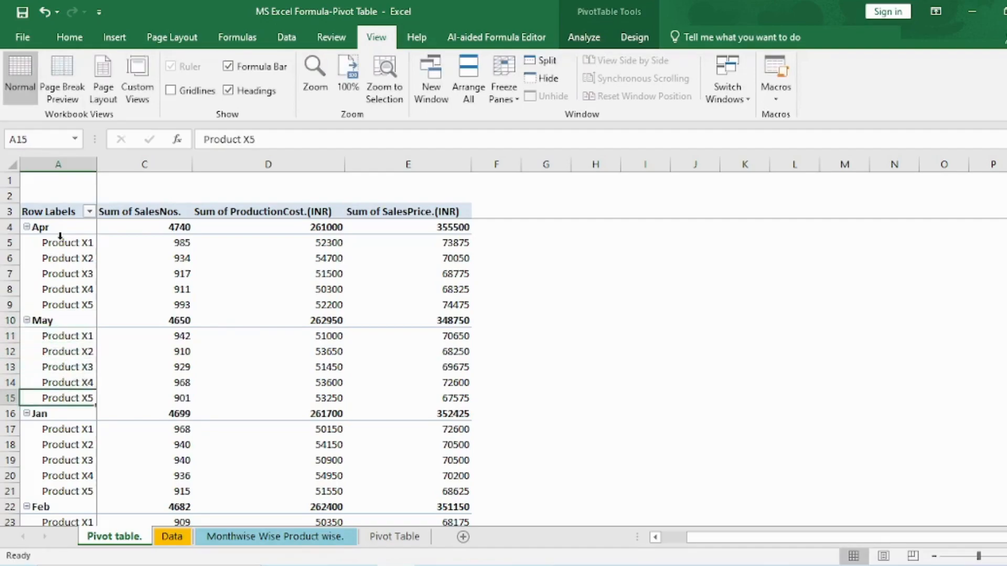
type("jun")
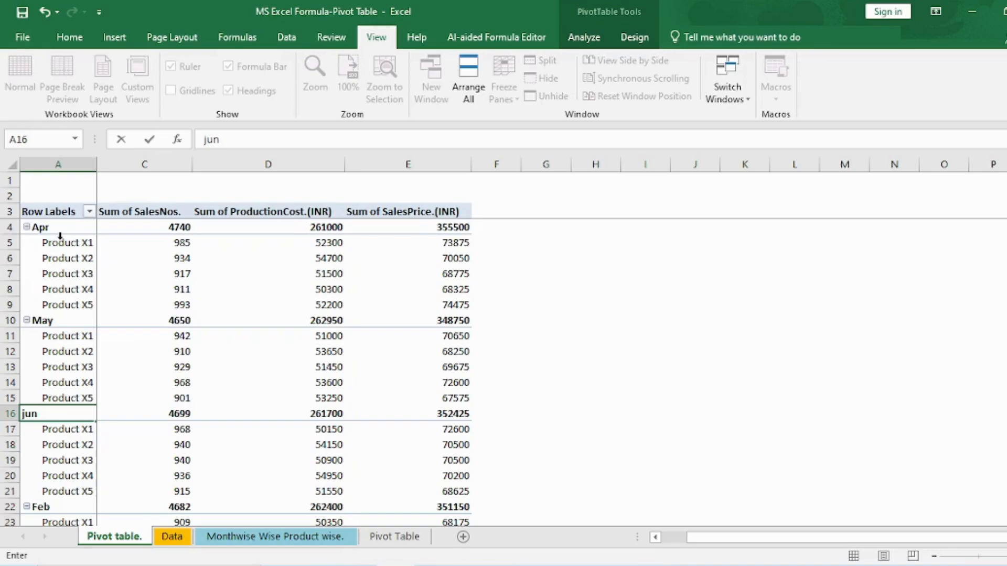
key("Return")
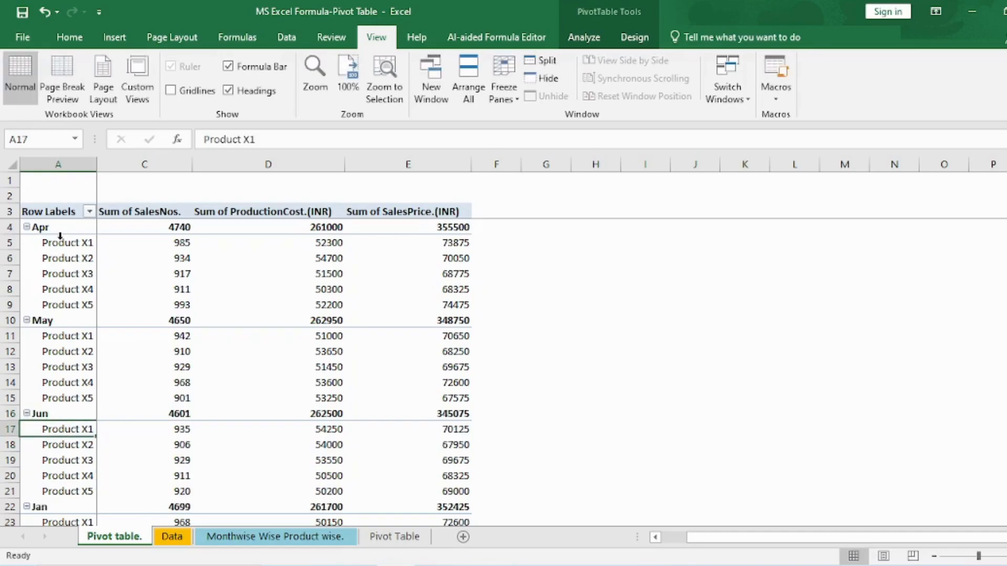
- Move the Jul group directly below Jun by entering jul over the Jan label in A22
key("Down")
key("Down")
key("Down")
key("Down")
key("Down")
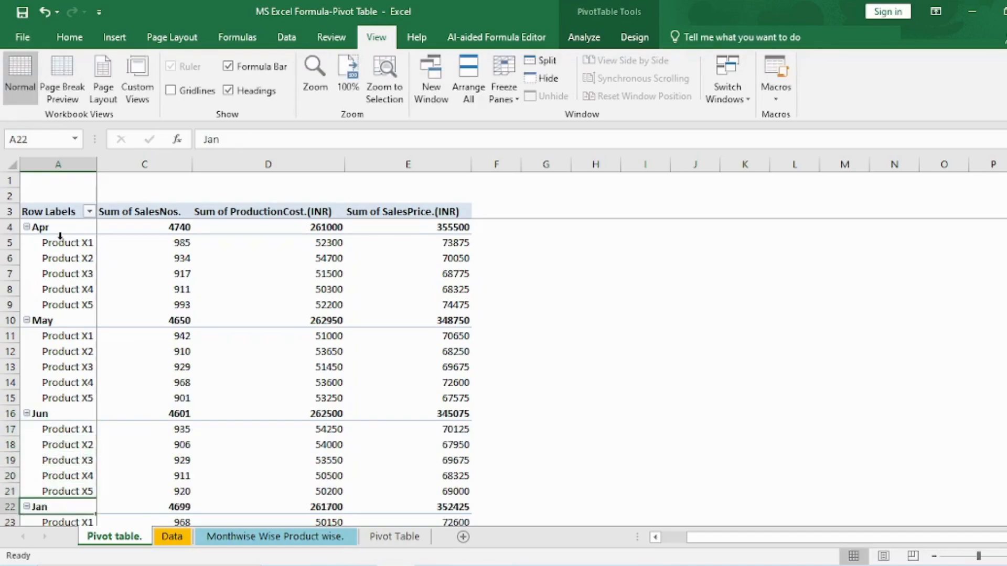
type("jul")
key("Return")
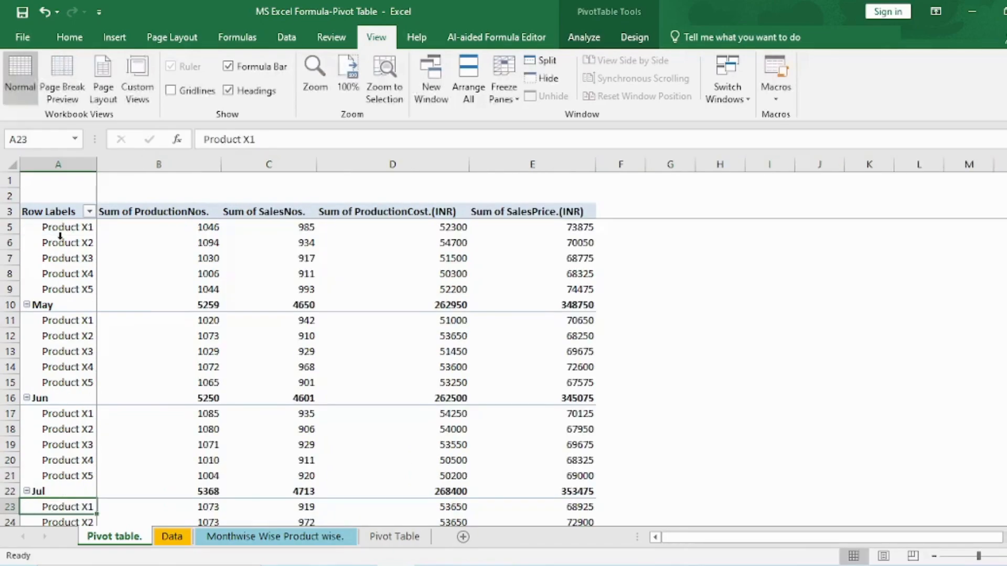
- Move the Aug group directly below Jul by entering aug over the Jan label in A28
key("Down")
key("Down")
key("Down")
key("Down")
key("Down")
key("Down")
key("Down")
key("Up")
key("Up")
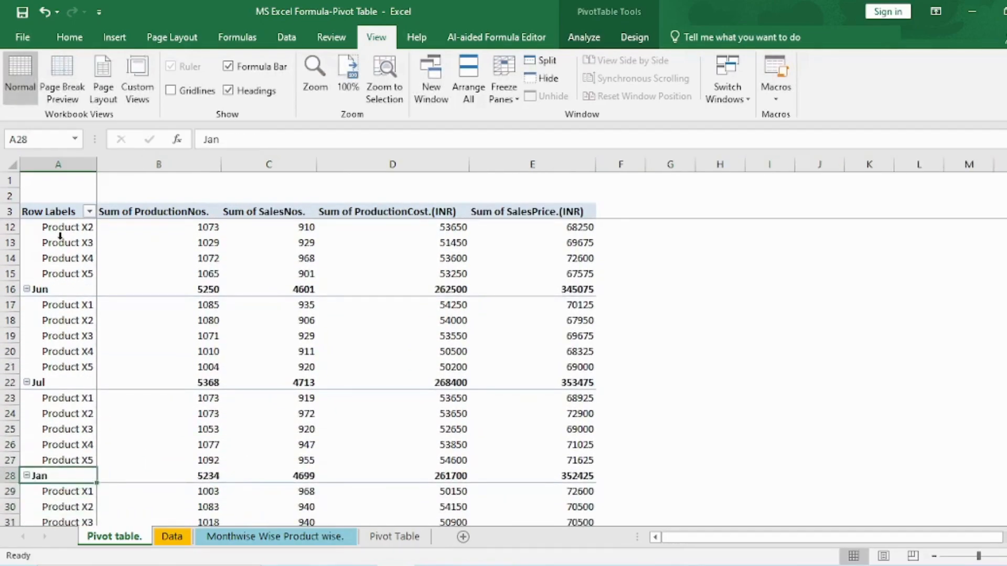
type("aug")
key("Return")
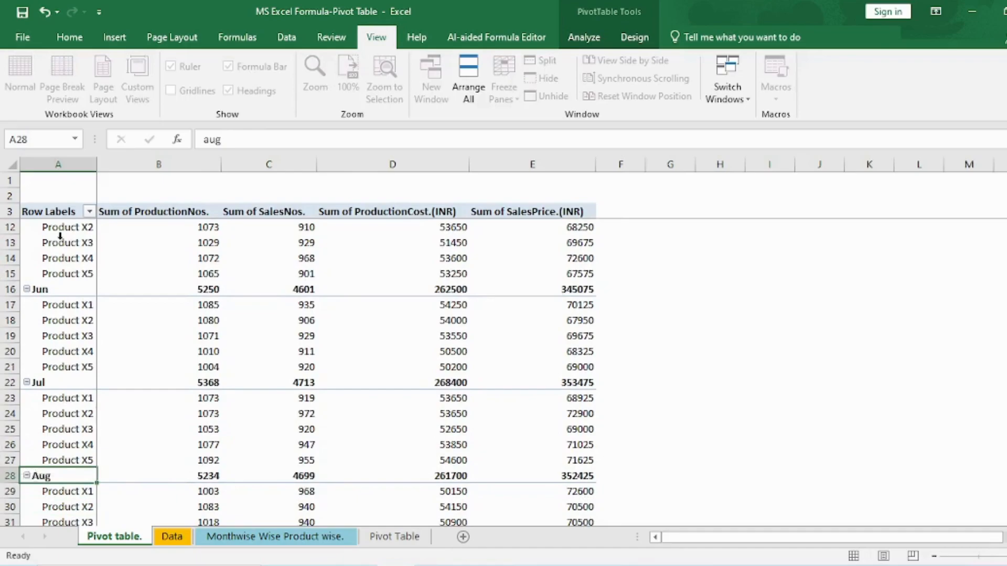
- Move the Sep group directly below Aug by entering sep over the Jan label in A34
key("Down")
key("Down")
key("Down")
key("Down")
key("Down")
key("Down")
key("Down")
key("Up")
key("Up")
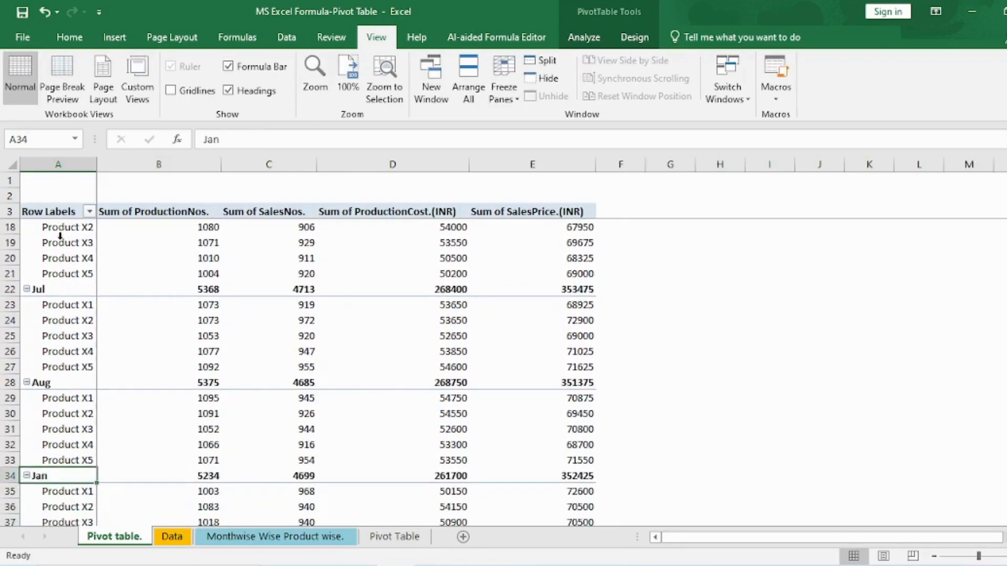
type("sep")
key("Return")
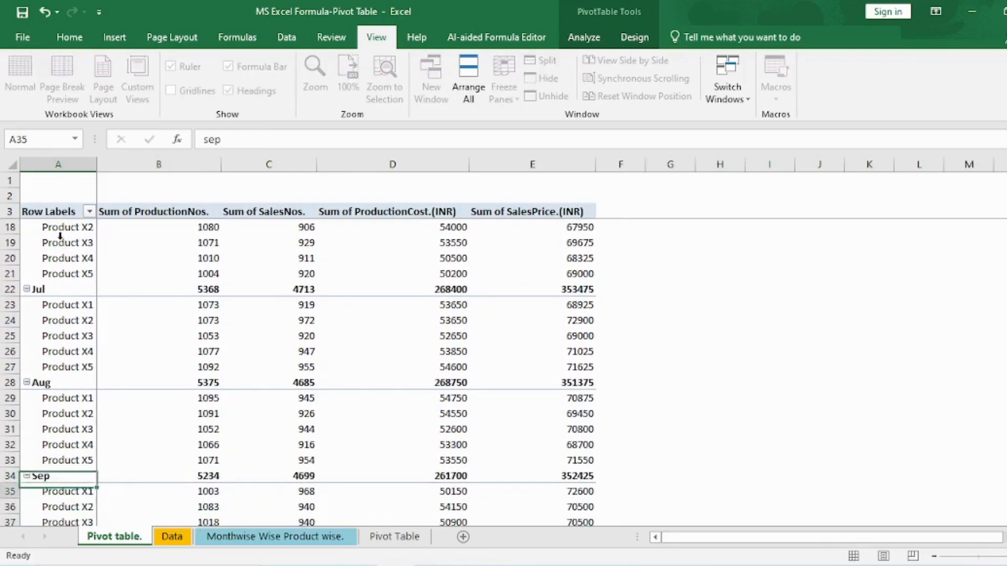
- Move the Oct group directly below Sep by entering oct over the Jan label in A40
key("Down")
key("Down")
key("Down")
key("Down")
key("Down")
key("Down")
key("Up")
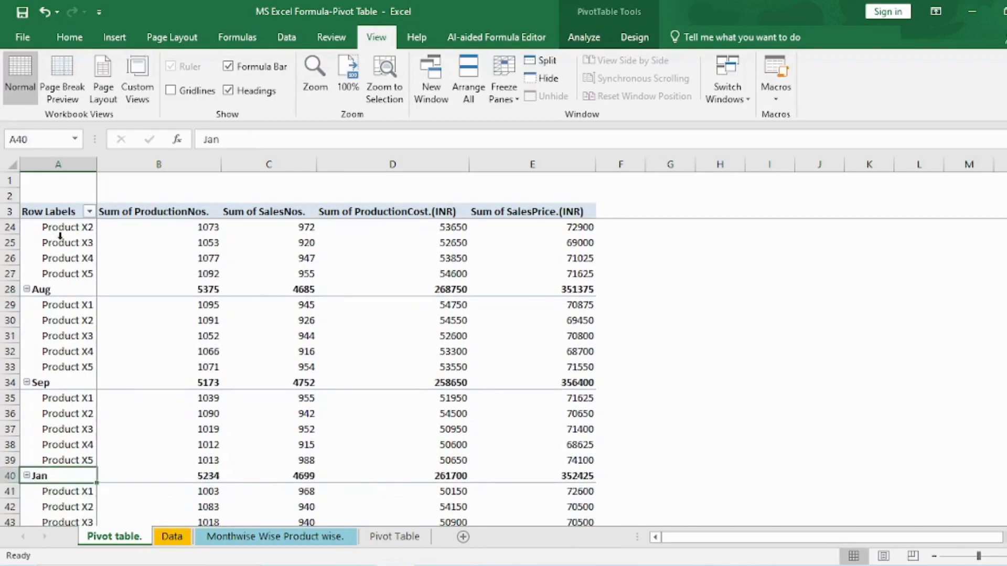
type("oct")
key("Return")
- Move the Nov group directly below Oct by entering nov over the Jan label in A46
key("Down")
key("Down")
key("Down")
key("Down")
key("Down")
key("Down")
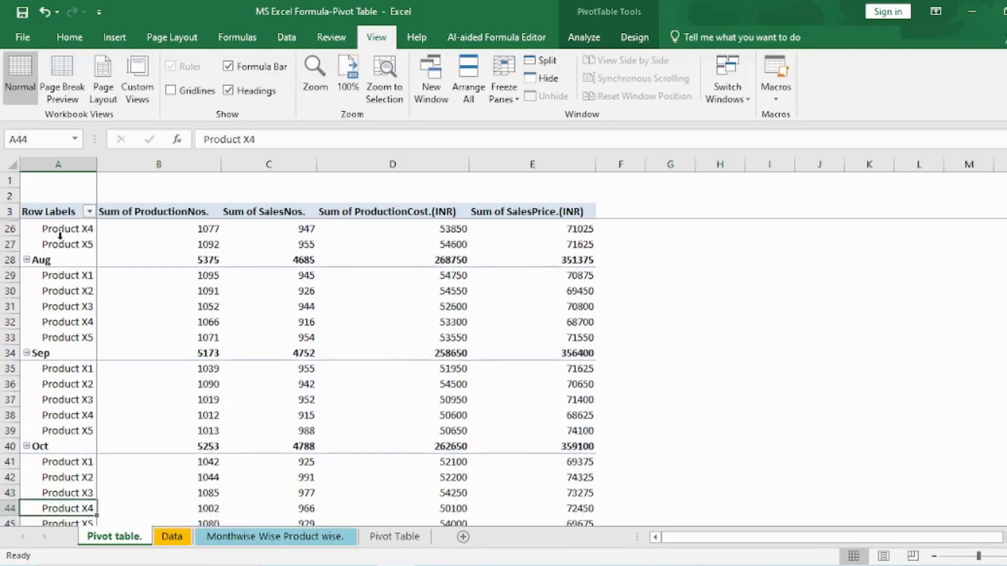
key("Up")
type("nov")
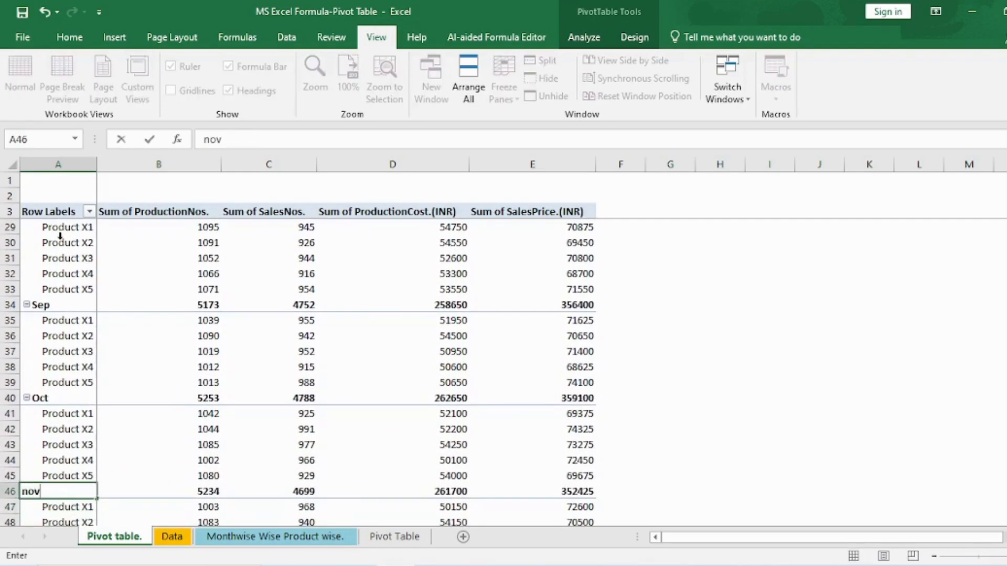
key("Return")
- Move the Dec group directly below Nov by entering dec over the Jan label in A52
key("Down")
key("Down")
key("Down")
key("Down")
key("Down")
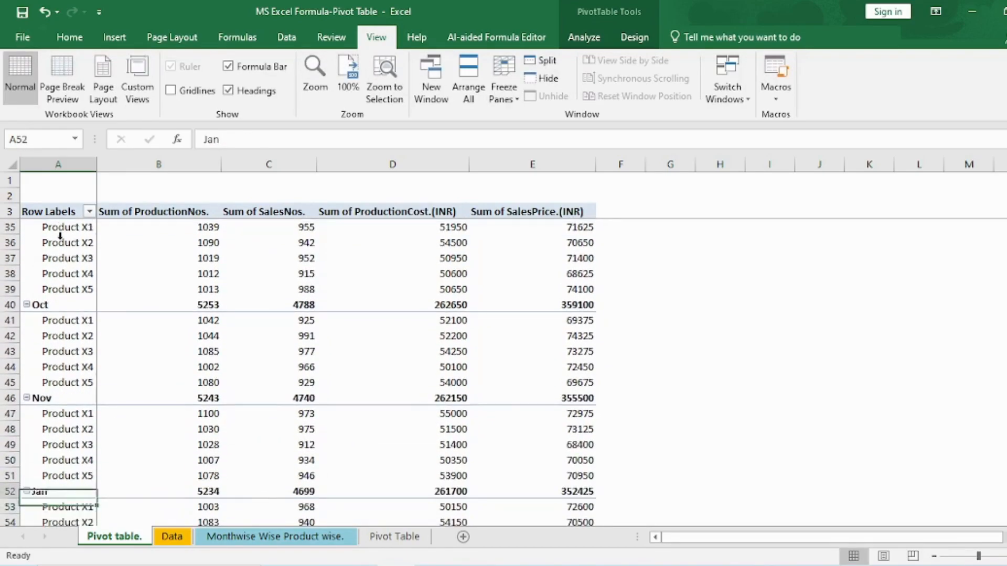
type("dec")
key("Return")
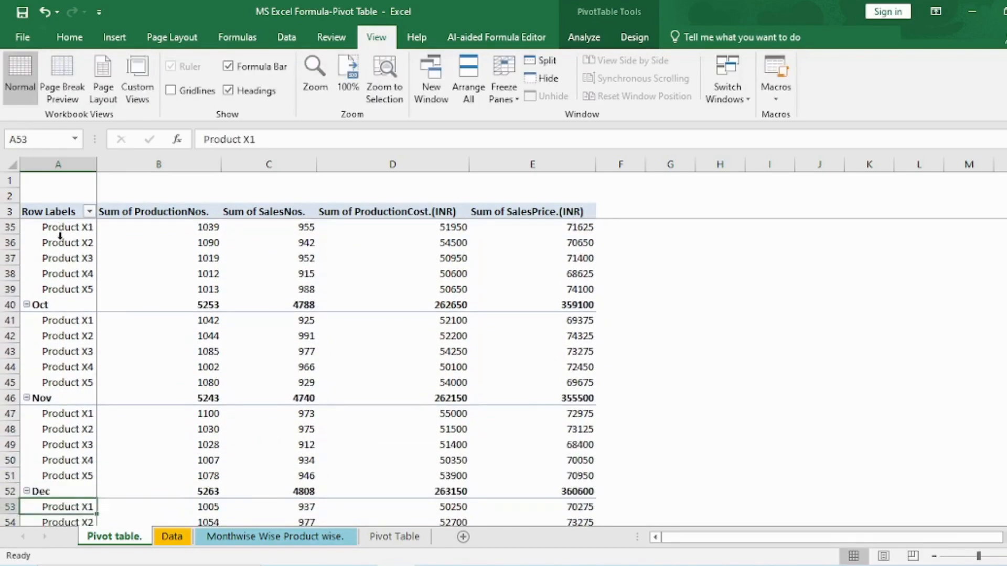
- Check the order of the remaining month groups down to the Grand Total and again from the start of the PivotTable
key("Down")
key("Down")
key("Down")
key("Down")
key("Down")
key("Down")
key("Down")
key("Down")
key("Down")
key("Down")
key("Down")
key("Down")
key("Down")
key("Down")
key("Down")
key("Down")
key("Down")
key("Down")
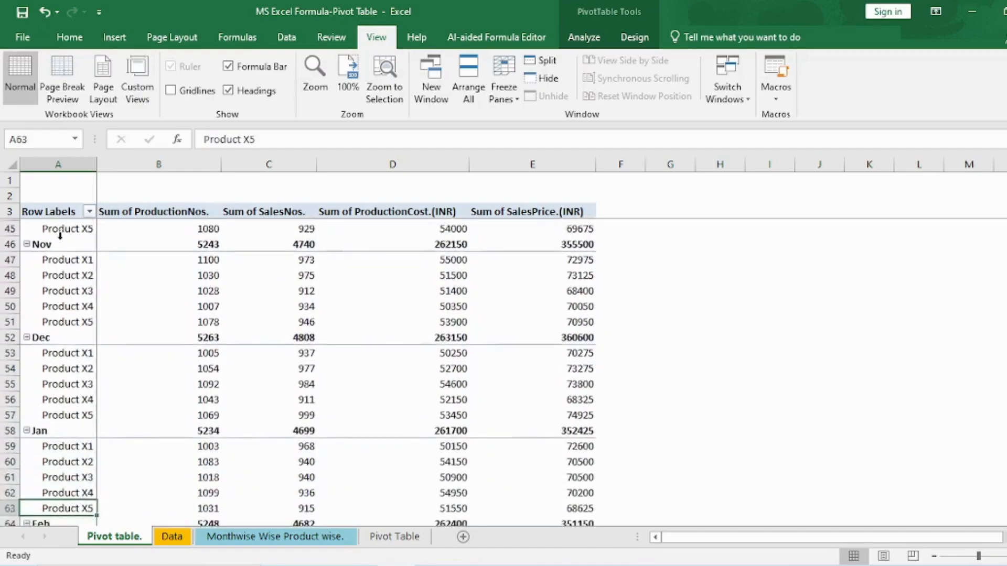
key("Down")
key("Down")
key("Down")
key("Down")
key("Down")
key("Down")
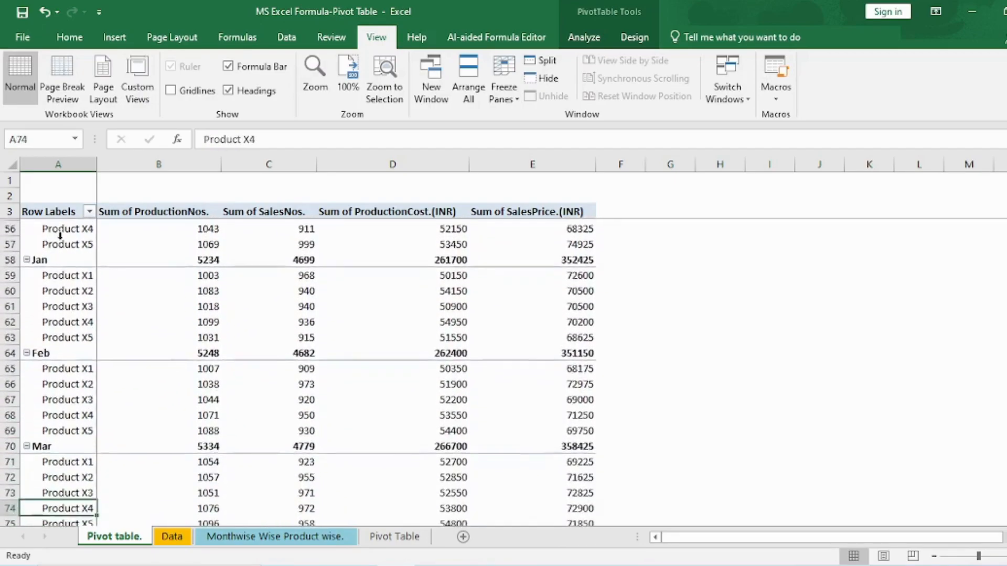
key("Up")
key("ctrl+Up")
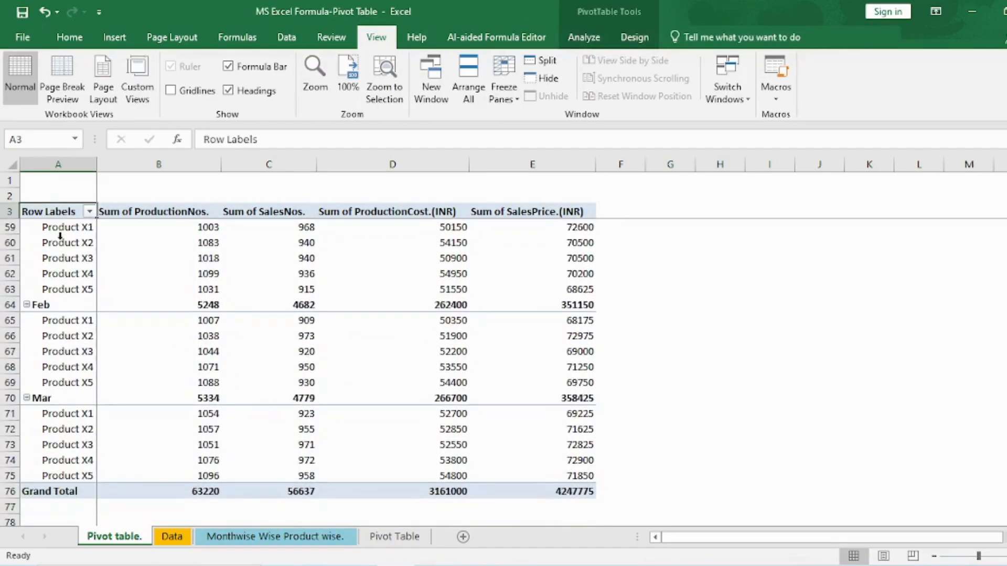
key("ctrl+Up")
key("Down")
key("Down")
key("Down")
key("Down")
key("Down")
key("Down")
key("Down")
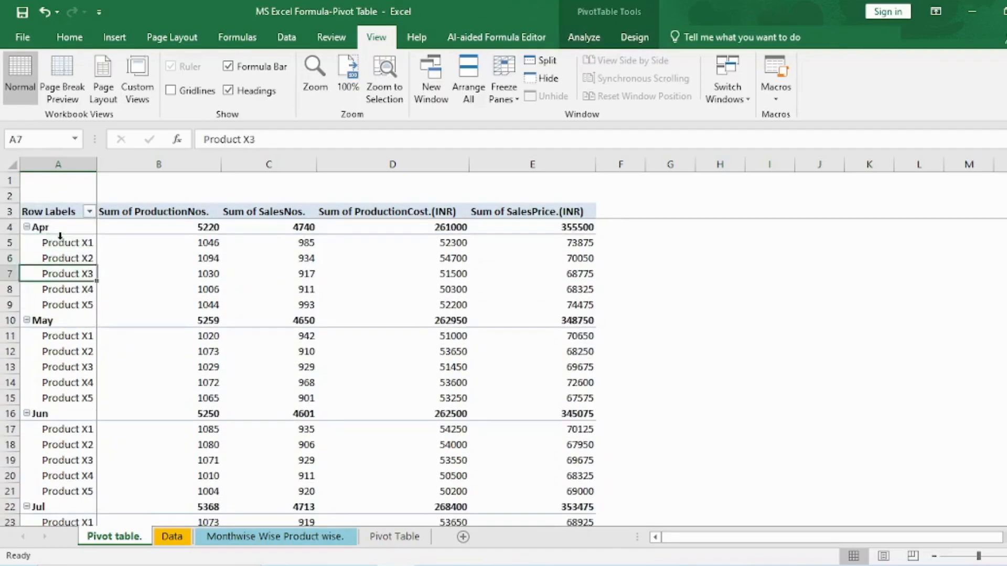
- AutoFit the widths of all columns on the Pivot table. worksheet
left_click(10, 164)
double_click(219, 162)
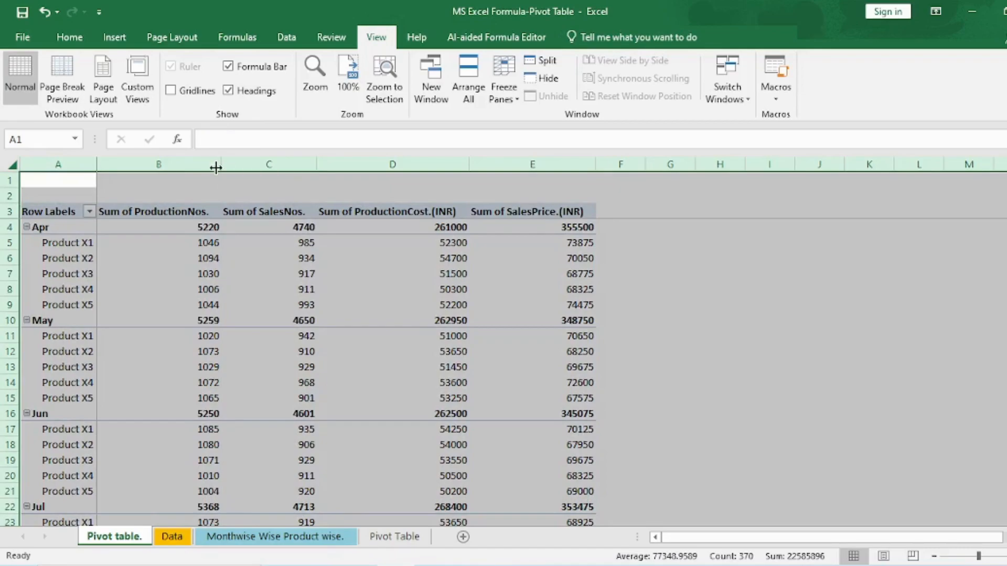
double_click(217, 165)
left_click(177, 199)
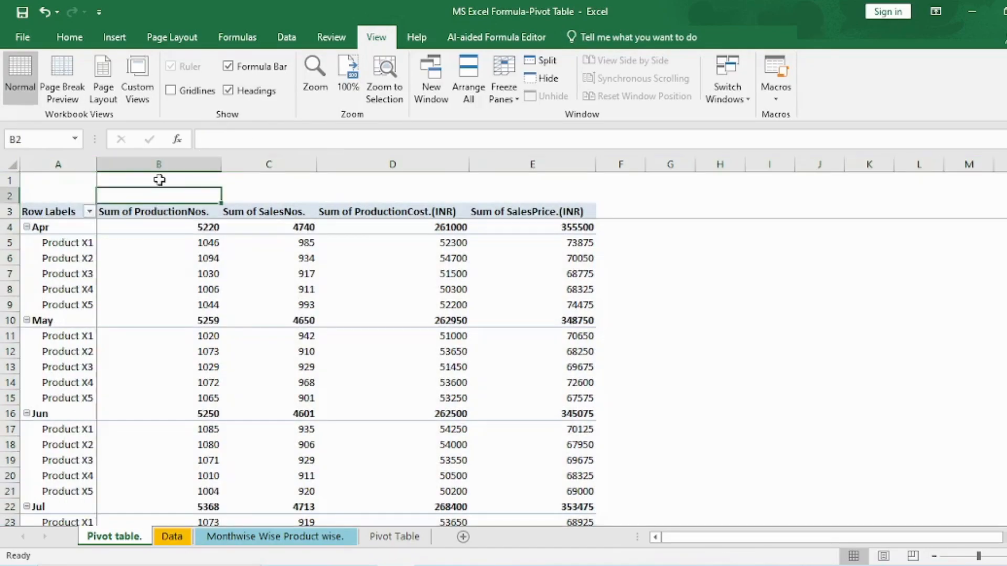
- Review the headings of the production and sales value columns in row 3 of the PivotTable
left_click(128, 212)
left_click(252, 214)
left_click(388, 228)
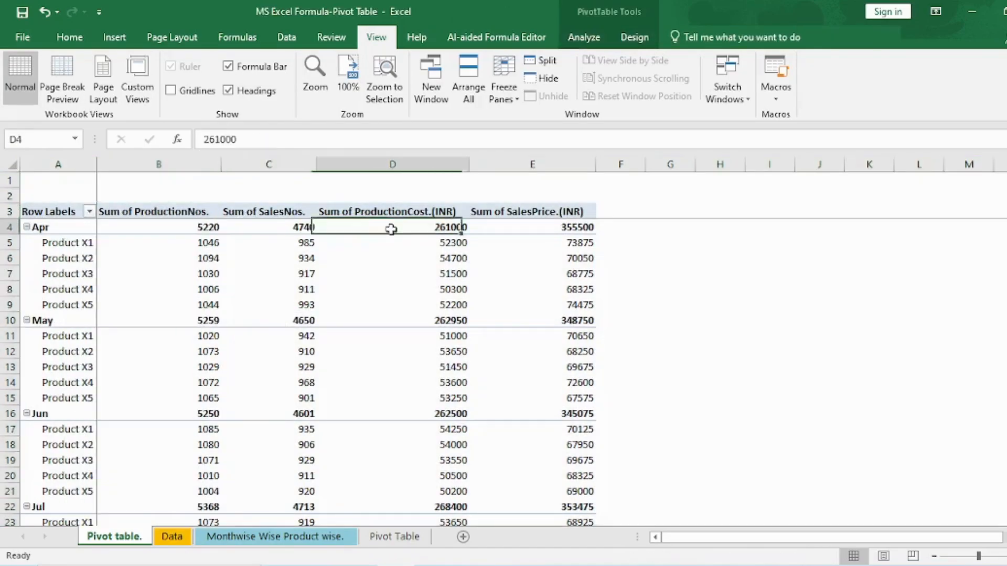
left_click(429, 201)
left_click(510, 214)
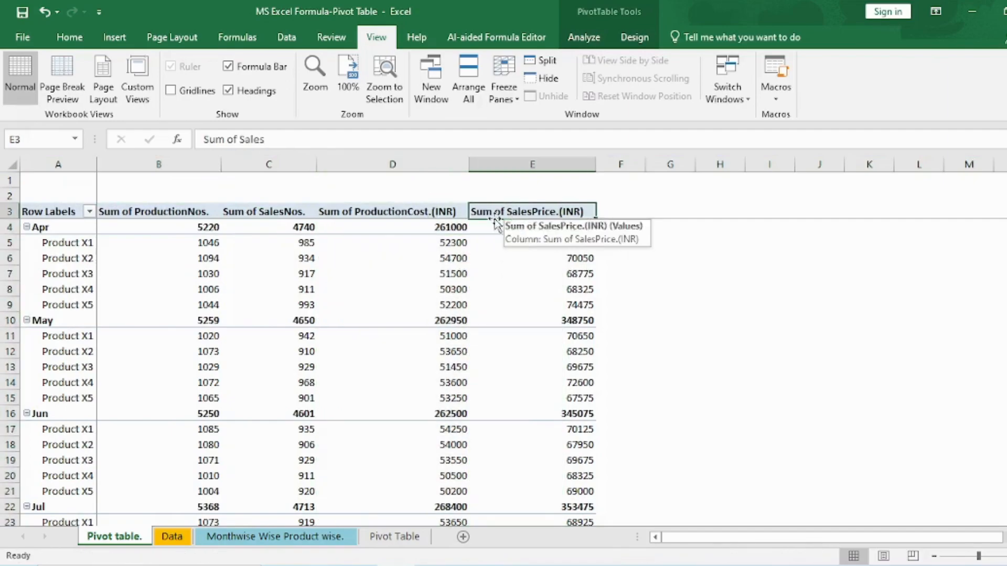
- Try to shorten the Sum of ProductionNos. heading in B3 to Production
left_click(126, 212)
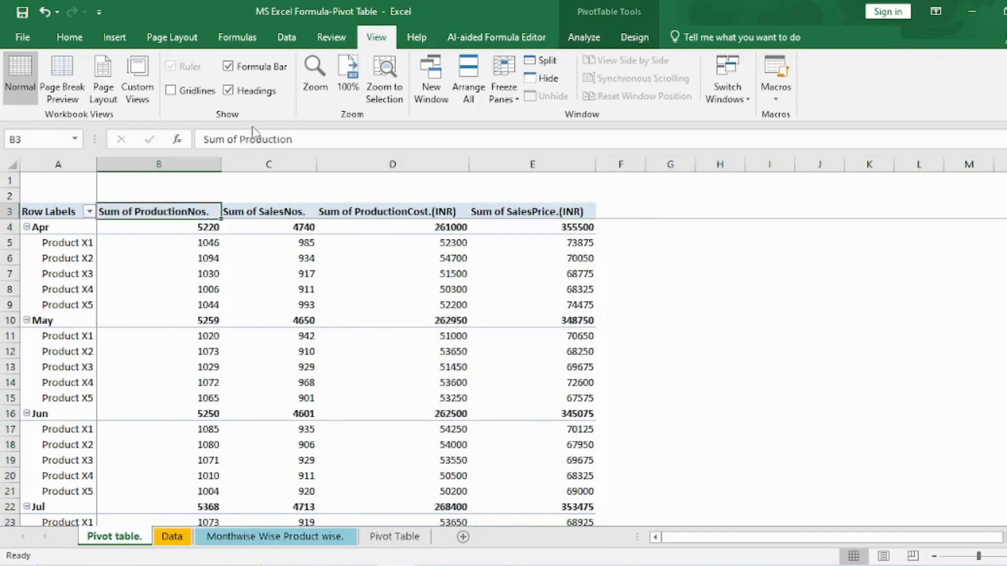
type("Nos.")
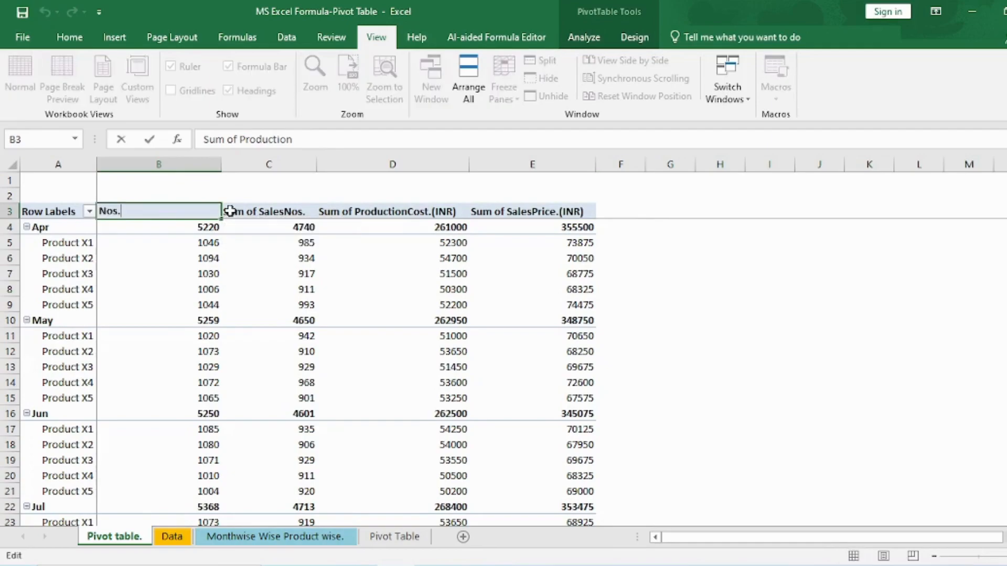
key("Left")
key("Left")
key("Left")
key("Left")
key("Left")
key("Left")
key("Left")
key("Left")
key("Left")
key("Left")
key("Left")
key("Left")
key("Left")
key("Left")
key("Right")
key("Right")
key("Right")
key("Right")
key("Right")
key("Right")
key("Right")
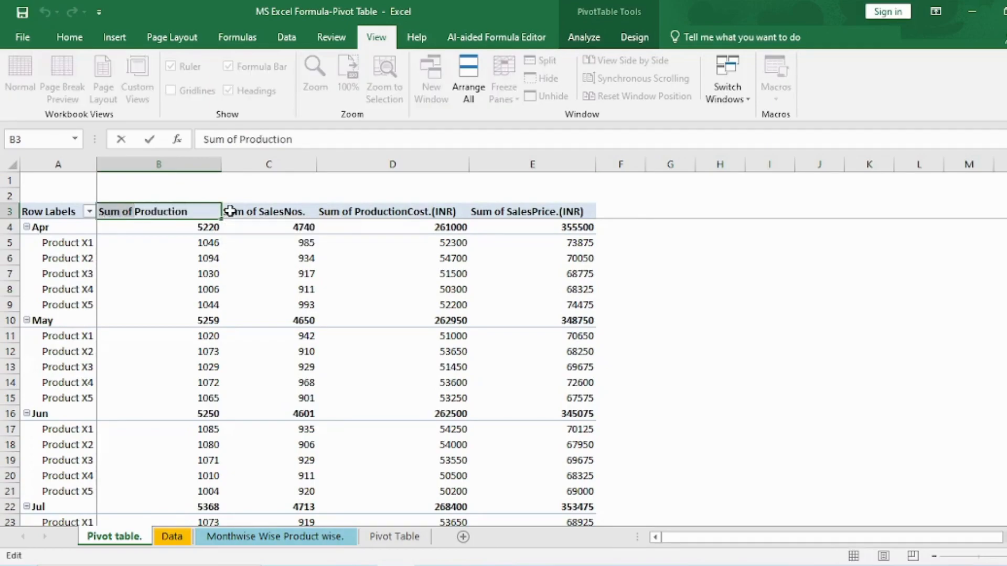
key("BackSpace")
key("Return")
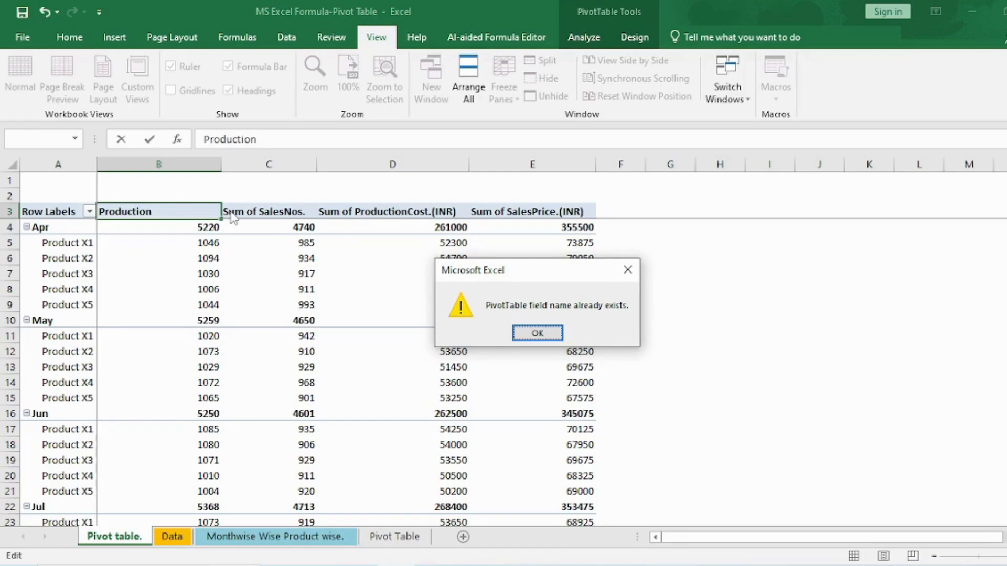
key("Return")
key("Escape")
- Apply the custom number format ;;;"Production Nos" to the Sum of ProductionNos. heading in B3
left_click(231, 211)
key("Left")
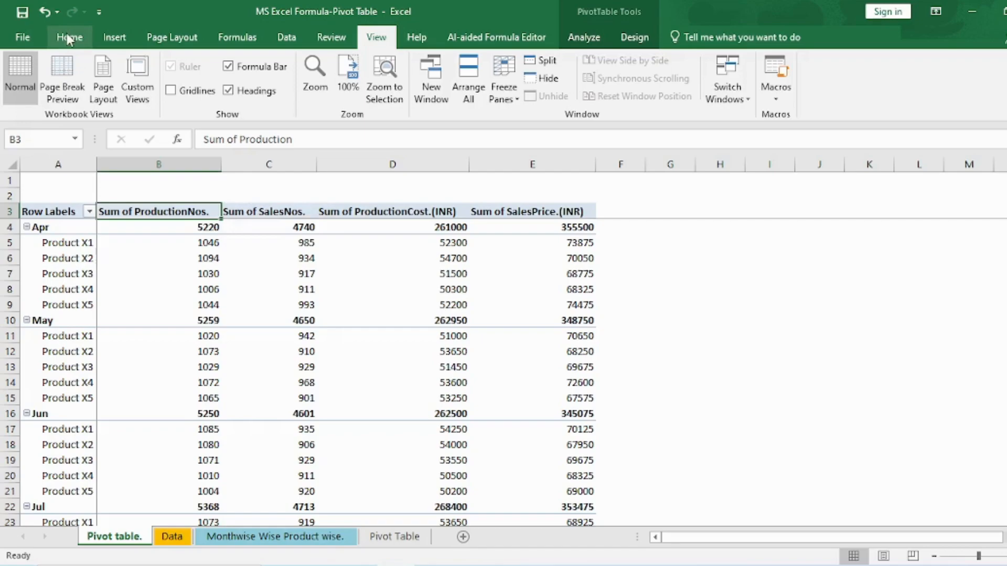
right_click(141, 215)
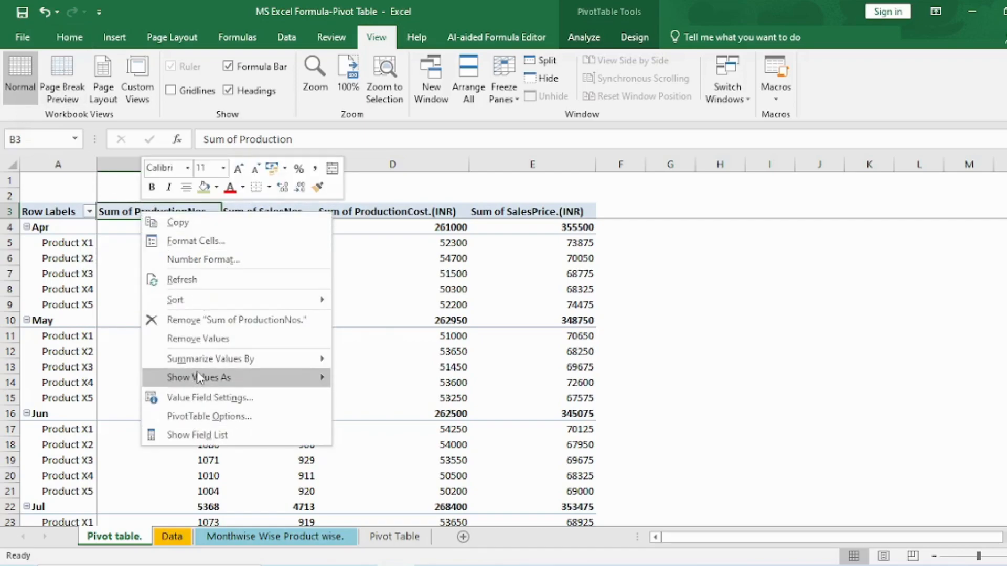
left_click(204, 244)
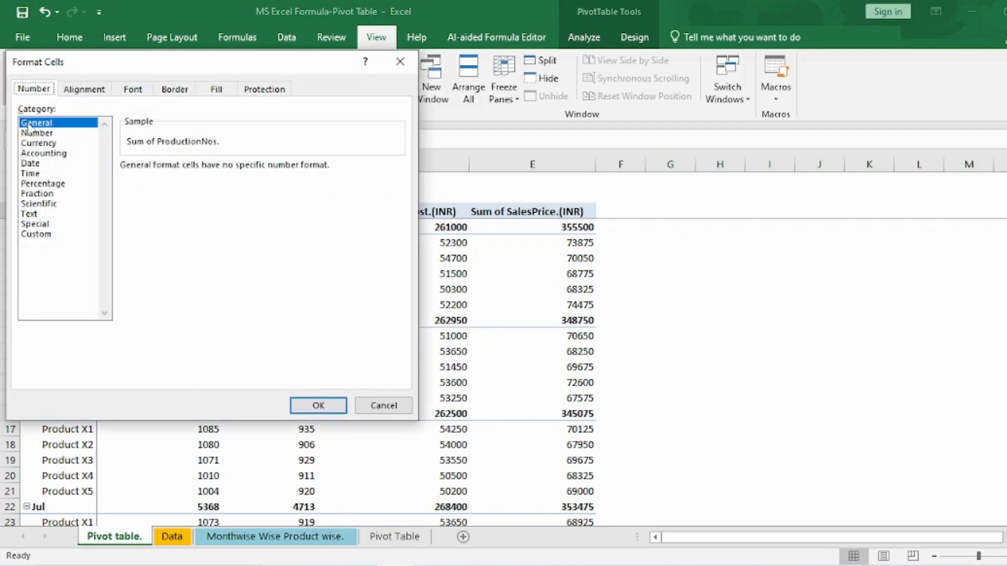
left_click(34, 234)
left_click(176, 179)
key("BackSpace")
key("BackSpace")
key("BackSpace")
key("BackSpace")
key("BackSpace")
key("BackSpace")
key("BackSpace")
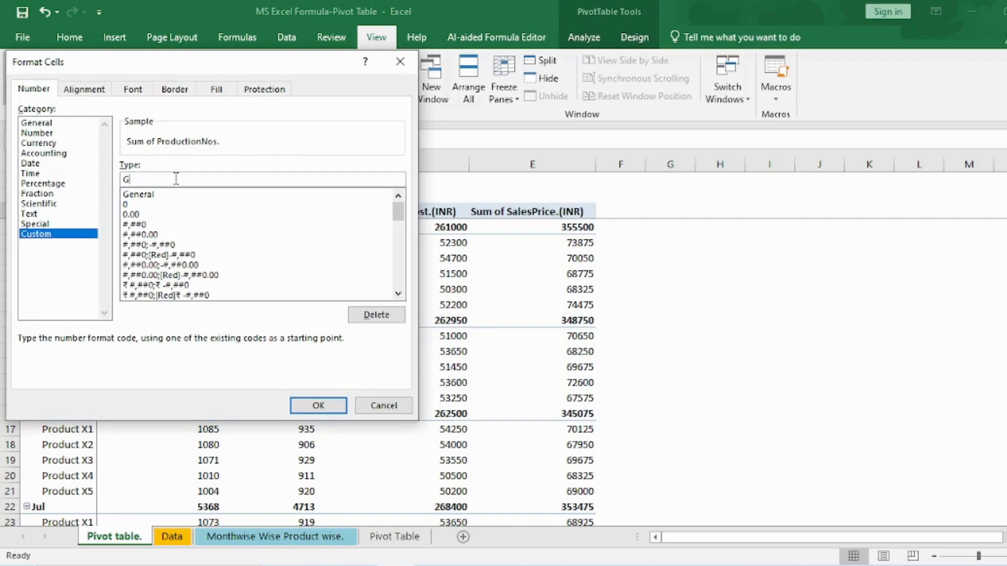
type(";;;")
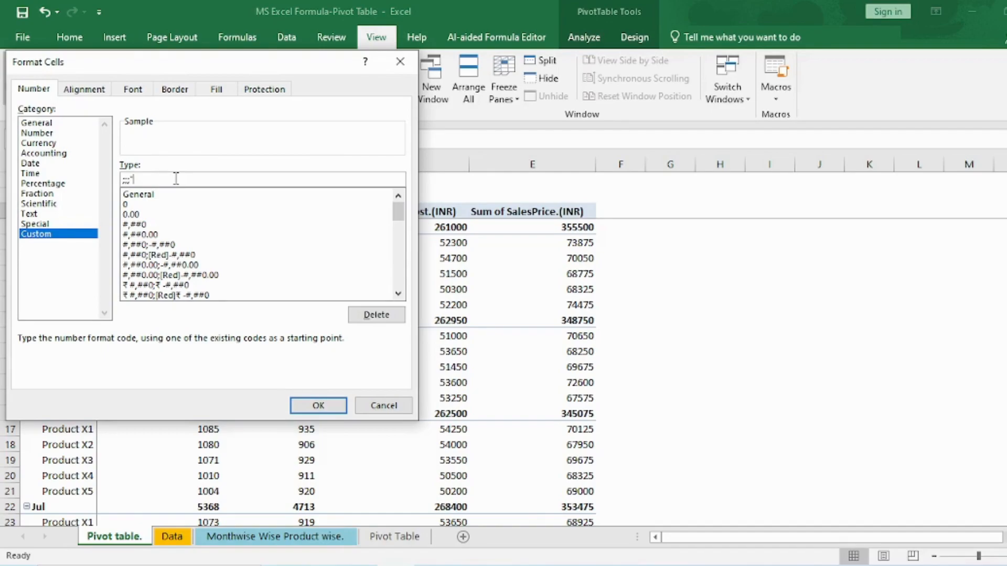
type("\"Production Nos\"")
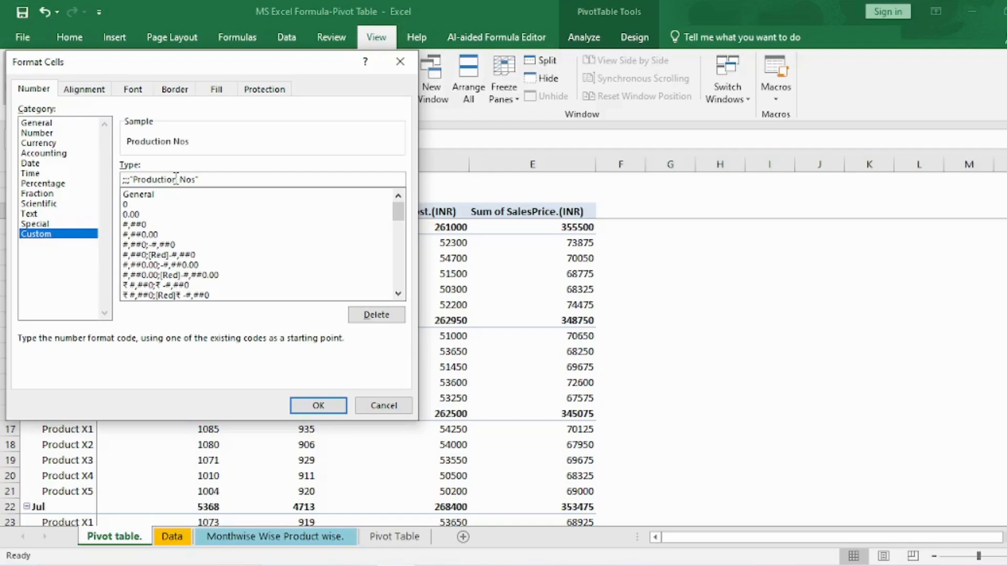
key("Return")
key("Right")
key("Left")
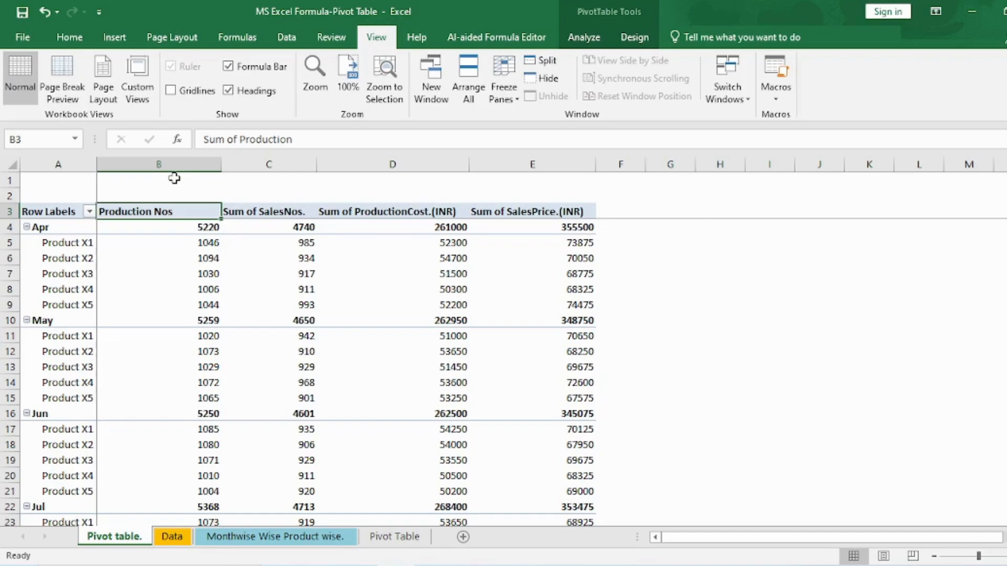
- Apply the custom number format ;;;"Particulars" to the Row Labels heading in A3
key("Right")
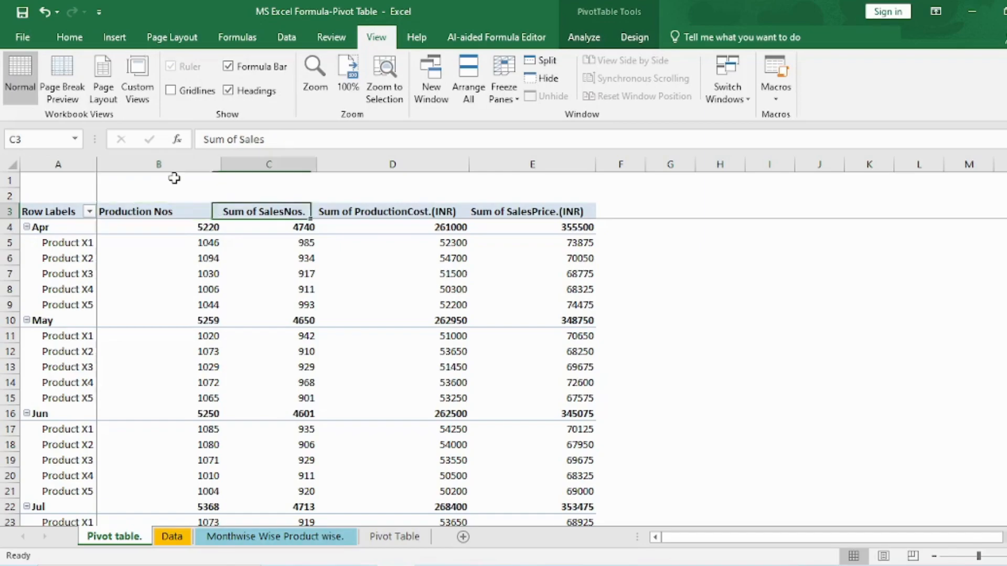
key("Left")
key("Left")
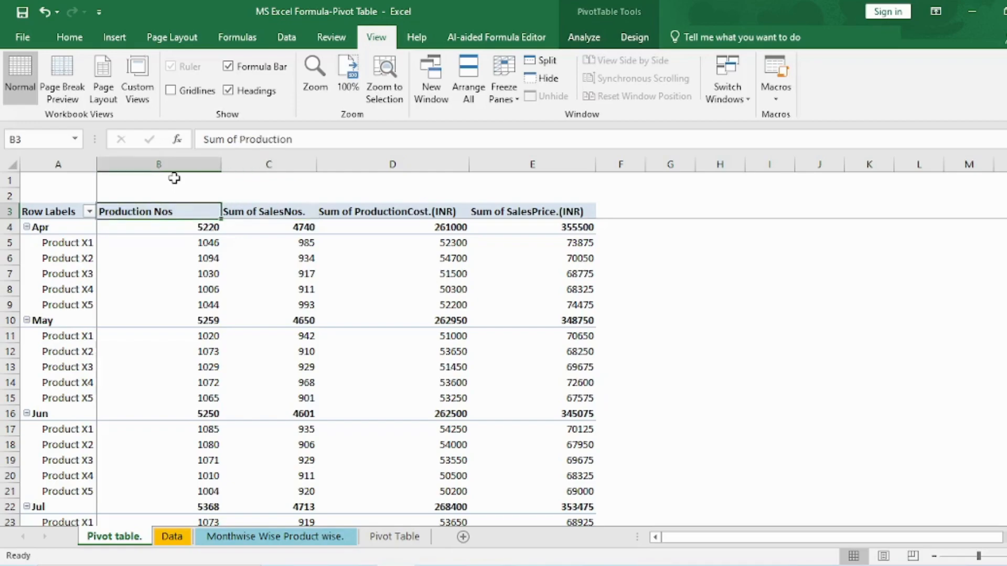
right_click(54, 208)
left_click(83, 237)
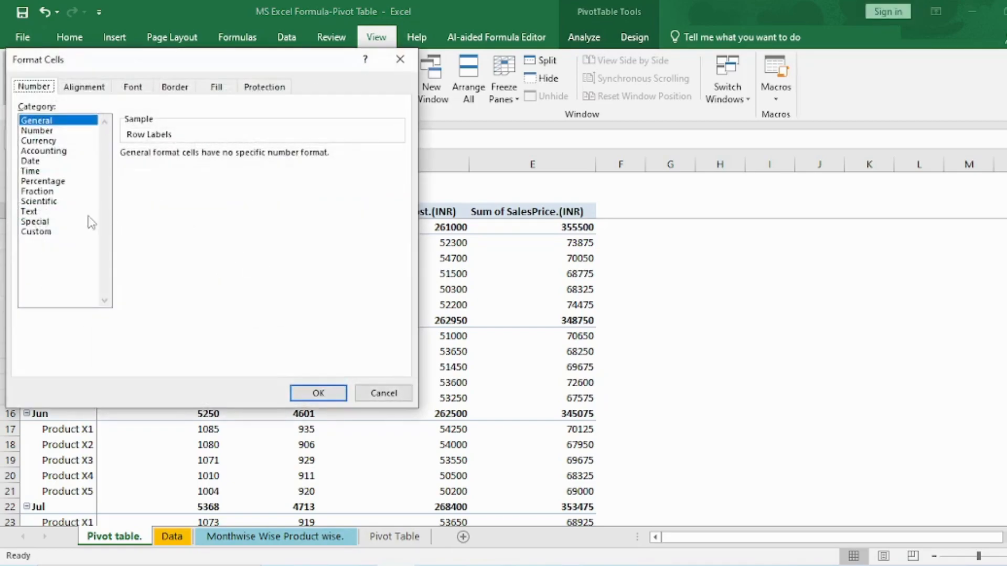
left_click(42, 231)
left_click_drag(176, 165, 73, 175)
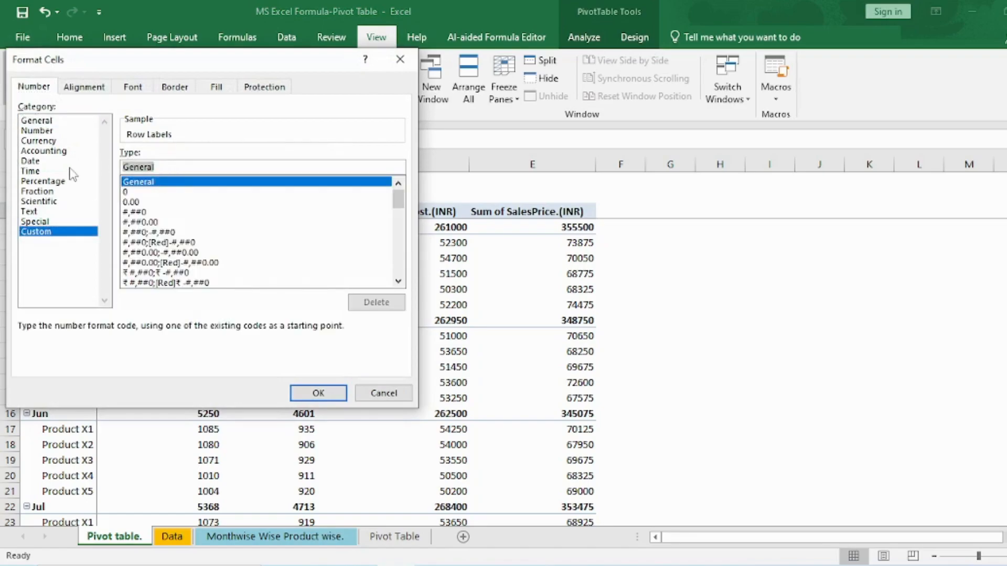
type(";;;")
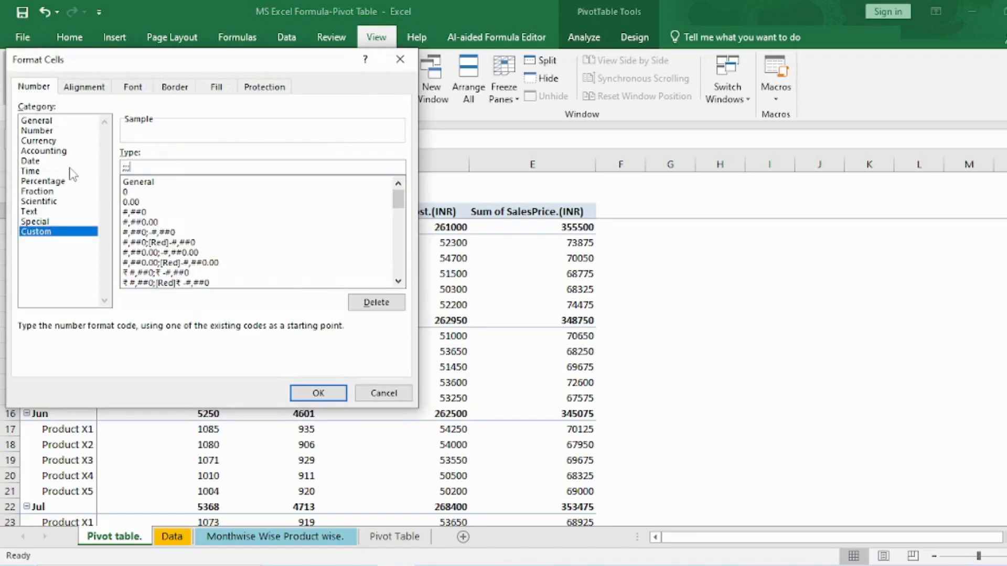
type("\"Particulars\"")
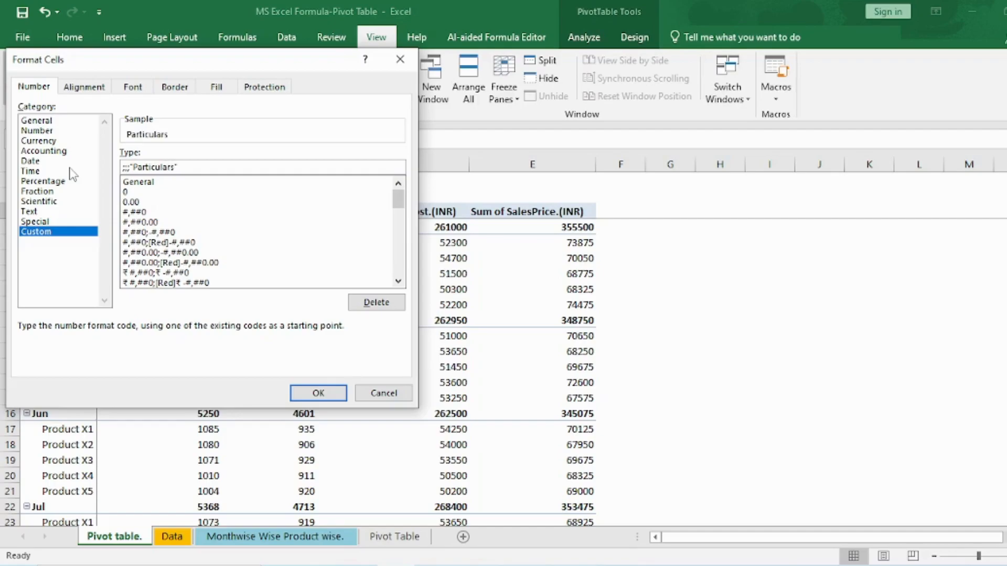
key("Return")
- Apply the custom number format ;;;"Sales Nos" to the Sum of SalesNos. heading in C3
key("Right")
key("Right")
key("Right")
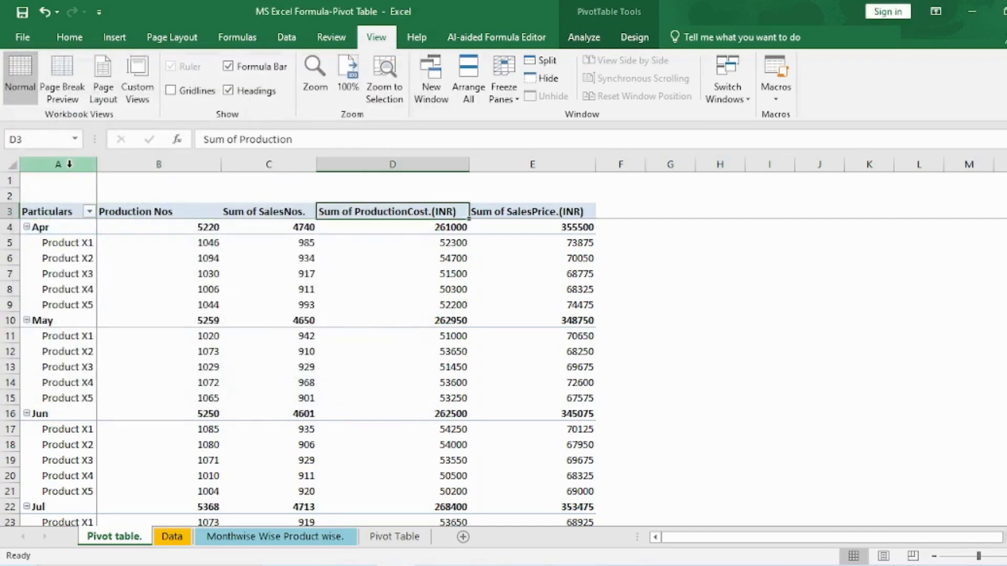
right_click(266, 212)
left_click(304, 240)
left_click(113, 223)
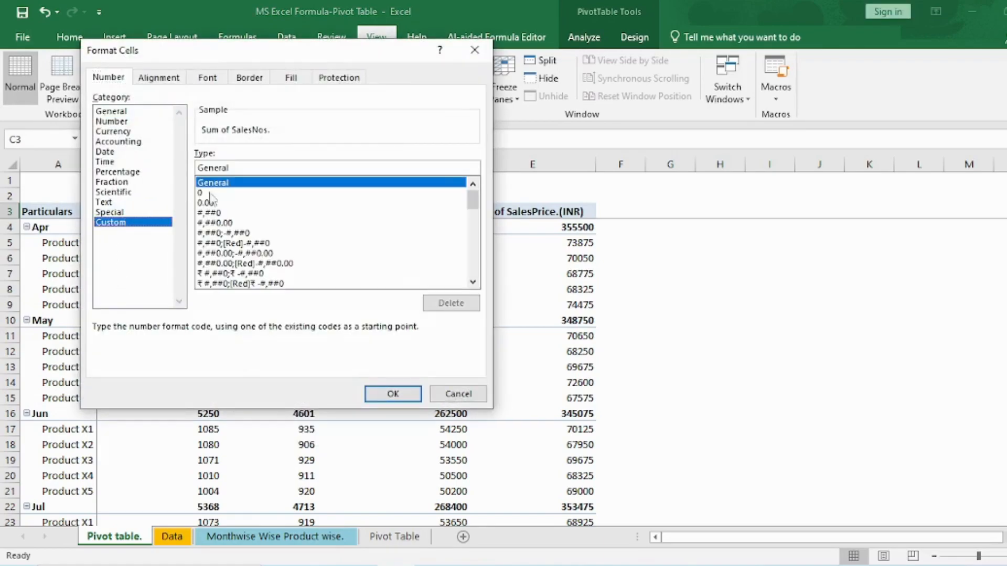
left_click(245, 168)
key("BackSpace")
key("BackSpace")
key("BackSpace")
key("BackSpace")
key("BackSpace")
key("BackSpace")
key("BackSpace")
type(";;;")
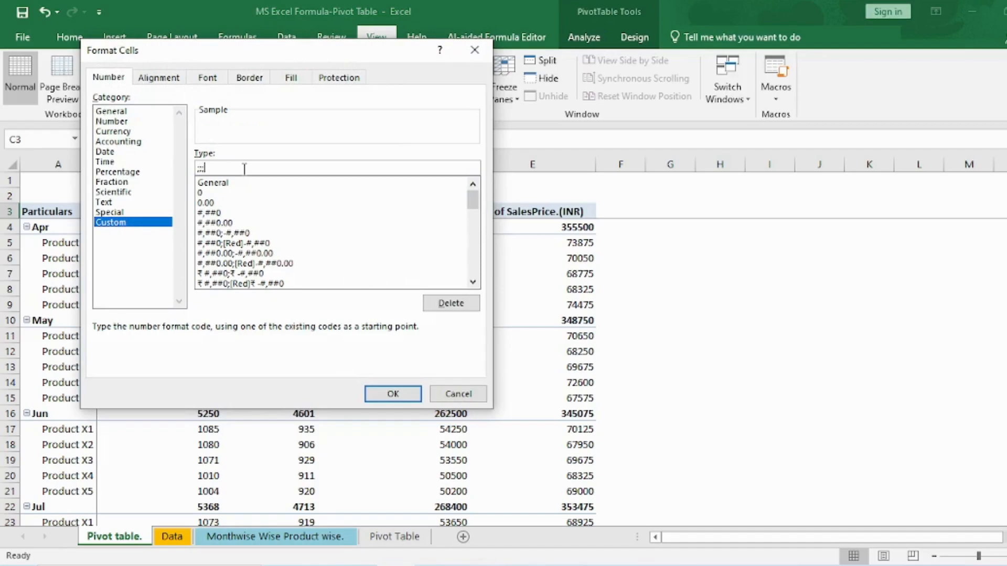
type("\"Sales Nos\"")
key("Return")
- Try to shorten the Sum of ProductionCost.(INR) heading in D3 to Production, then cancel the edit
left_click(399, 208)
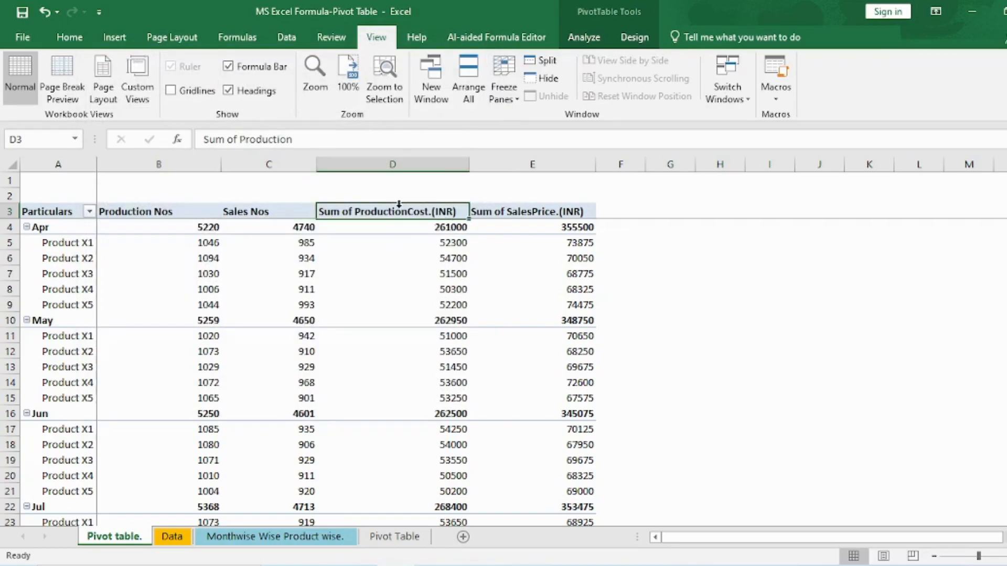
left_click_drag(240, 141, 332, 154)
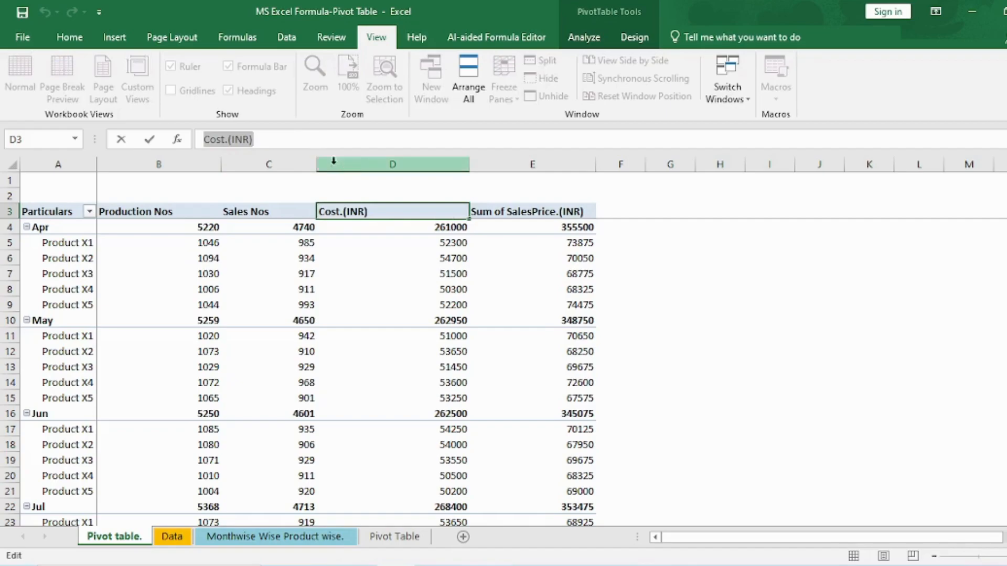
left_click(370, 211)
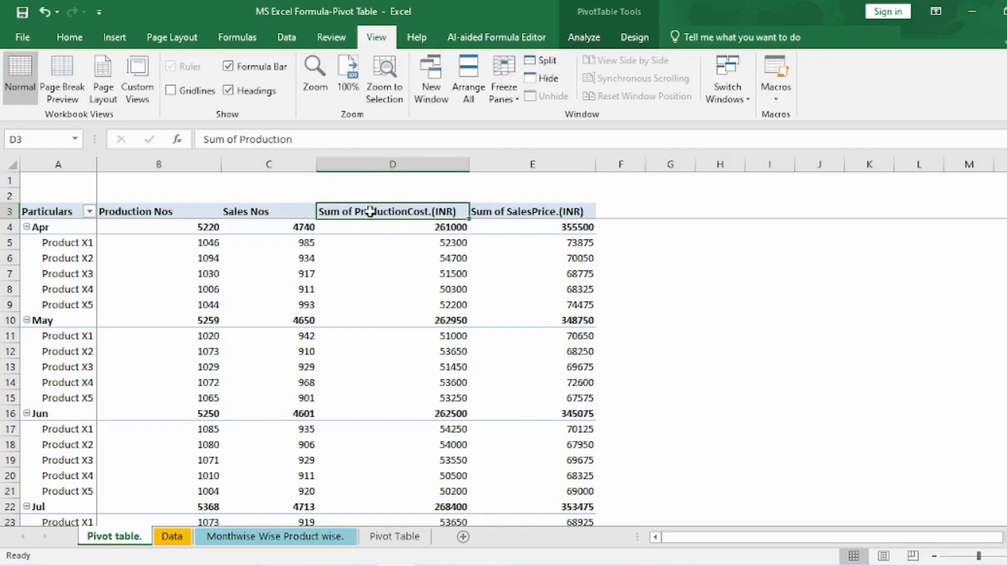
left_click(238, 139)
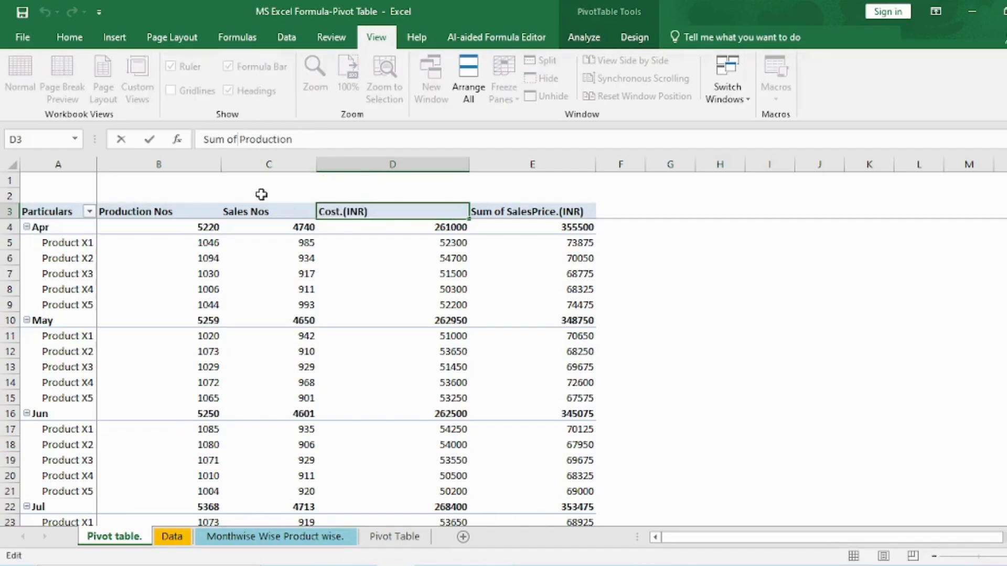
key("BackSpace")
key("BackSpace")
key("BackSpace")
key("BackSpace")
key("BackSpace")
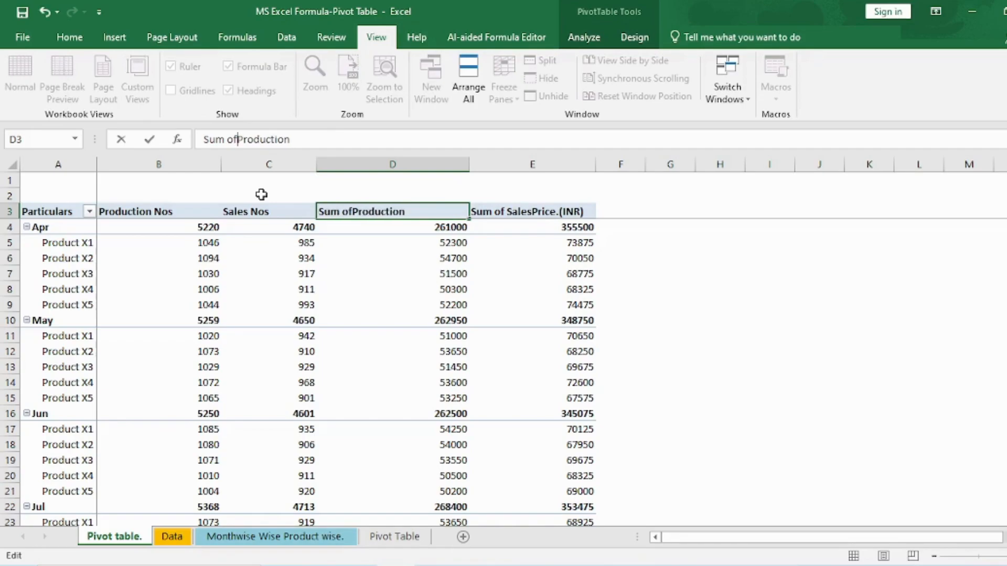
key("BackSpace")
key("BackSpace")
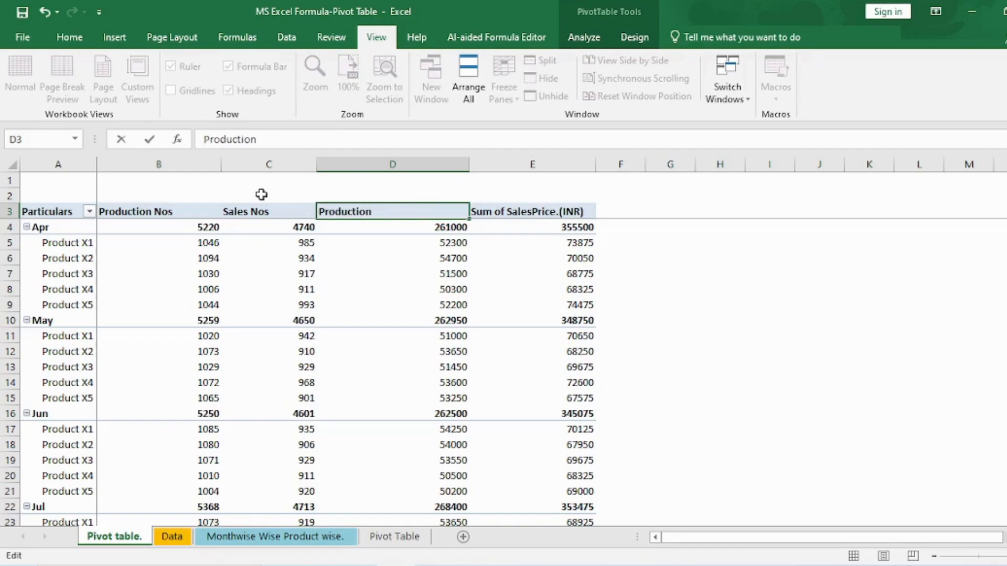
key("Return")
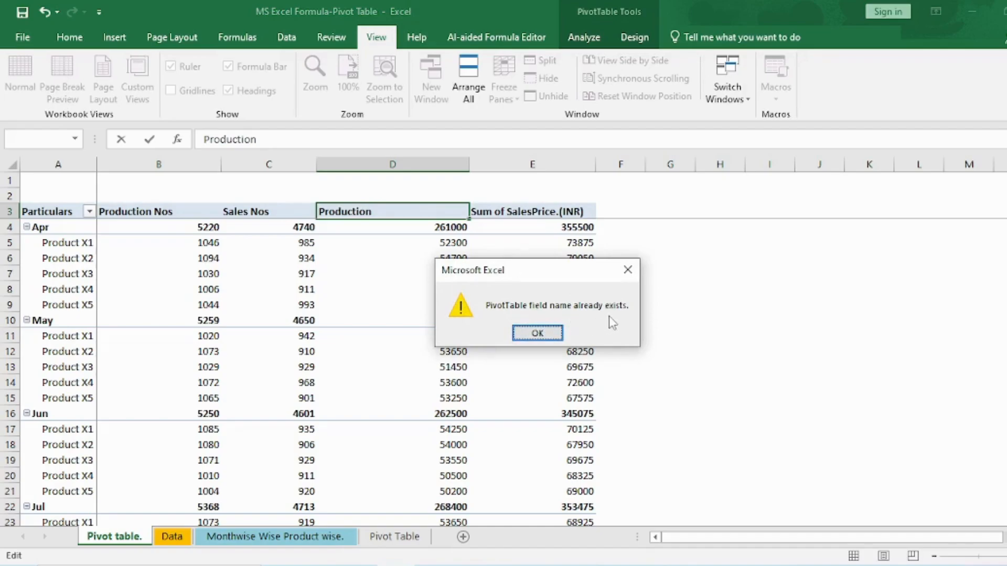
key("Return")
left_click_drag(205, 139, 334, 162)
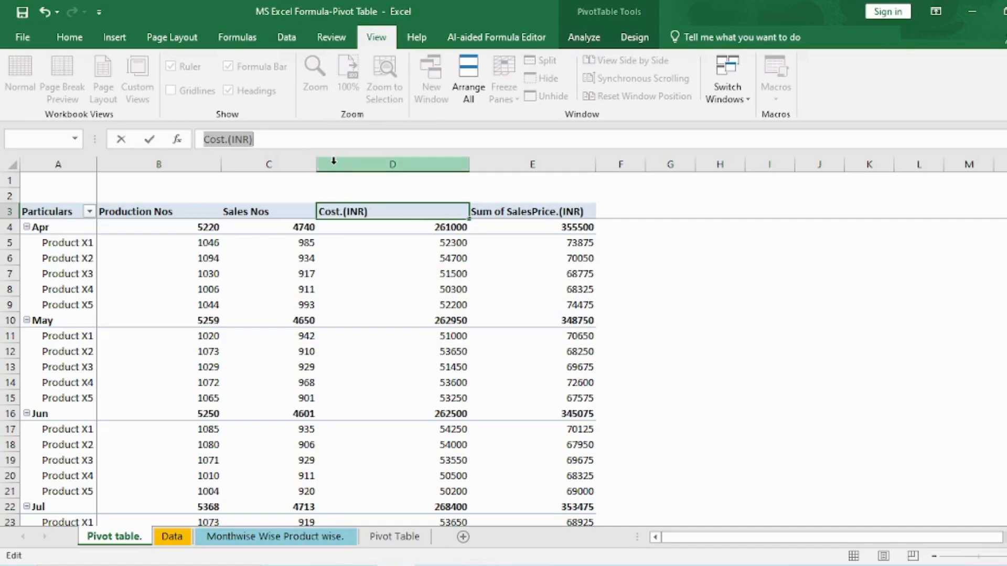
key("Escape")
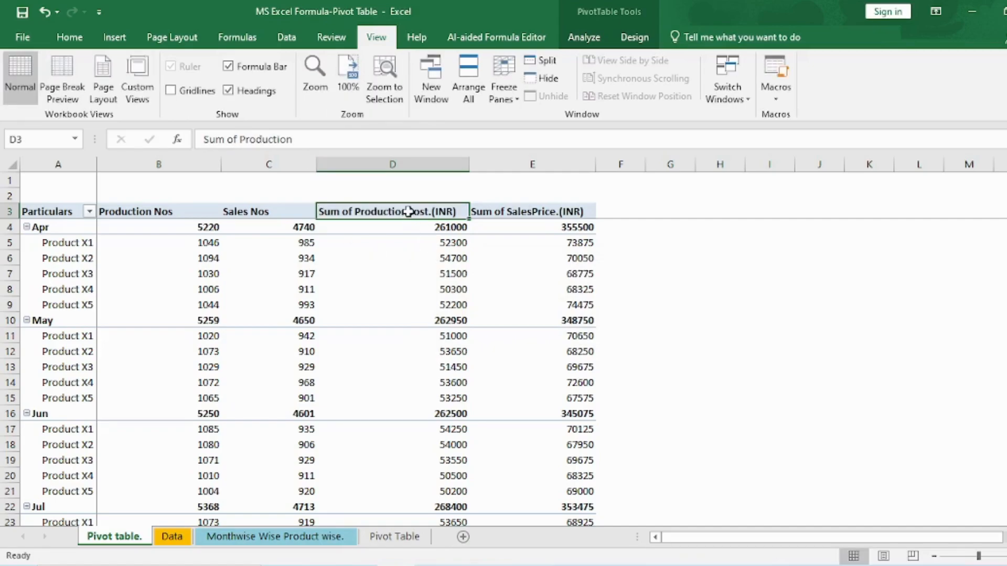
- Apply the custom number format ;;;"Production Cost.(INR)" to the Sum of ProductionCost.(INR) heading in D3
right_click(409, 212)
left_click(438, 245)
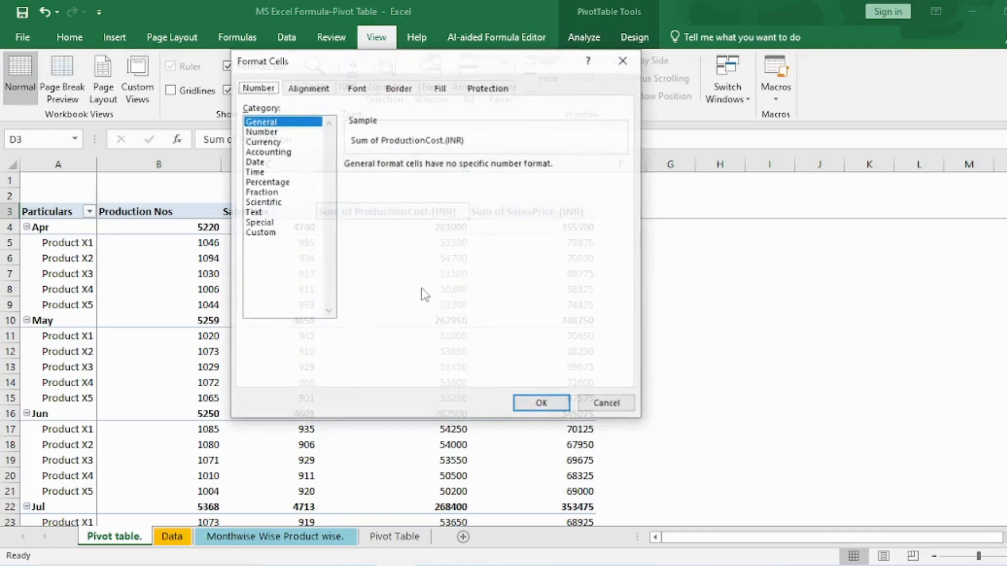
left_click(284, 232)
left_click(407, 178)
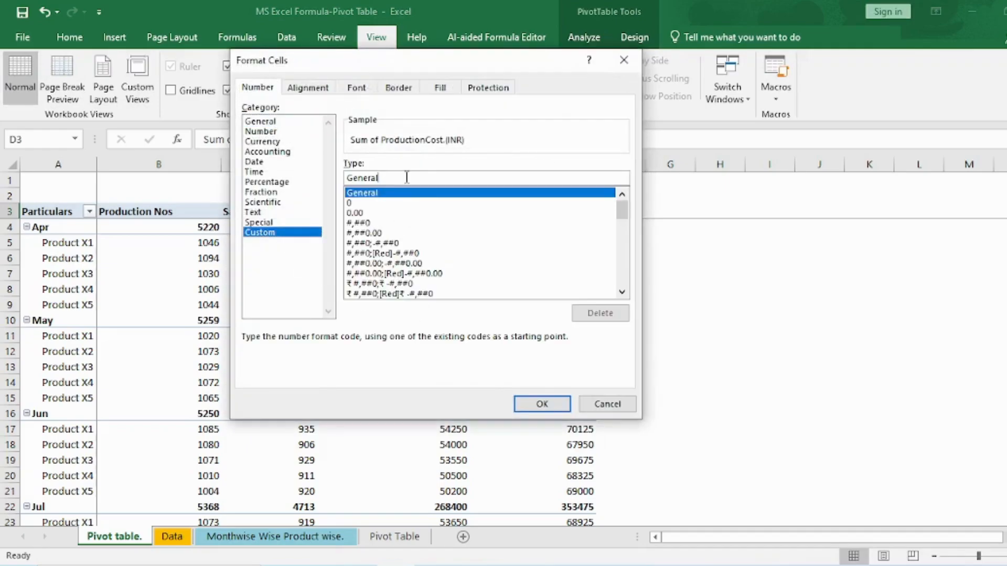
key("BackSpace")
key("BackSpace")
key("BackSpace")
key("BackSpace")
key("BackSpace")
key("BackSpace")
key("BackSpace")
type(";;;\"")
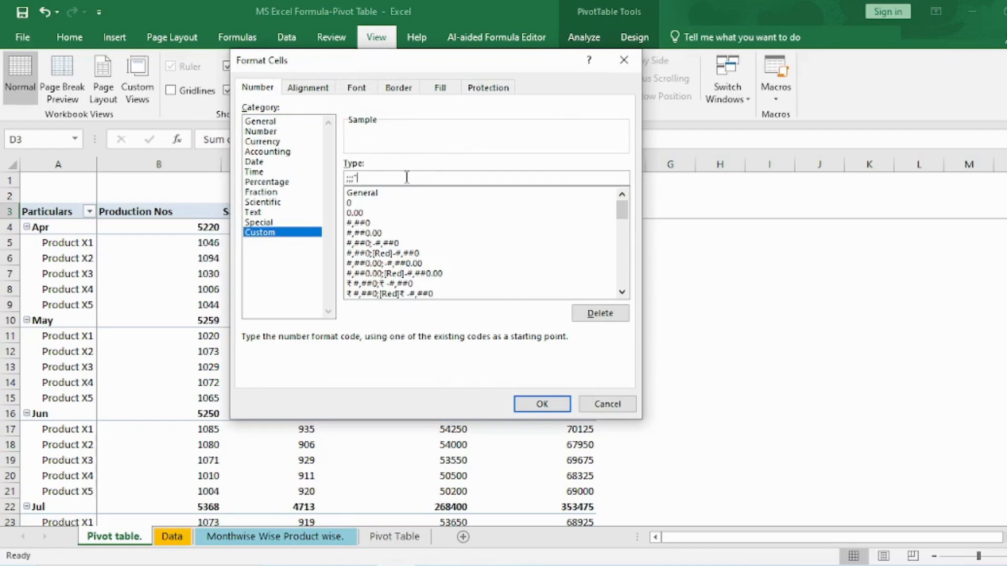
type("Production Cost.(INR)")
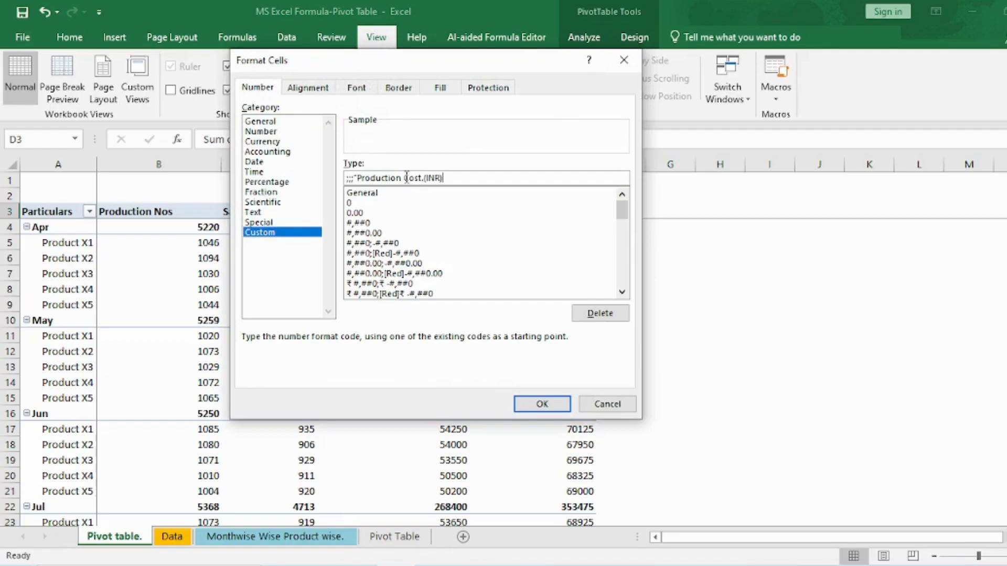
type("\"")
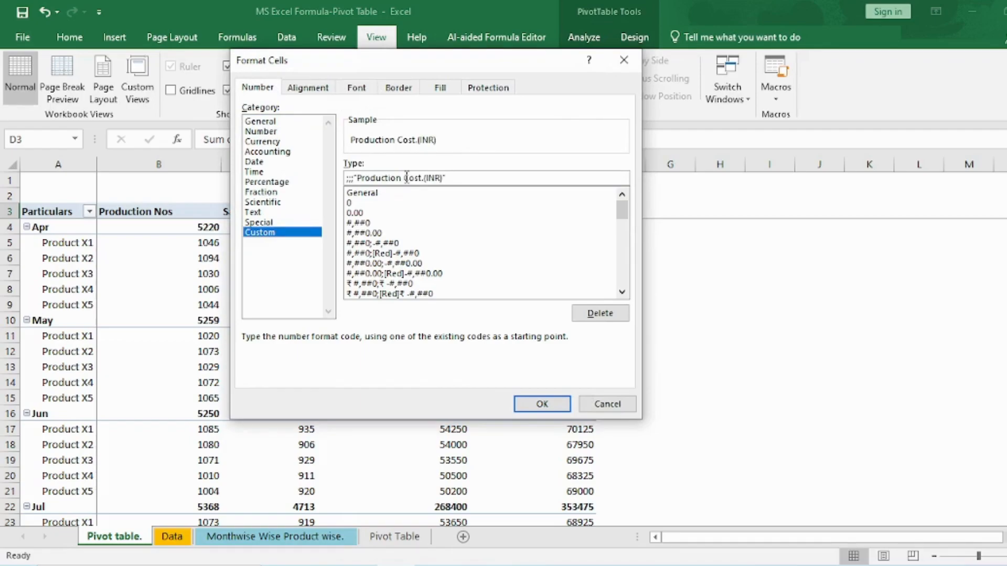
key("Return")
key("Up")
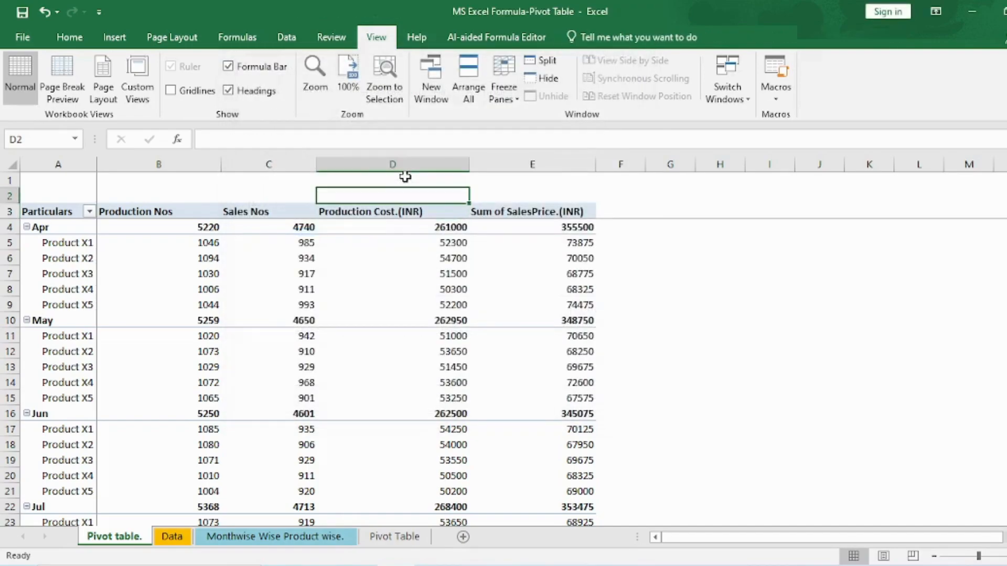
key("Down")
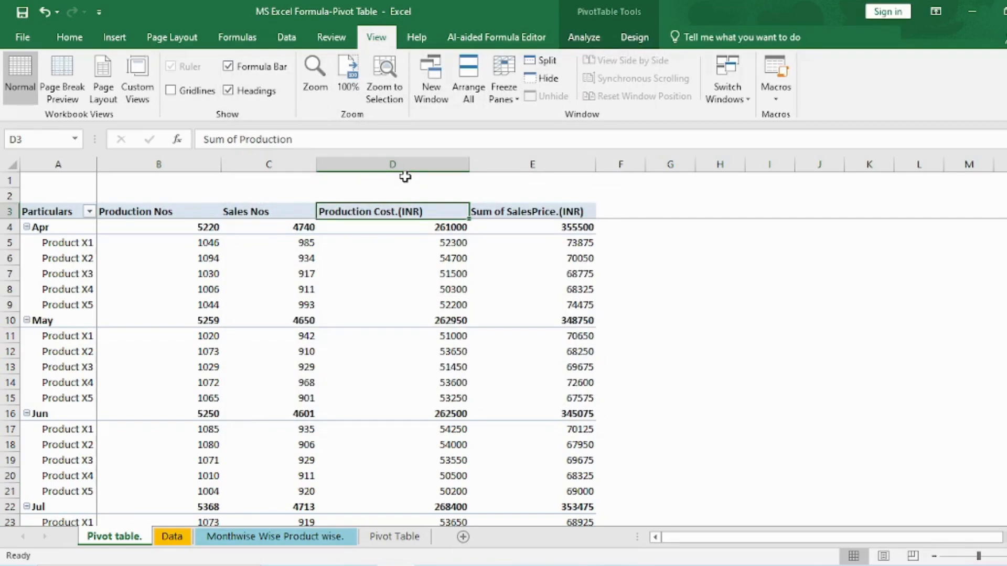
- Try to apply the custom number format ;;;"Sales Prices(INR)." to the Sum of SalesPrice.(INR) field from E3
key("Right")
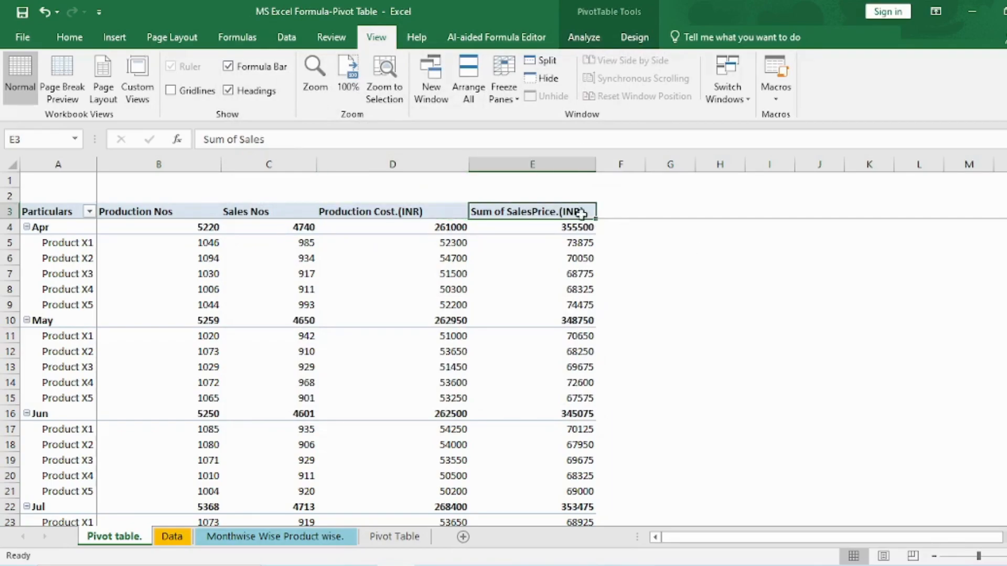
right_click(559, 212)
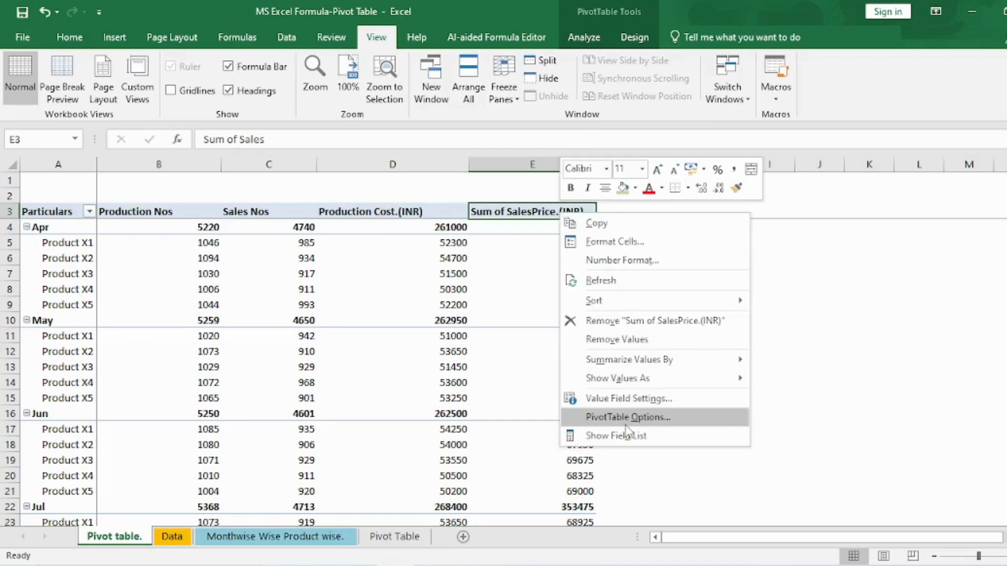
left_click(581, 257)
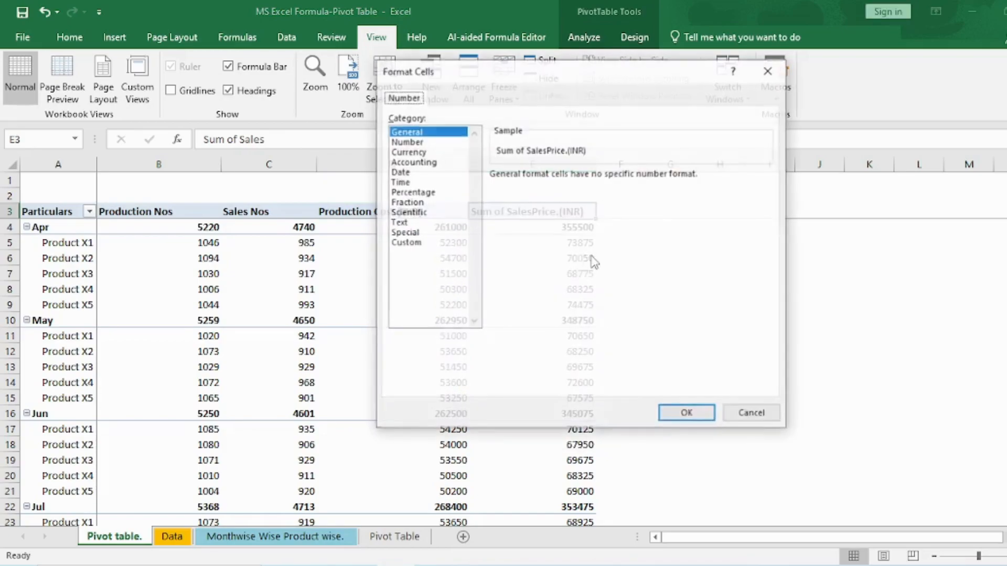
left_click(438, 243)
left_click(547, 191)
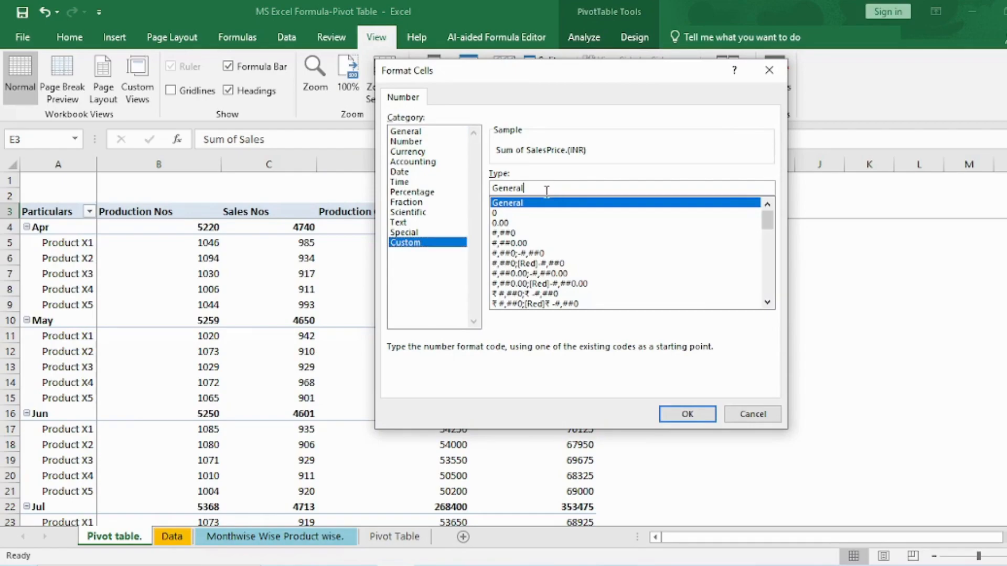
key("BackSpace")
key("BackSpace")
key("BackSpace")
key("BackSpace")
key("BackSpace")
key("BackSpace")
key("BackSpace")
type(";;;\"Sales ")
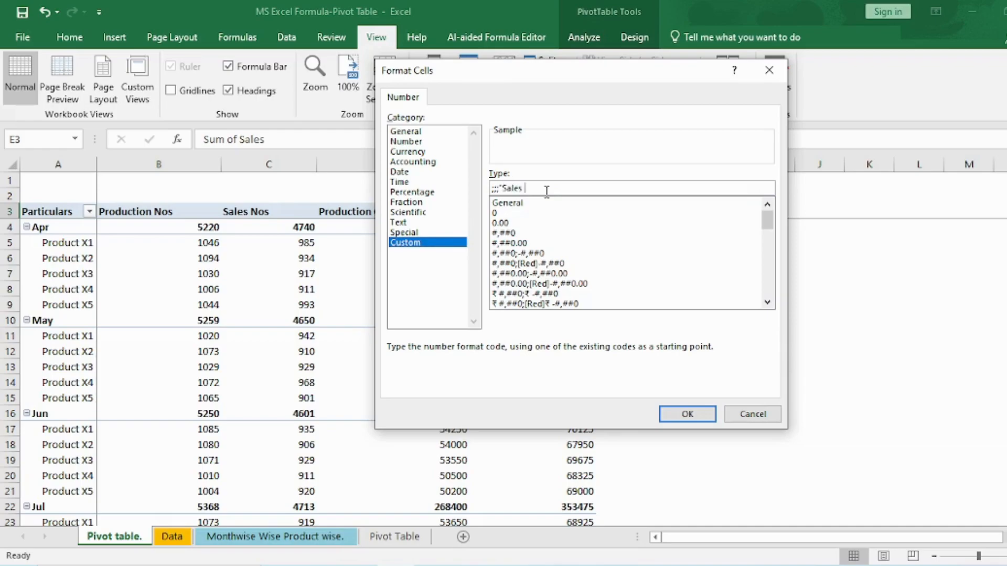
type("Price\"")
type("(INR")
type("\"")
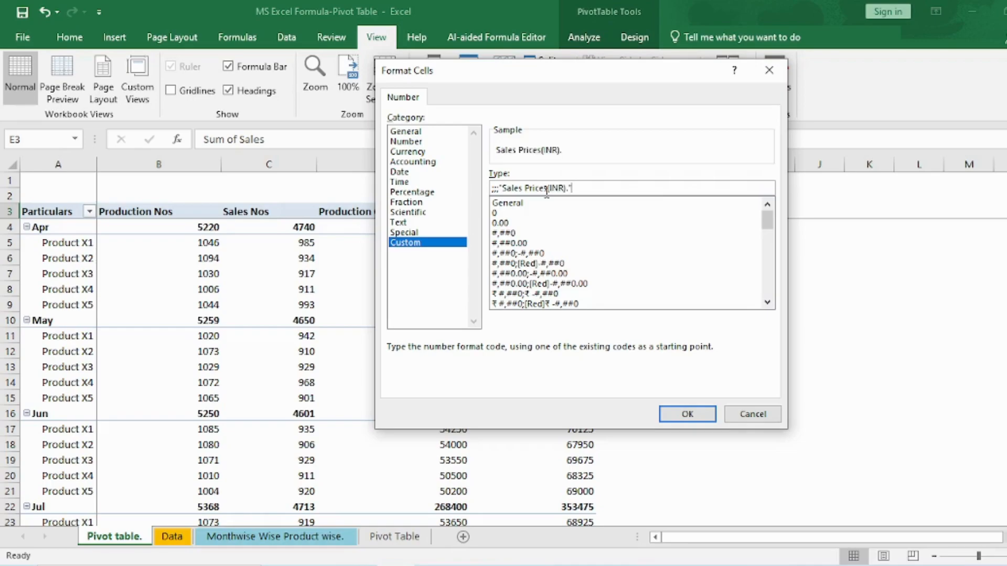
key("Return")
key("Return")
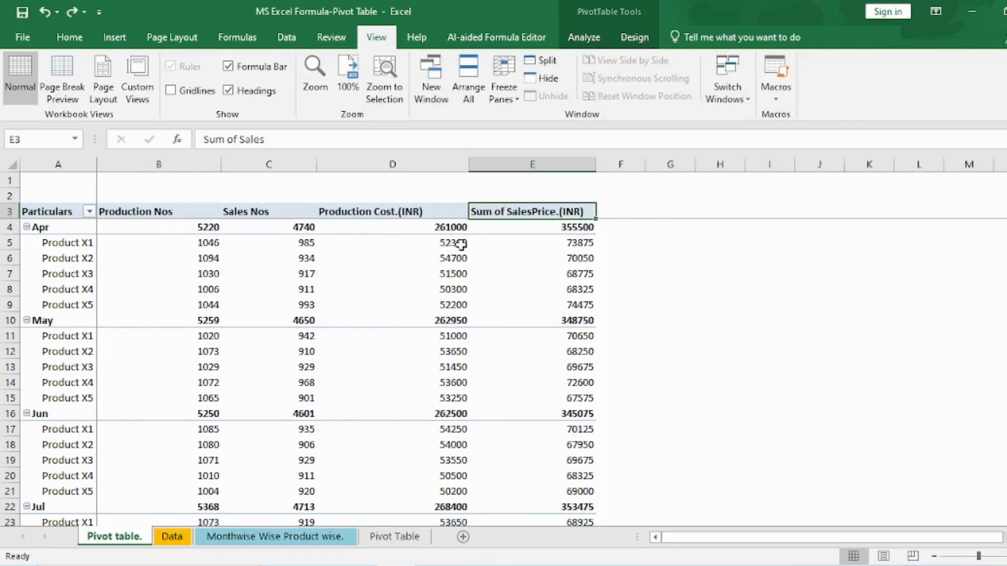
- Apply the custom cell format ;;;"Sales Price(INR)" to the Sum of SalesPrice.(INR) heading in E3
right_click(575, 212)
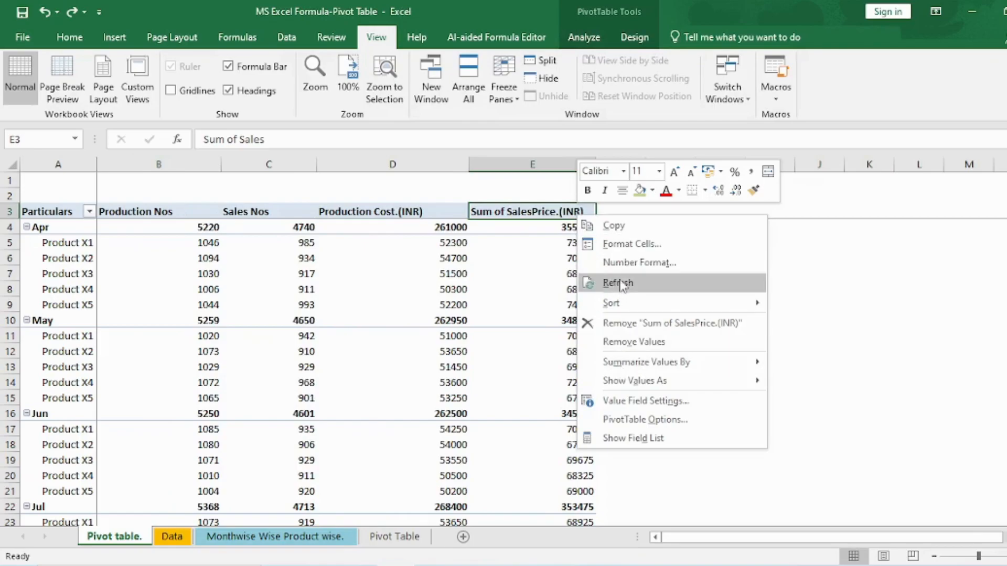
left_click(624, 244)
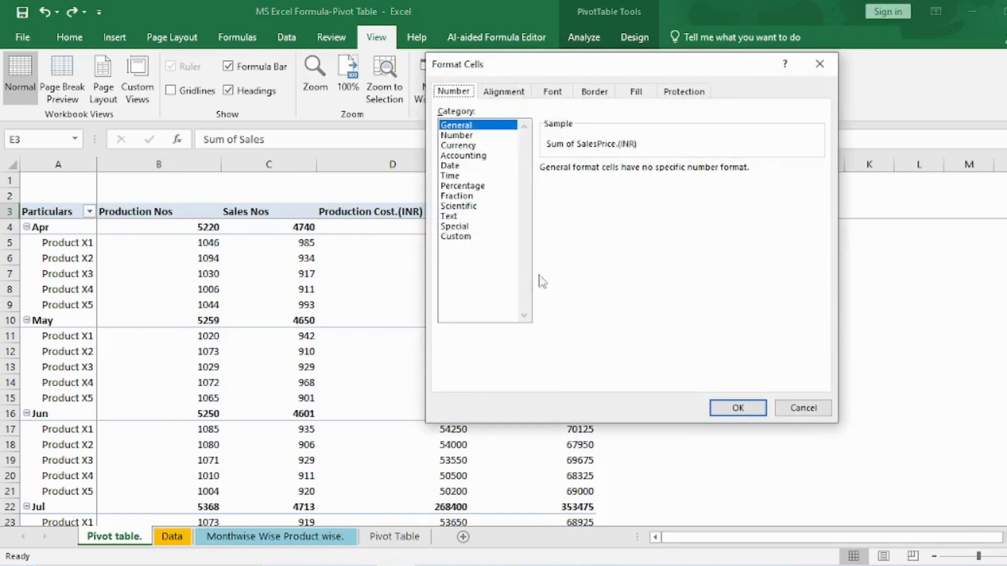
left_click(479, 237)
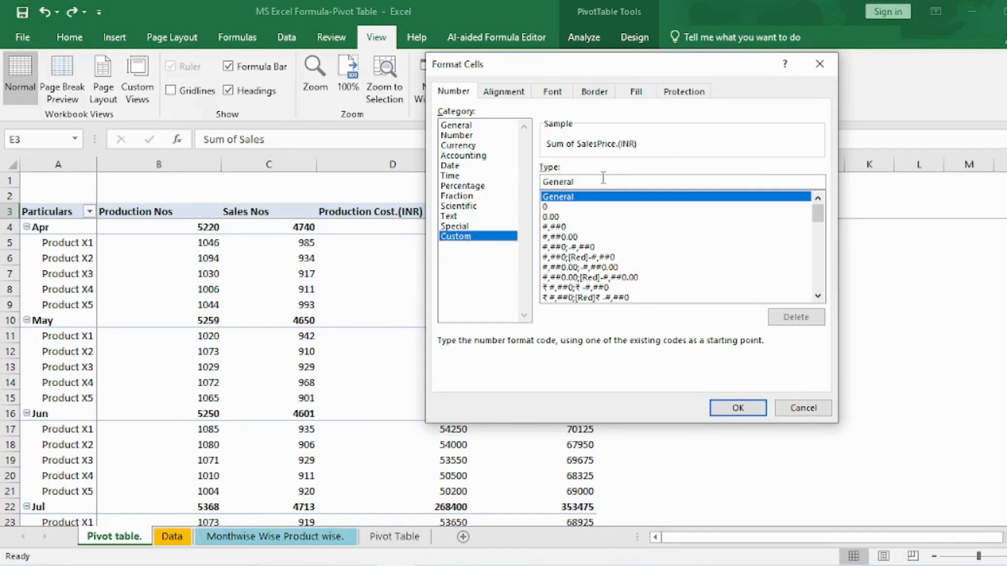
double_click(603, 179)
key("BackSpace")
type(";;;")
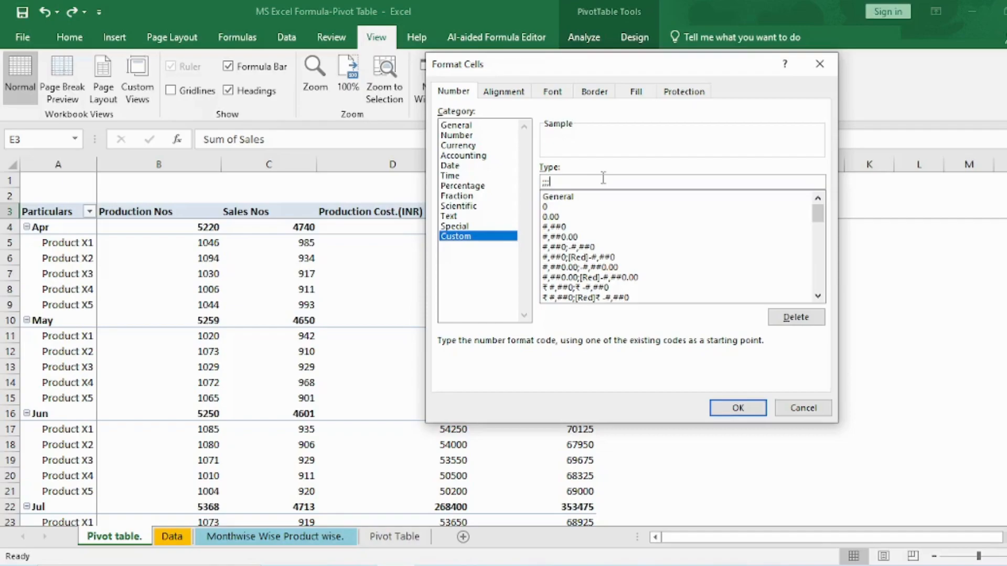
type("\"Sales Price(INR")
type("\"")
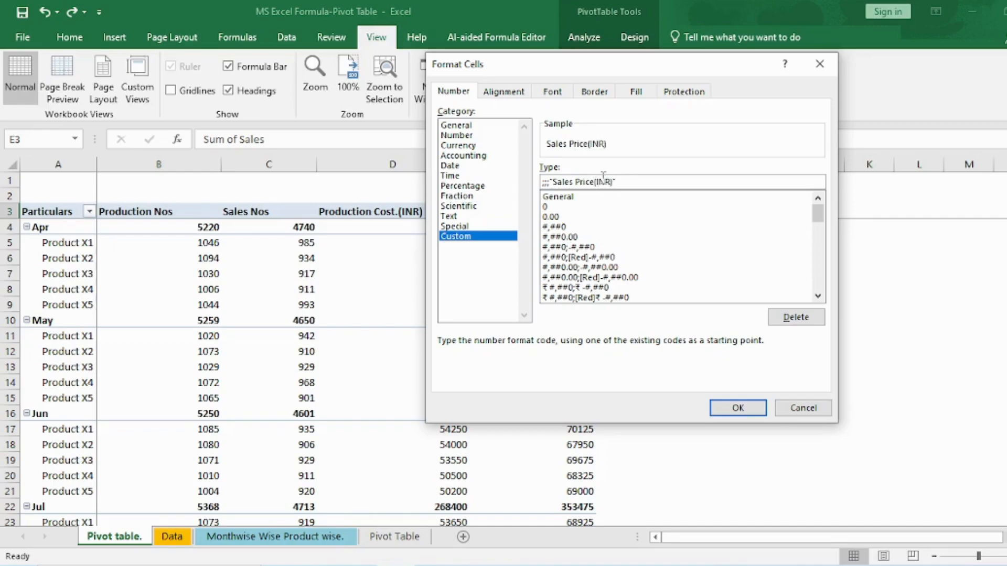
key("Return")
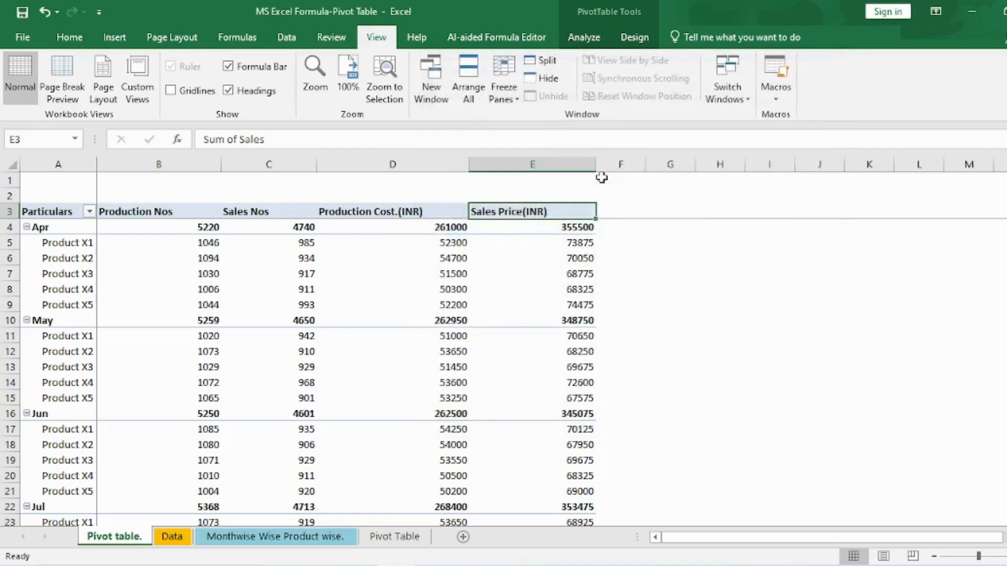
key("Left")
key("Left")
key("Left")
key("Left")
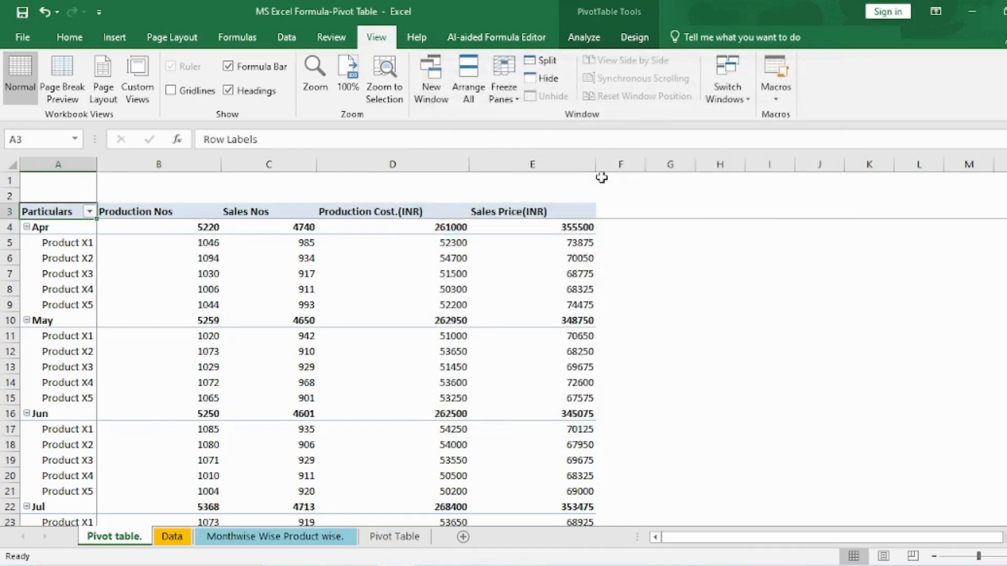
key("Right")
key("Right")
key("Left")
key("Left")
key("Down")
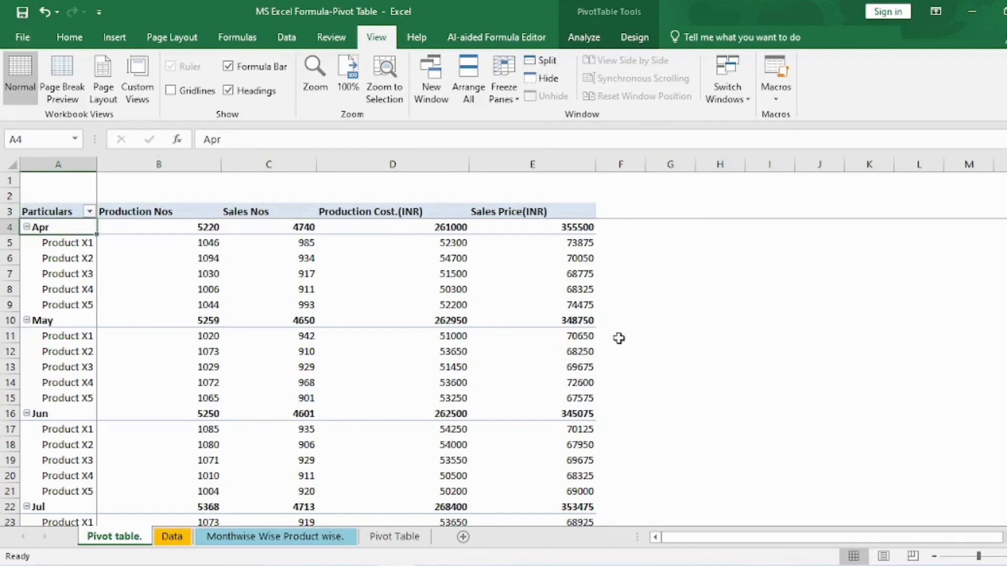
left_click(710, 279)
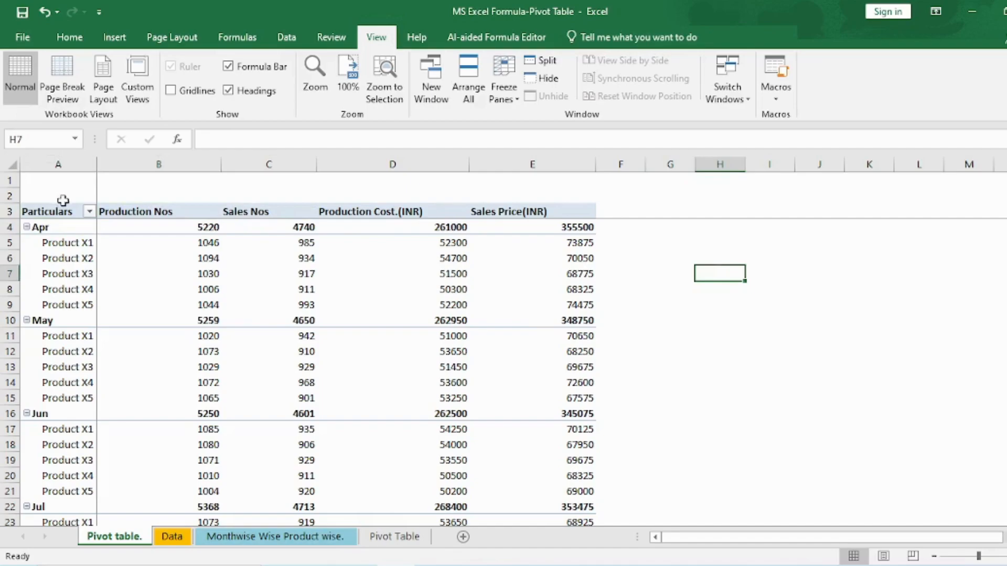
- Select all month labels in column A of the pivot table and give them a dark teal fill with a white font
left_click(64, 230)
left_click(53, 312)
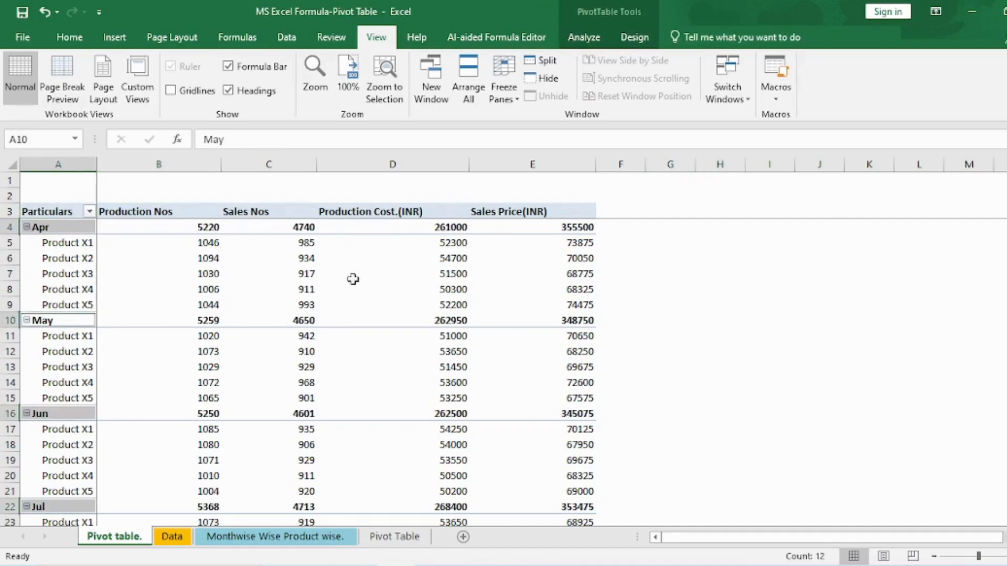
left_click(682, 271)
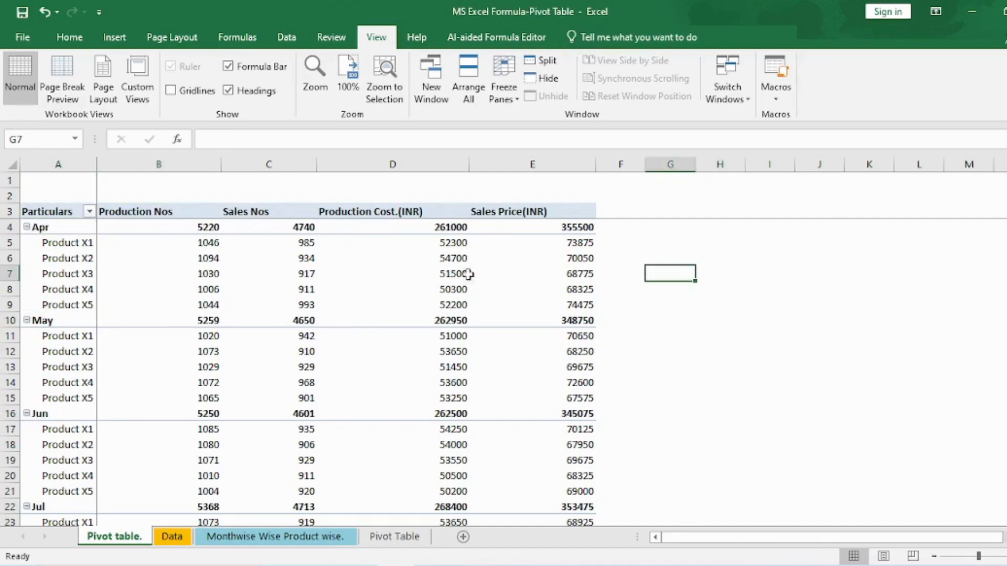
left_click(71, 227)
left_click(53, 321)
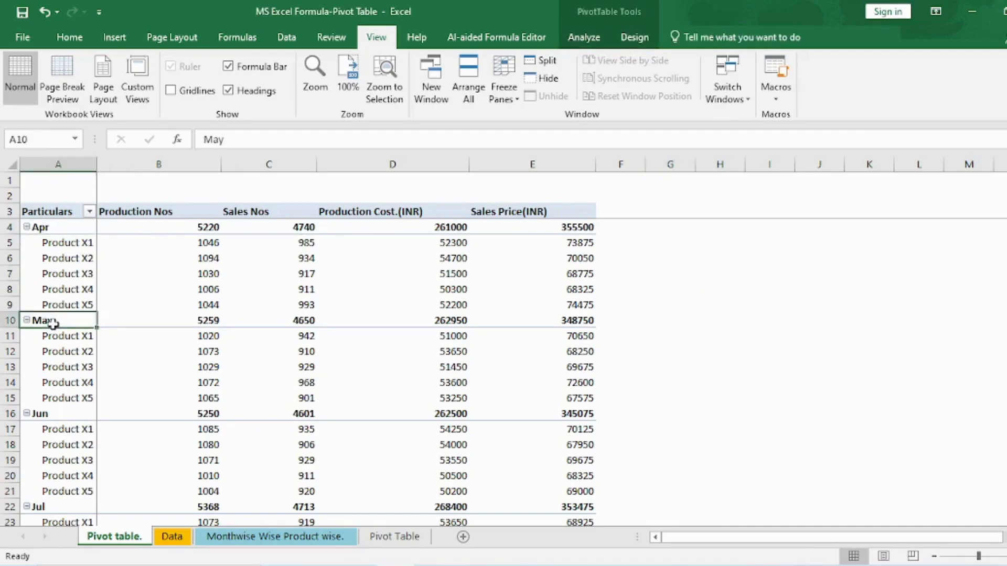
left_click(68, 221)
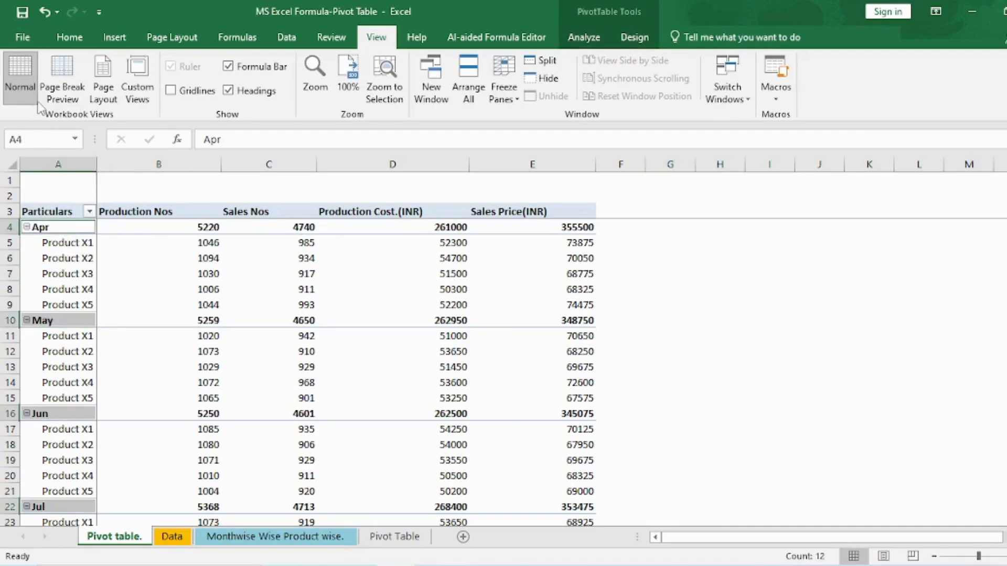
left_click(68, 38)
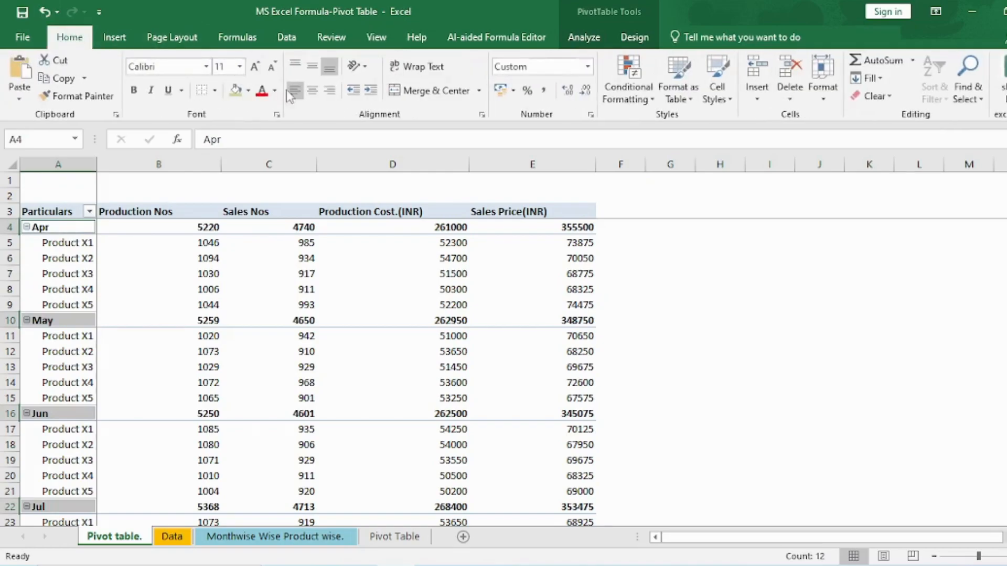
left_click(248, 91)
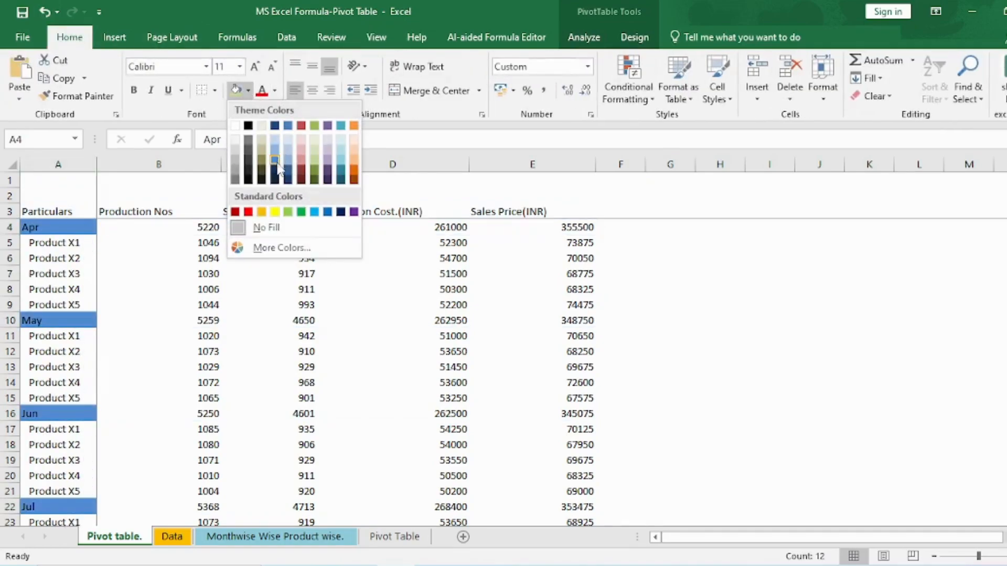
left_click(341, 179)
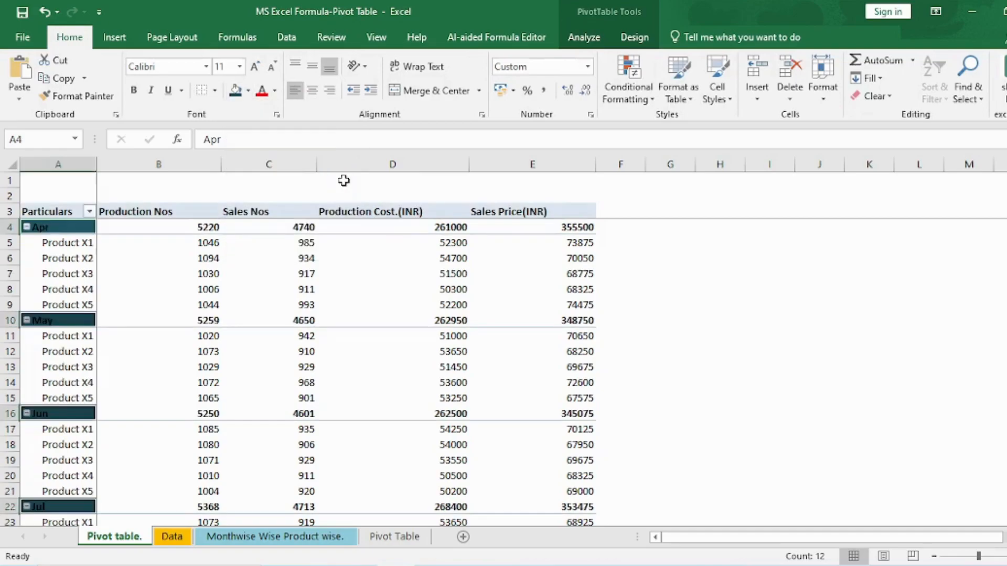
left_click(274, 90)
left_click(263, 145)
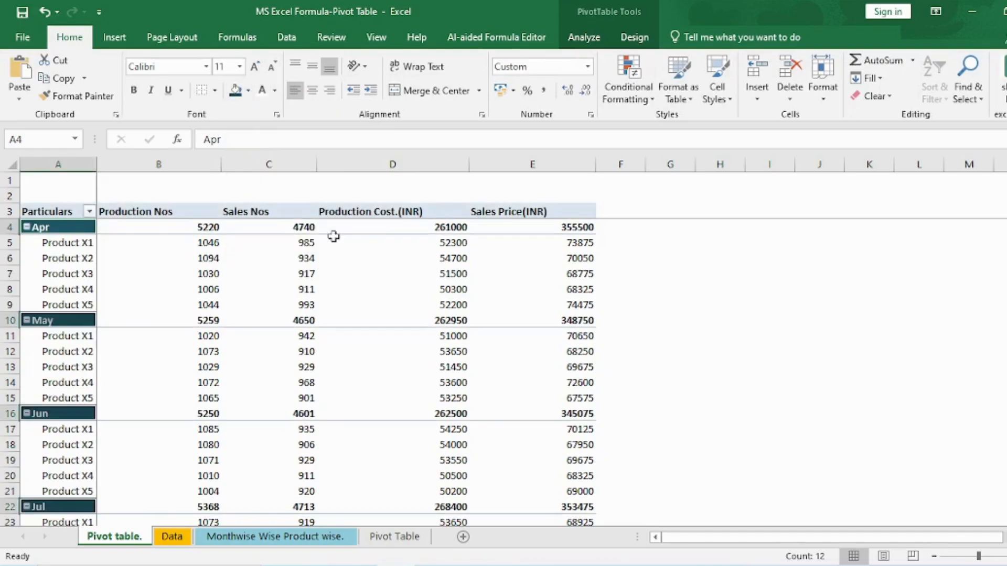
left_click(670, 281)
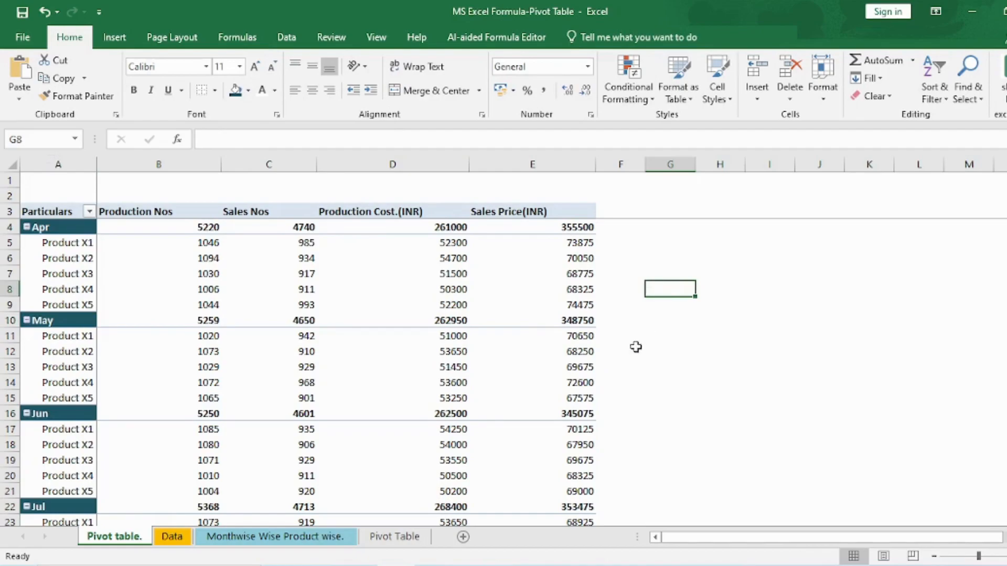
key("Right")
key("Right")
key("Up")
key("Up")
key("Up")
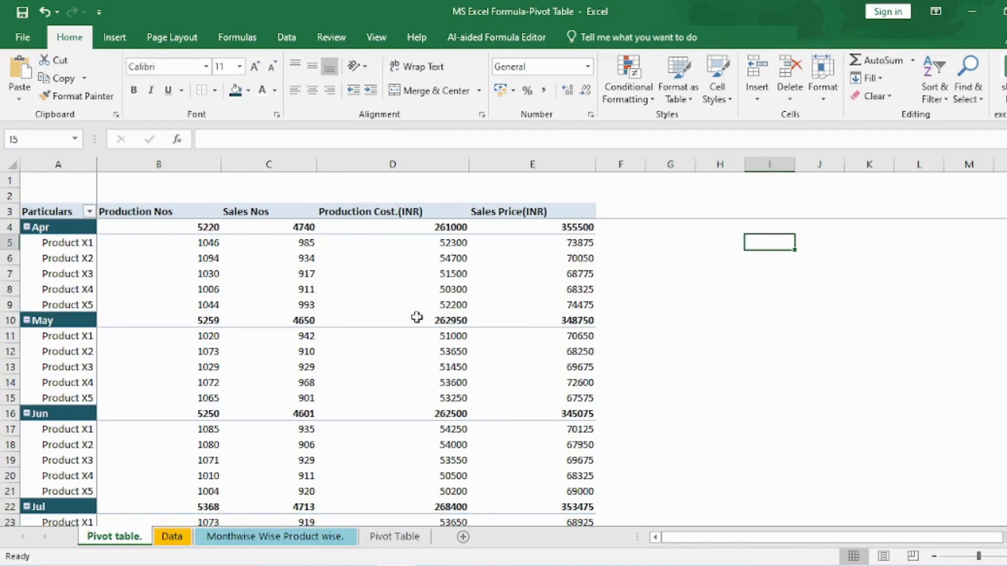
- Format columns B to E of the pivot table with comma-separated thousands and no decimal places
scroll(171, 337, "down", 4)
scroll(170, 356, "down", 15)
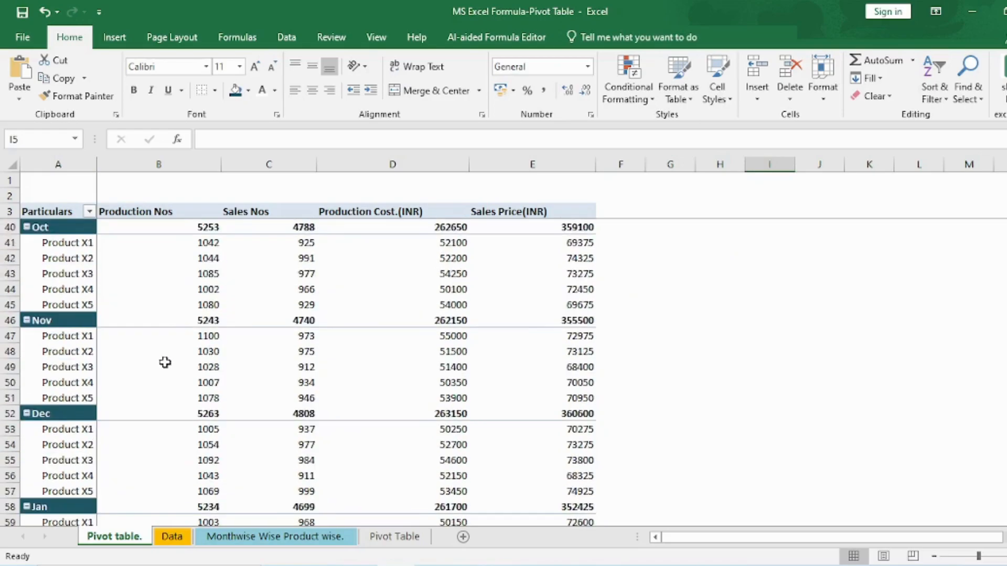
scroll(157, 376, "down", 4)
scroll(160, 367, "up", 2)
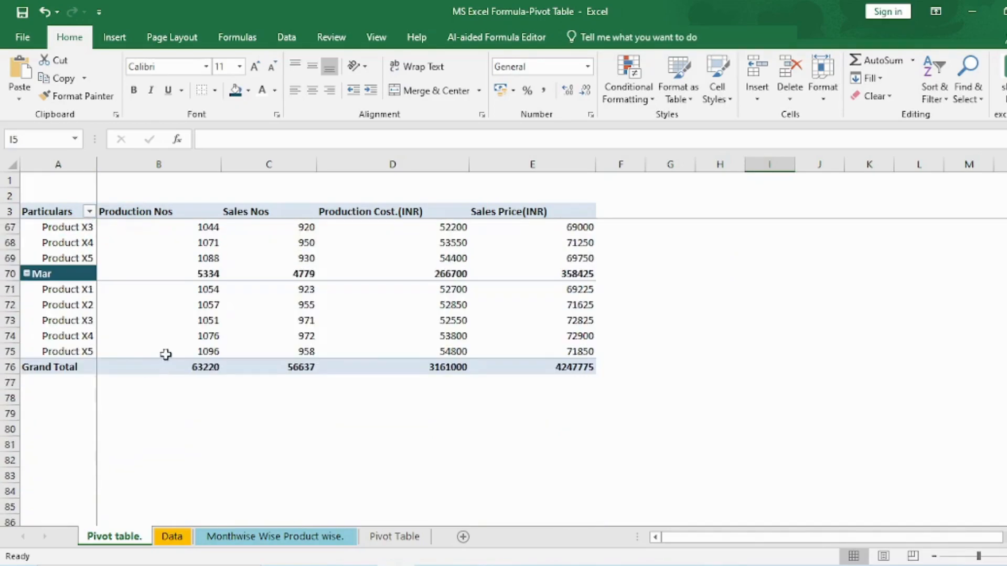
left_click(183, 383)
left_click_drag(151, 157, 588, 165)
left_click(543, 90)
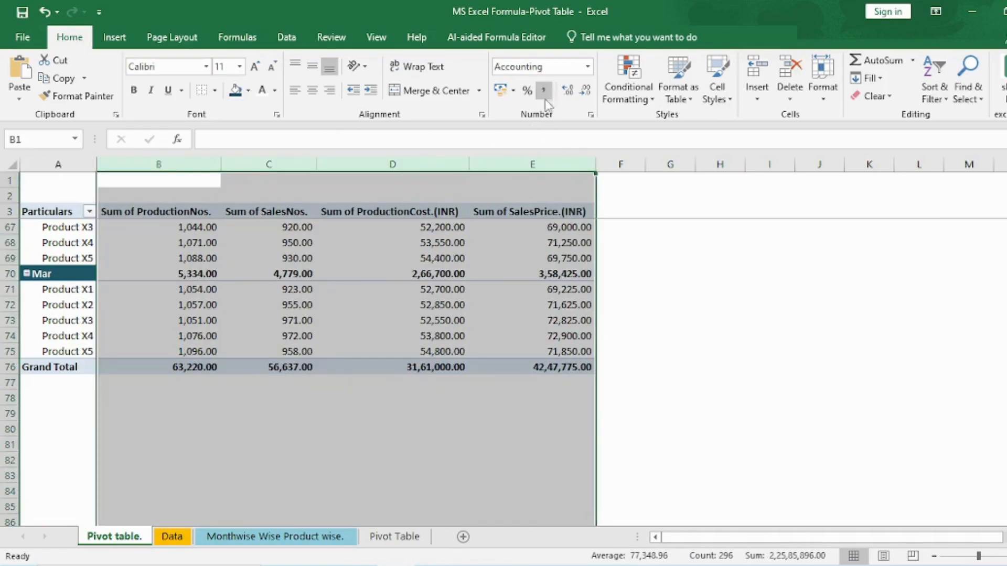
left_click(585, 90)
left_click(585, 90)
left_click(218, 394)
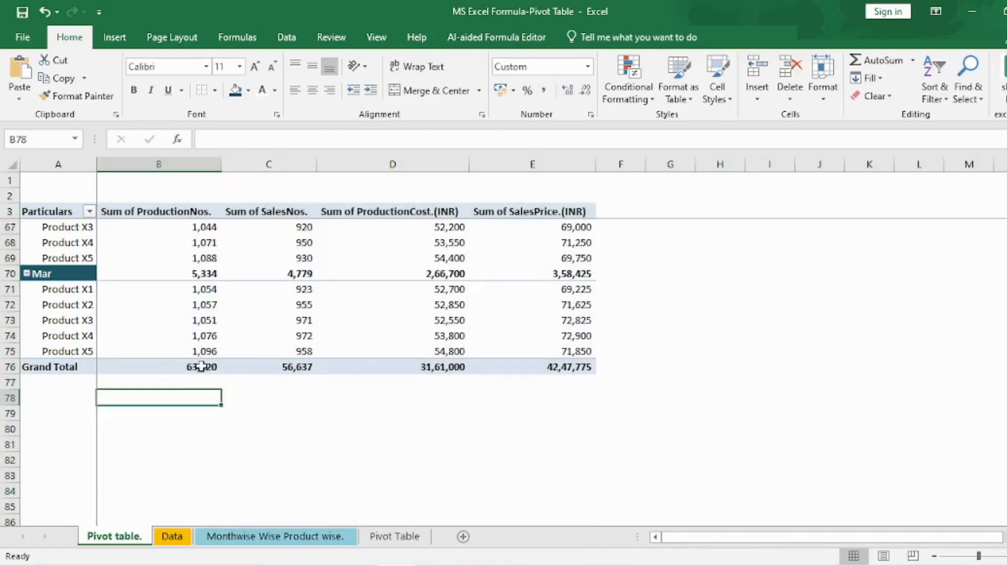
- On the Data sheet, total the Production Nos. column in E64 with =SUM(E4:E63) to check the pivot's grand total
left_click(201, 367)
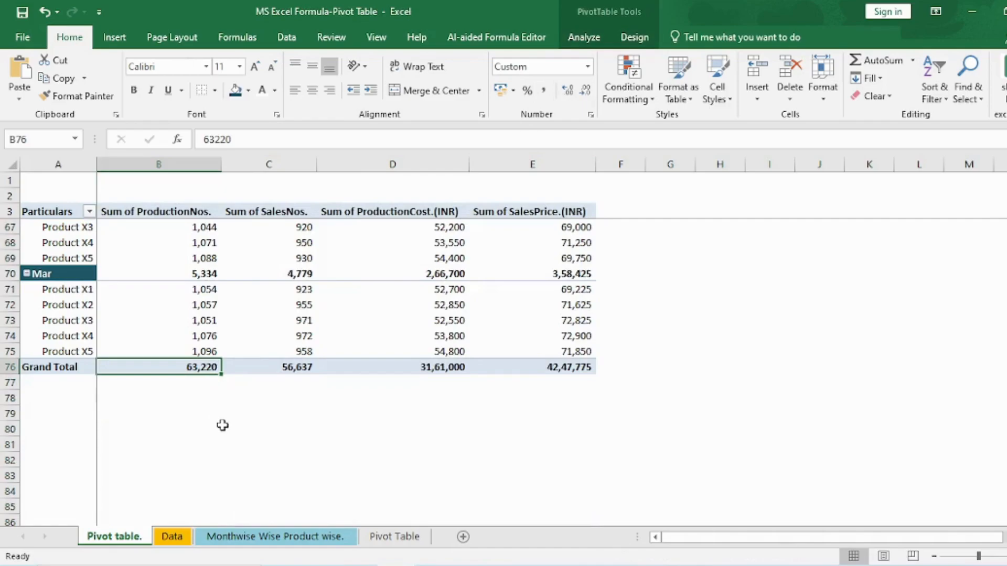
left_click(171, 536)
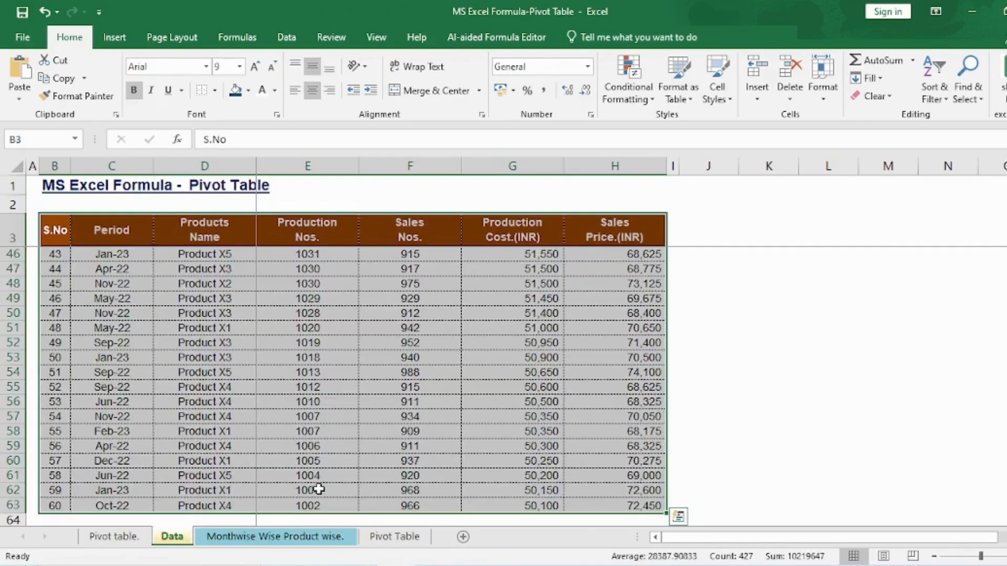
left_click(319, 489)
left_click(307, 520)
scroll(307, 520, "down", 1)
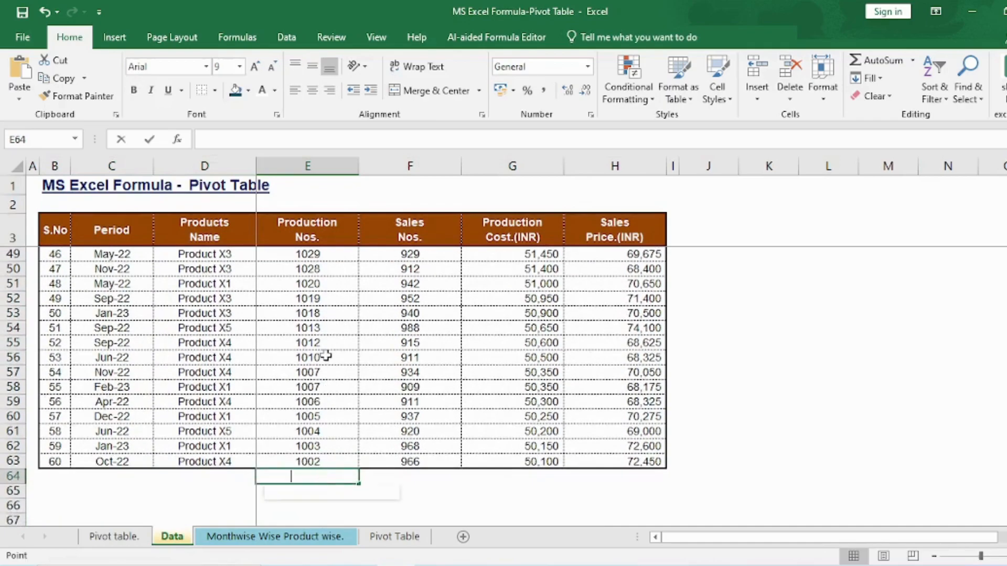
key("alt+equal")
key("ctrl+Return")
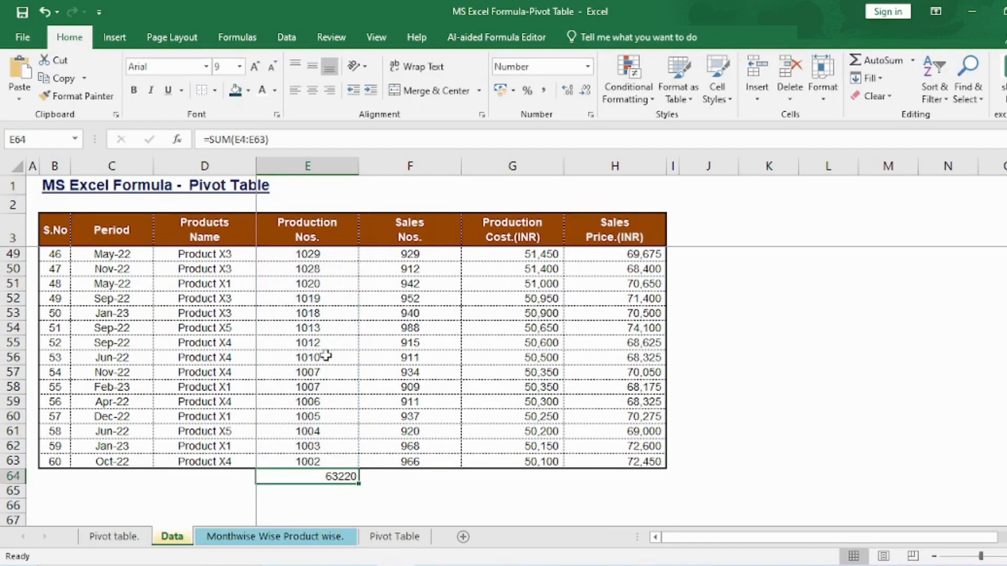
- Copy the SUM formula from E64 across to F64:H64 to total the sales and cost columns
key("ctrl+c")
key("shift+Right")
key("shift+Right")
key("shift+Right")
key("ctrl+v")
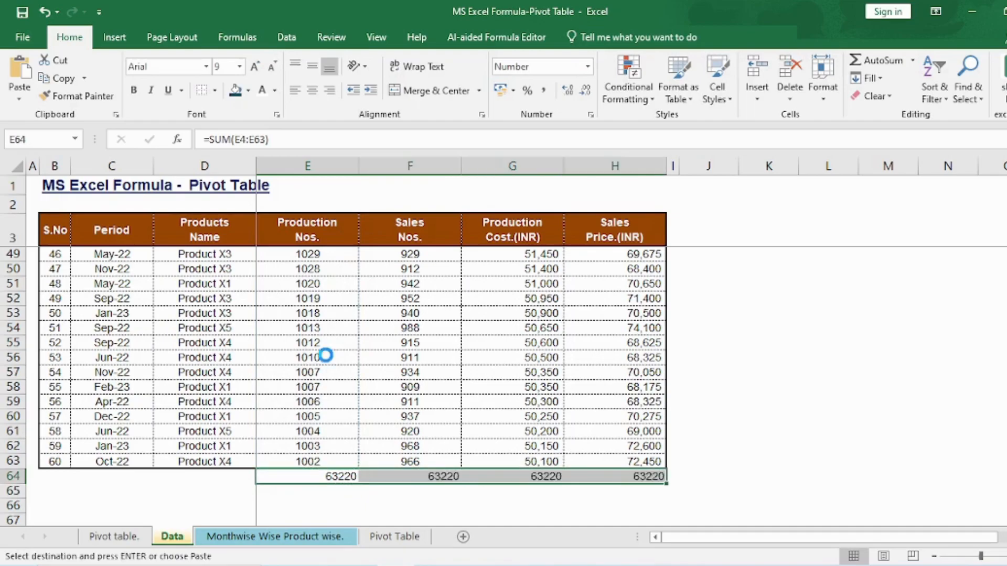
- Format the column totals in E64:H64 of the Data sheet with comma-separated thousands and no decimal places
key("Escape")
key("alt+h")
key("a")
key("n")
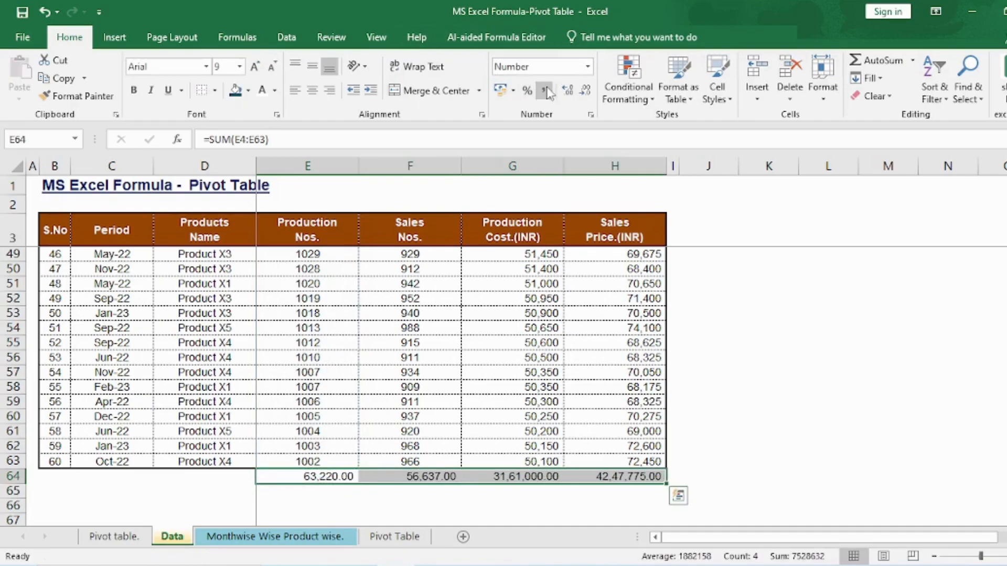
key("alt+h")
key("9")
key("alt+h")
key("9")
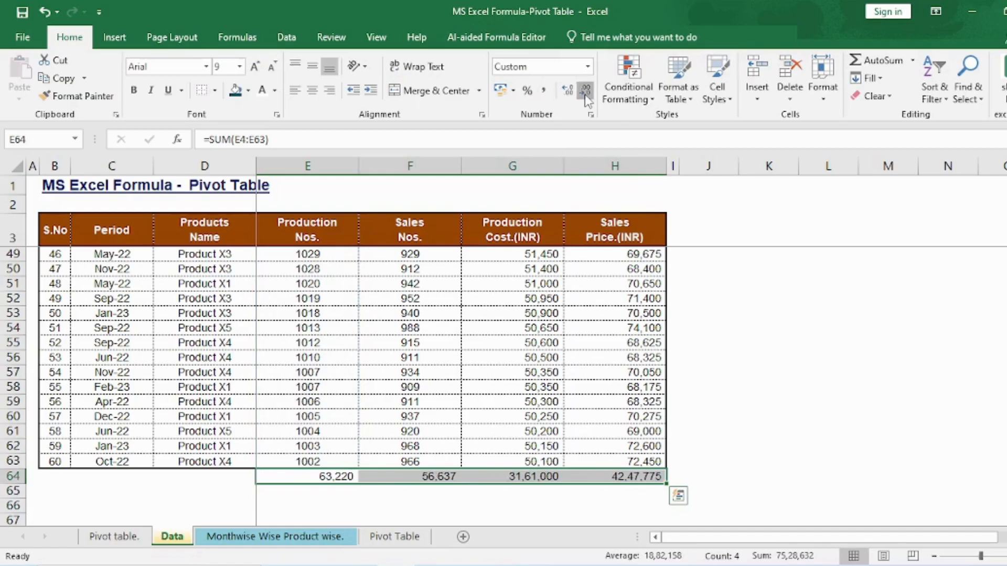
- In E65 of the Data sheet, reference the pivot table's grand total of Production Nos. in B76
left_click(347, 492)
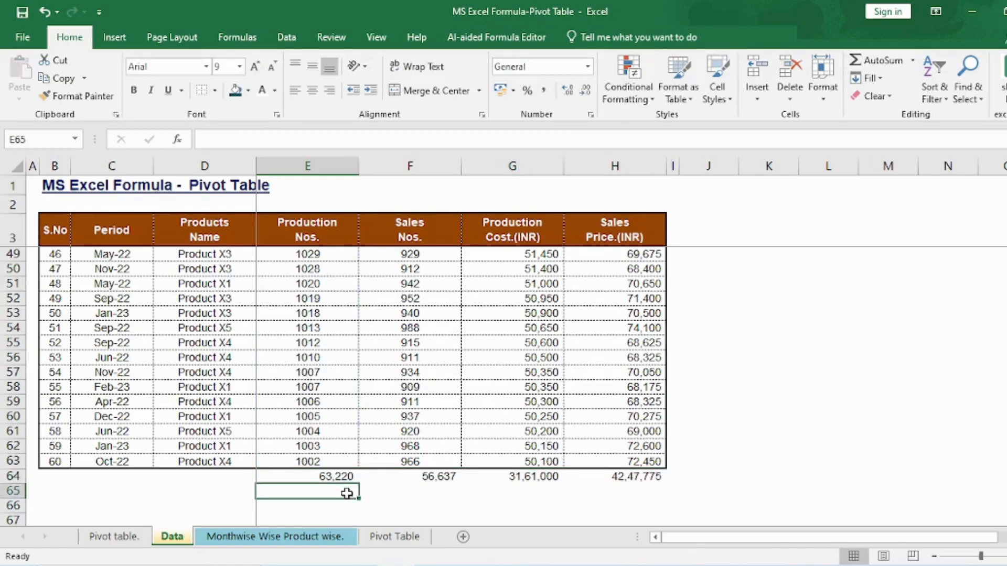
type("=")
left_click(114, 536)
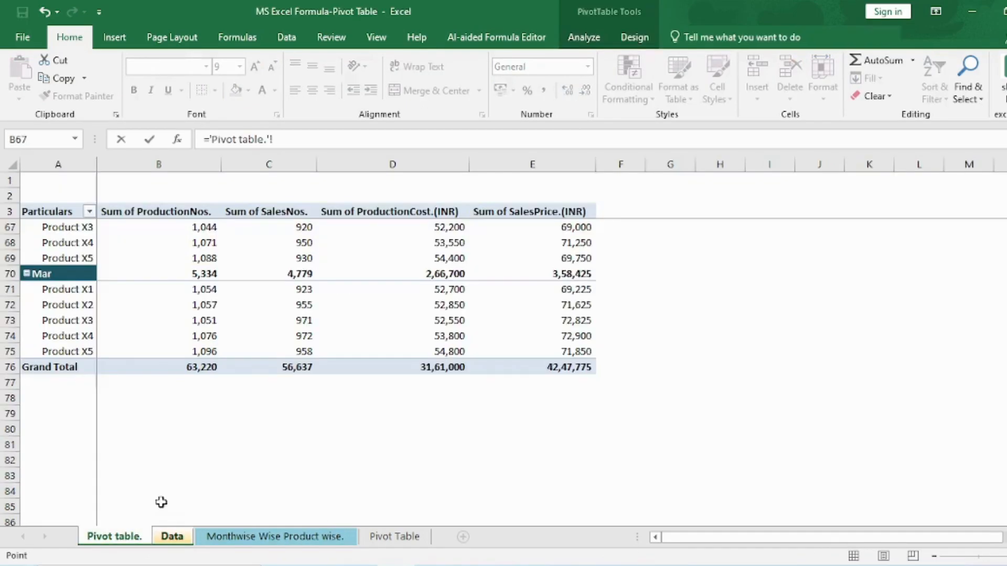
left_click(196, 365)
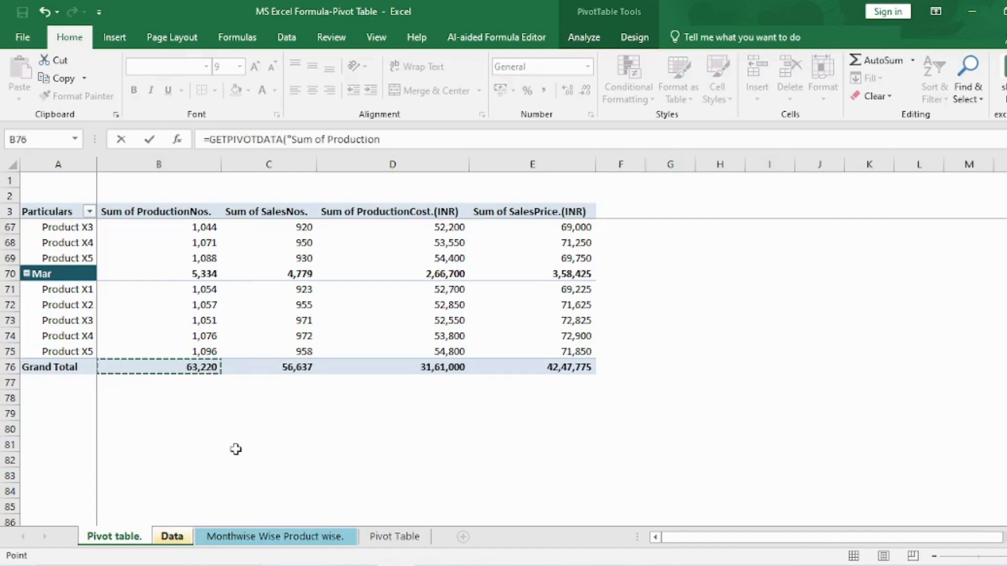
key("Return")
- In F65, reference the pivot table's grand total of Sales Nos. in C76
key("Up")
key("Right")
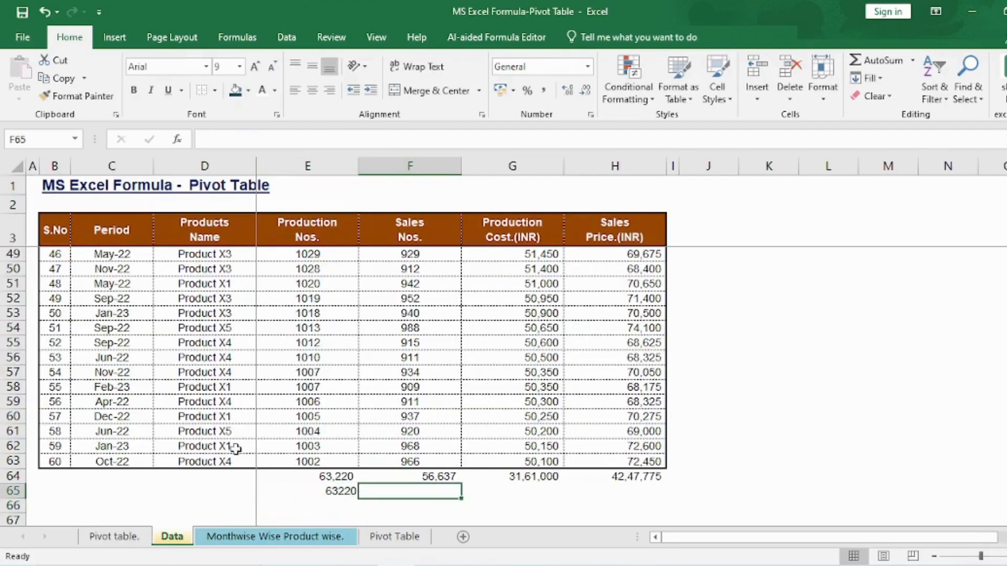
type("=")
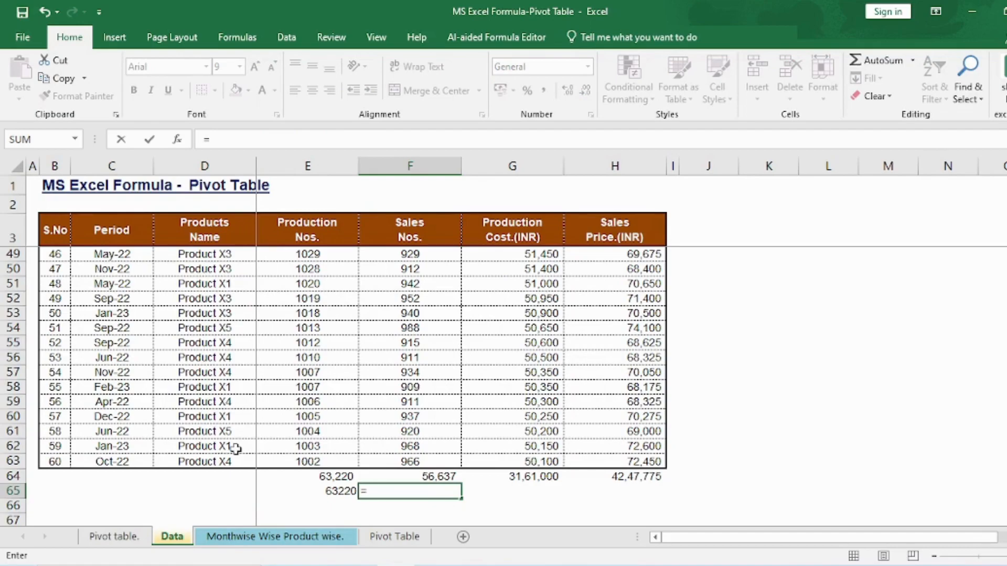
left_click(114, 536)
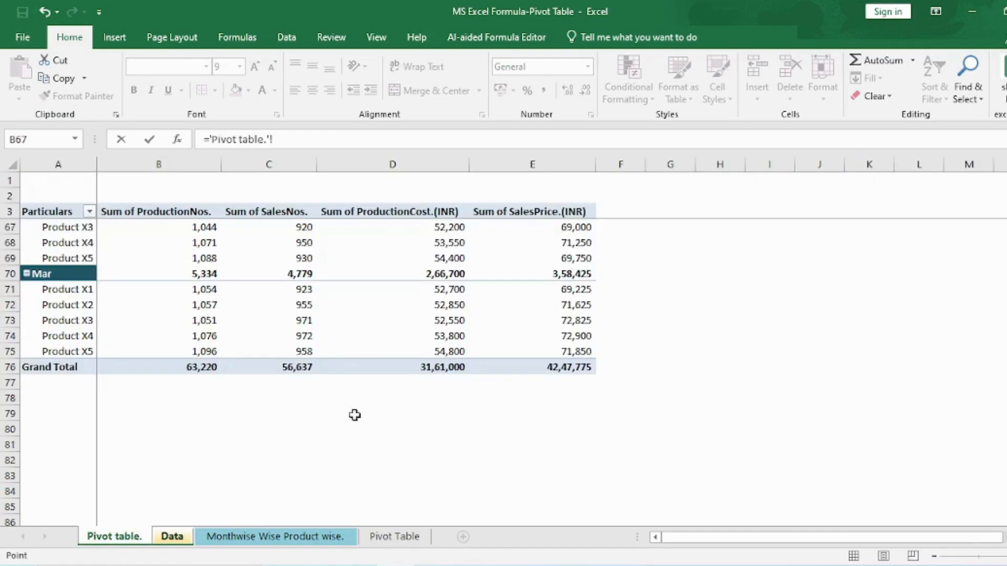
left_click(301, 367)
key("Return")
- In G65, reference the pivot table's grand total of Production Cost (INR) in D76
key("Up")
key("Right")
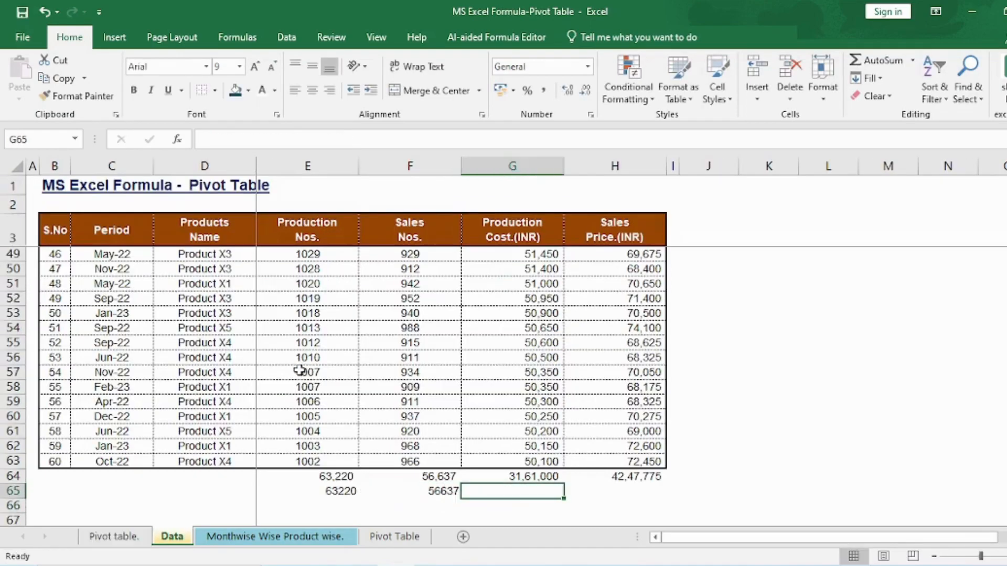
type("=")
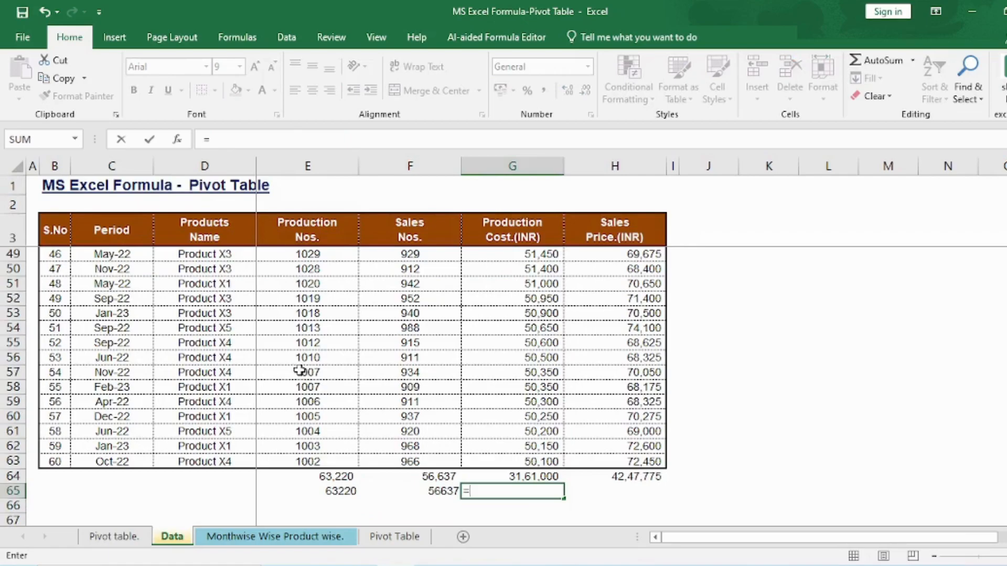
left_click(116, 537)
left_click(454, 373)
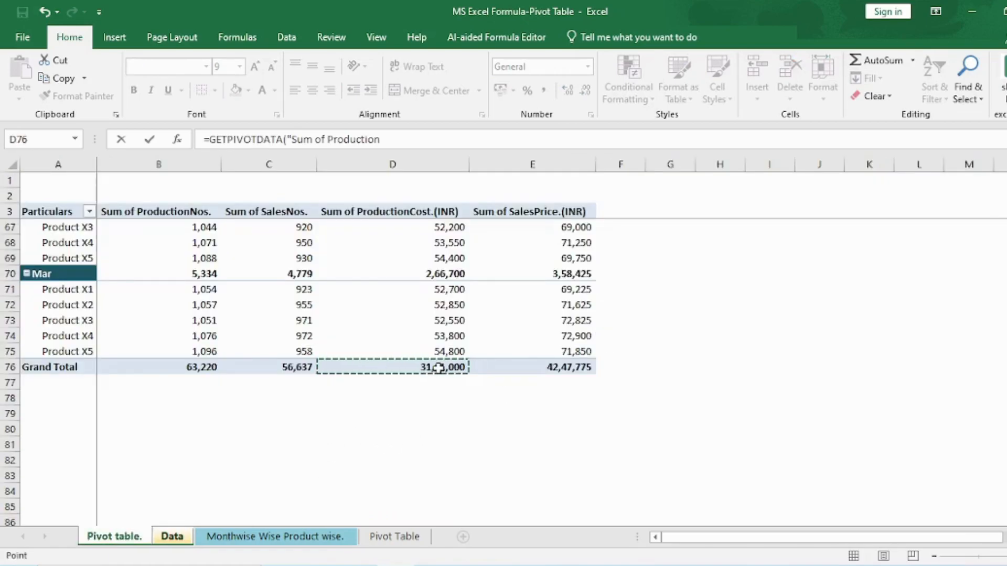
key("Return")
- In H65, reference the pivot table's grand total of Sales Price (INR) in E76
key("Up")
key("Right")
type("=")
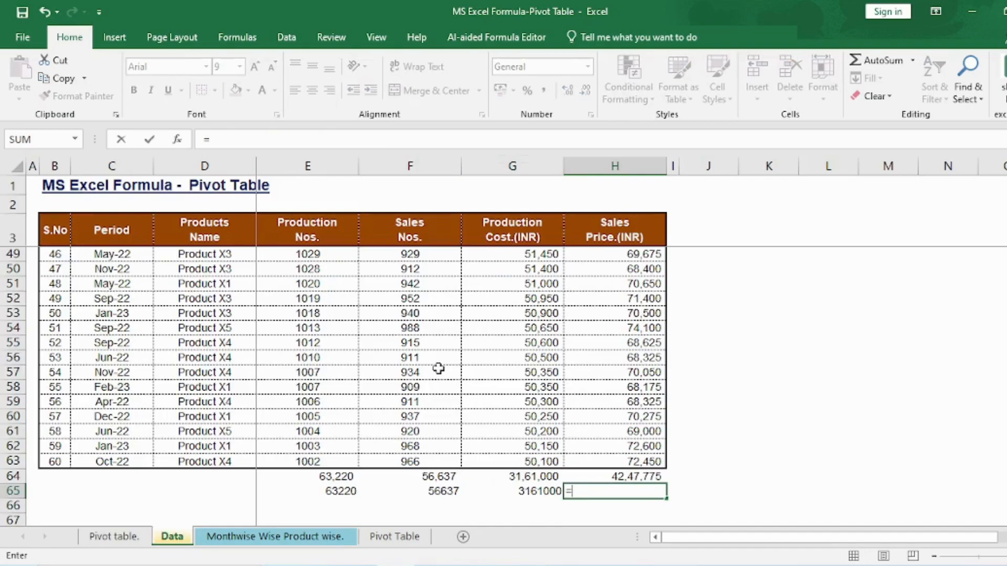
left_click(123, 536)
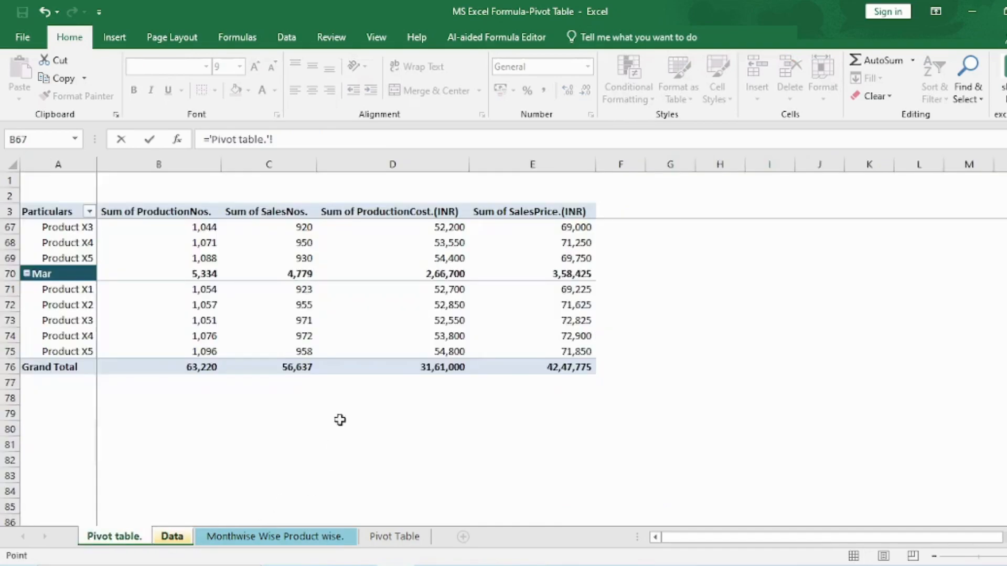
left_click(546, 363)
key("Return")
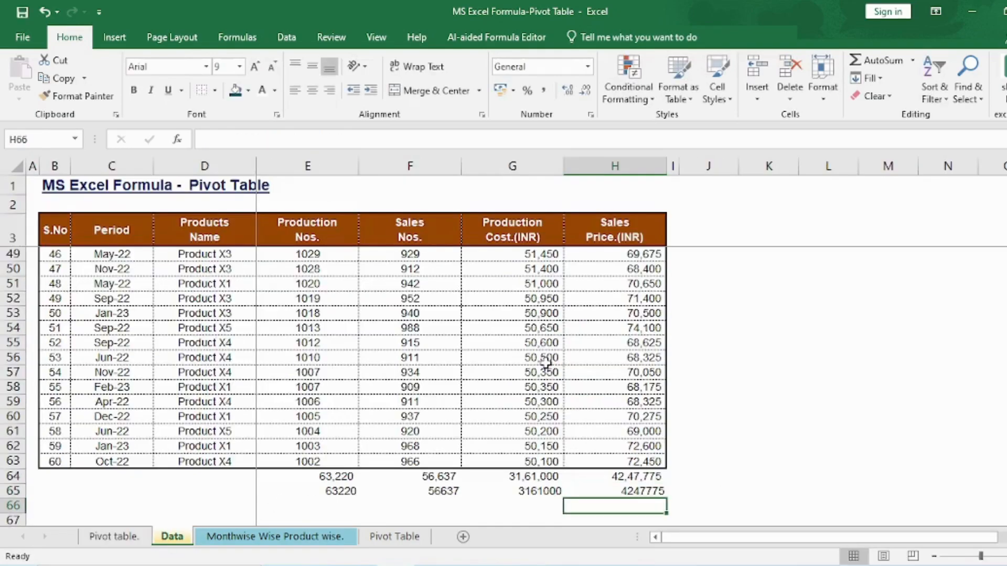
- In H66, compare the pivot grand total with the source total using the formula =H65=H64
type("=")
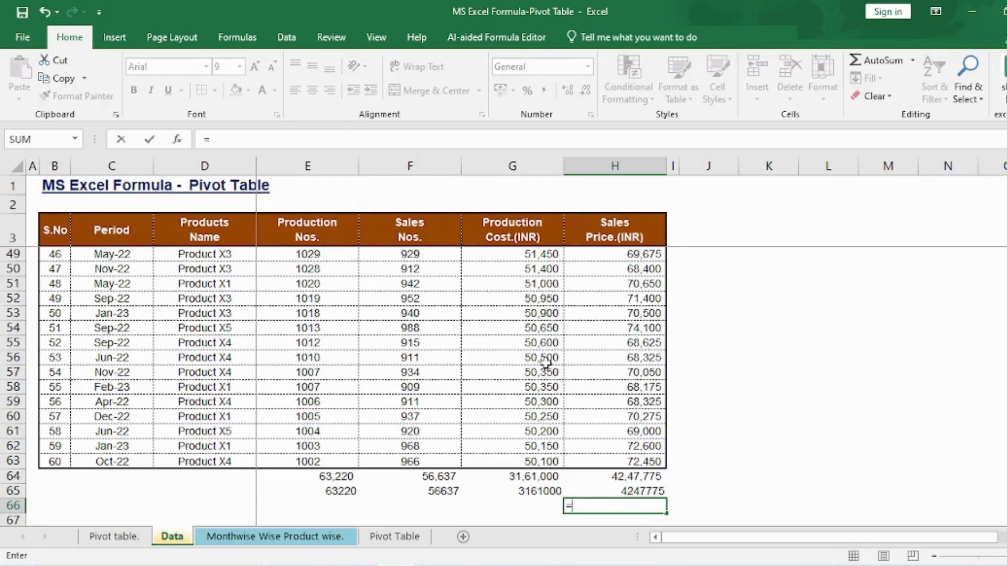
key("Up")
type("=")
key("Up")
key("Up")
key("Return")
- Copy the comparison formula from H66 to G66, F66 and E66
key("Up")
key("ctrl+c")
key("Left")
key("Return")
key("ctrl+c")
key("Left")
key("ctrl+v")
key("Escape")
key("ctrl+c")
key("Left")
key("Return")
- Examine the comparison results in row 66 and the SUM formulas in row 64 of the Data sheet
key("Right")
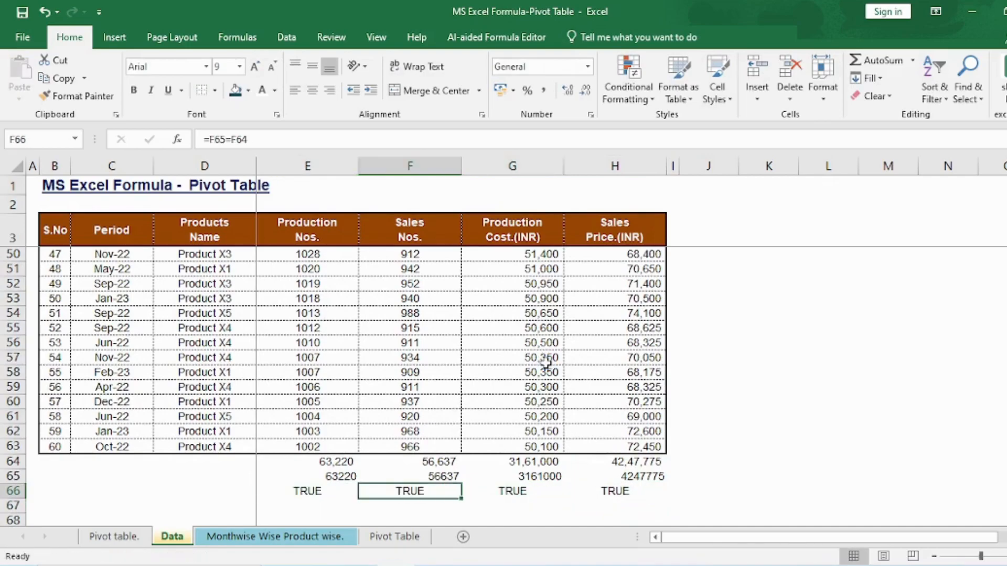
key("Right")
key("Right")
key("ctrl+Up")
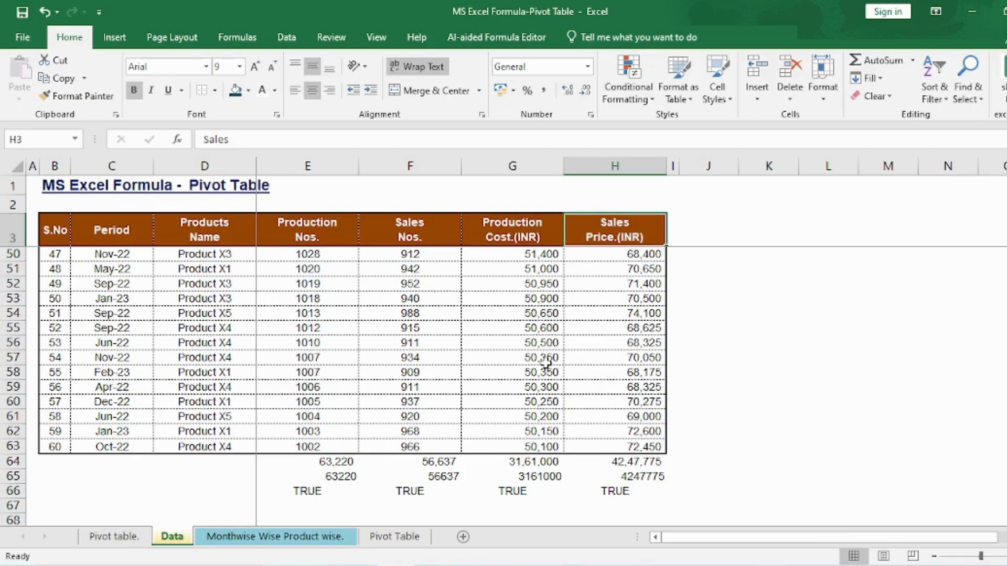
key("ctrl+Down")
key("Up")
key("Up")
key("F2")
key("Escape")
key("Left")
key("F2")
key("Escape")
key("Left")
key("Left")
key("F2")
key("Escape")
key("Right")
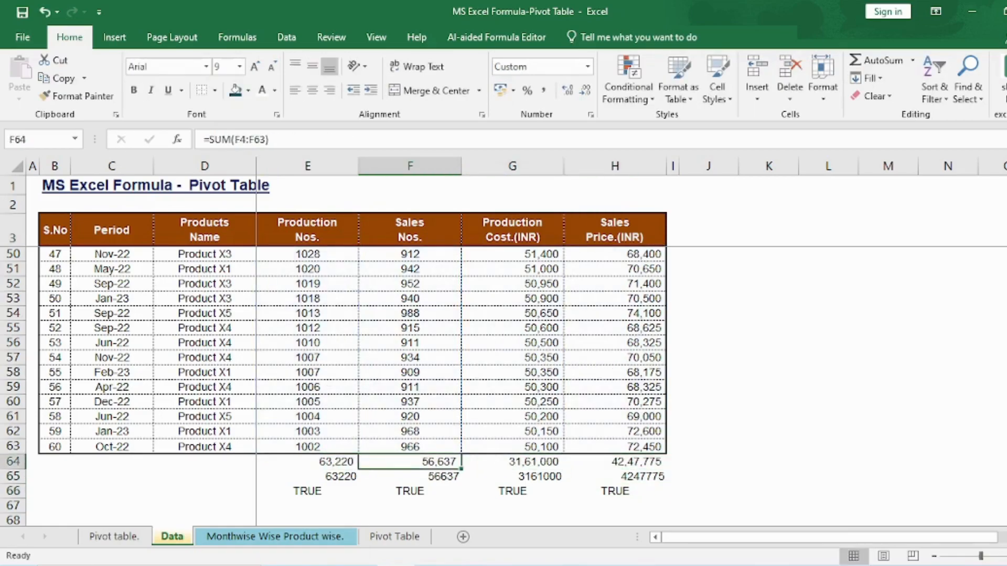
- Review the finished month-wise pivot table on the Pivot table. sheet from its first rows
left_click(243, 540)
left_click(121, 540)
left_click(177, 471)
scroll(193, 324, "up", 13)
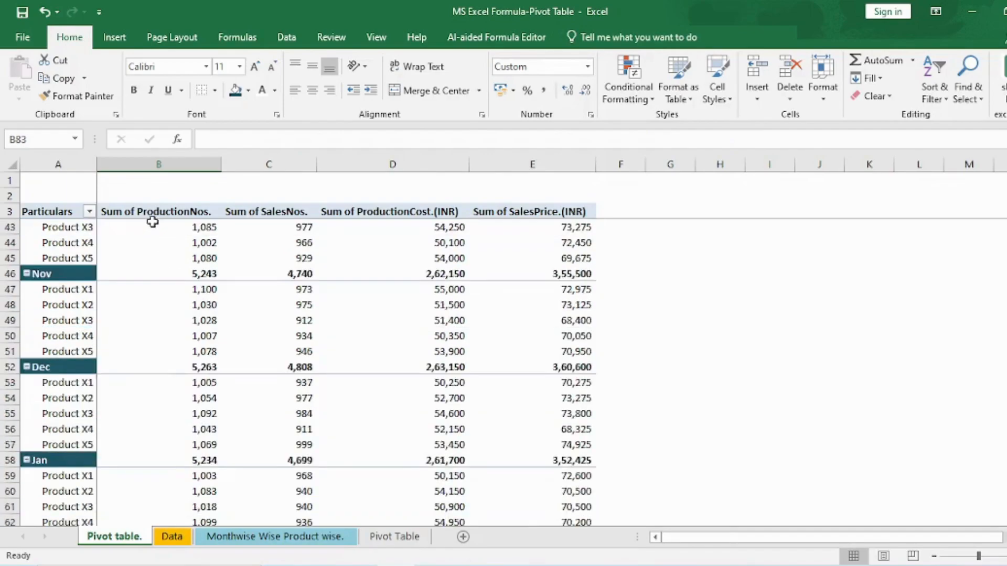
left_click(151, 184)
key("Down")
key("Down")
key("Down")
key("Down")
key("Down")
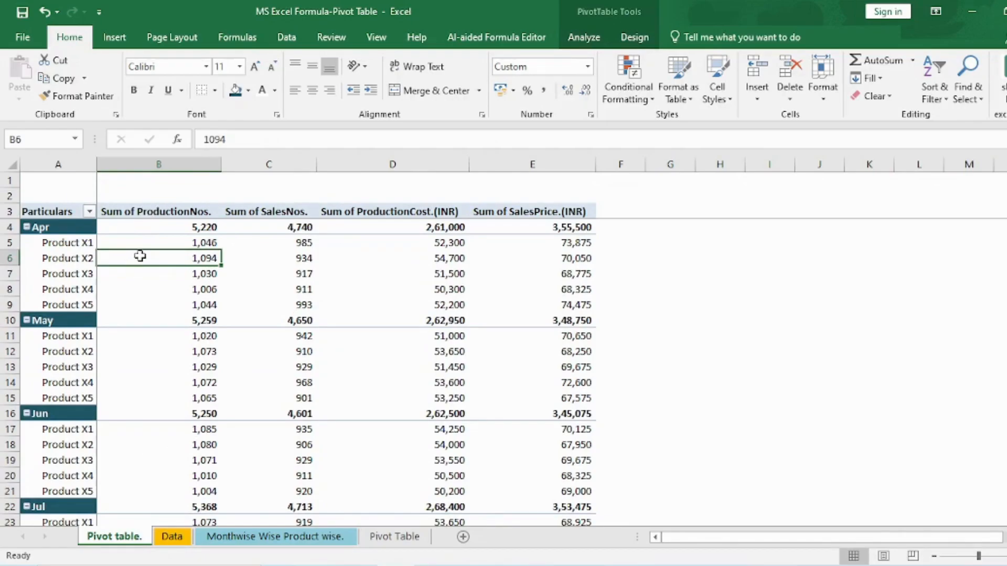
- Examine the period, product and value columns of the report on the Monthwise Wise Product wise. sheet
left_click(333, 537)
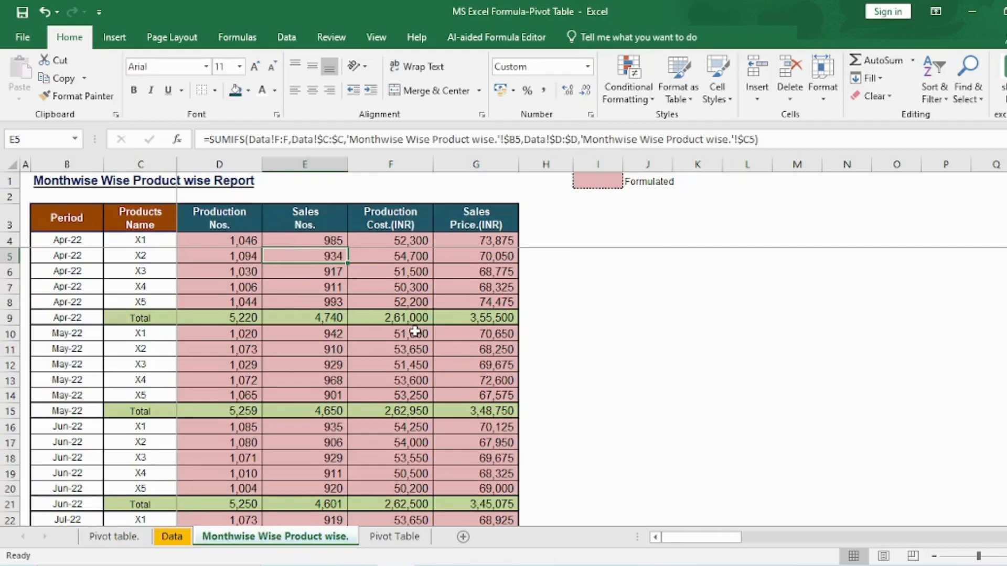
left_click(677, 301)
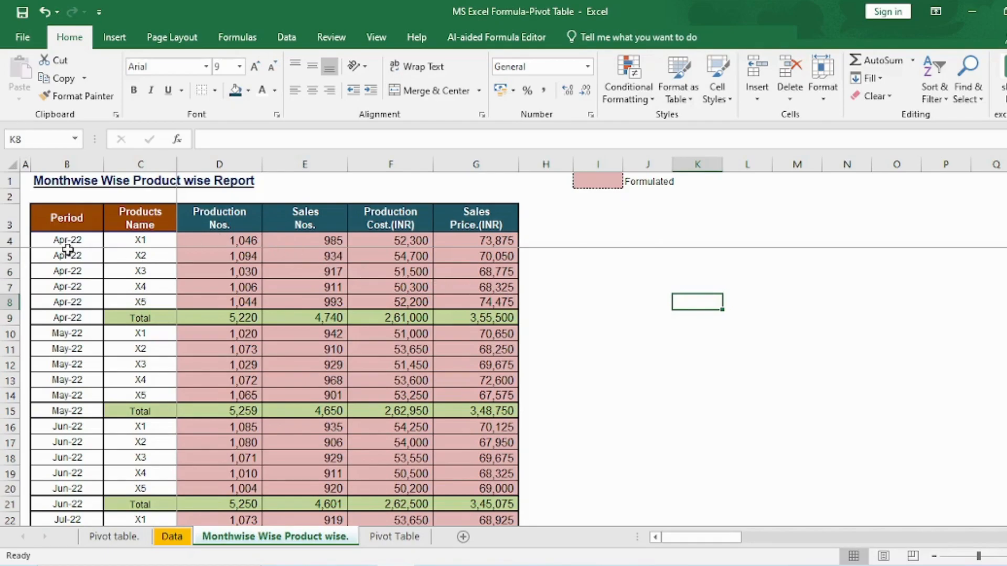
left_click_drag(67, 252, 50, 299)
left_click(136, 267)
left_click_drag(231, 243, 273, 273)
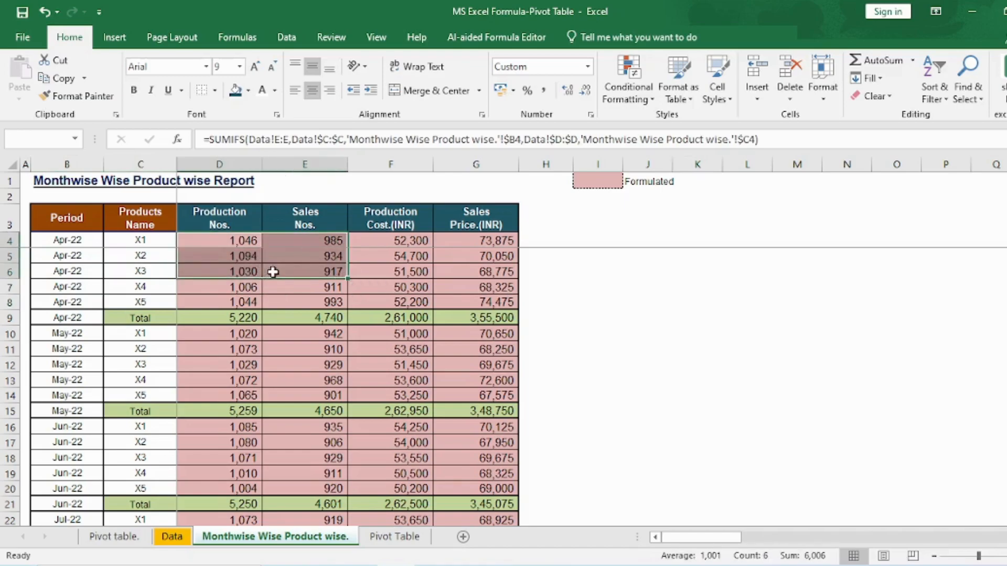
left_click(392, 273)
left_click(544, 272)
- On the Data sheet, set the first Production Nos. value in E4 to 1000
left_click(171, 537)
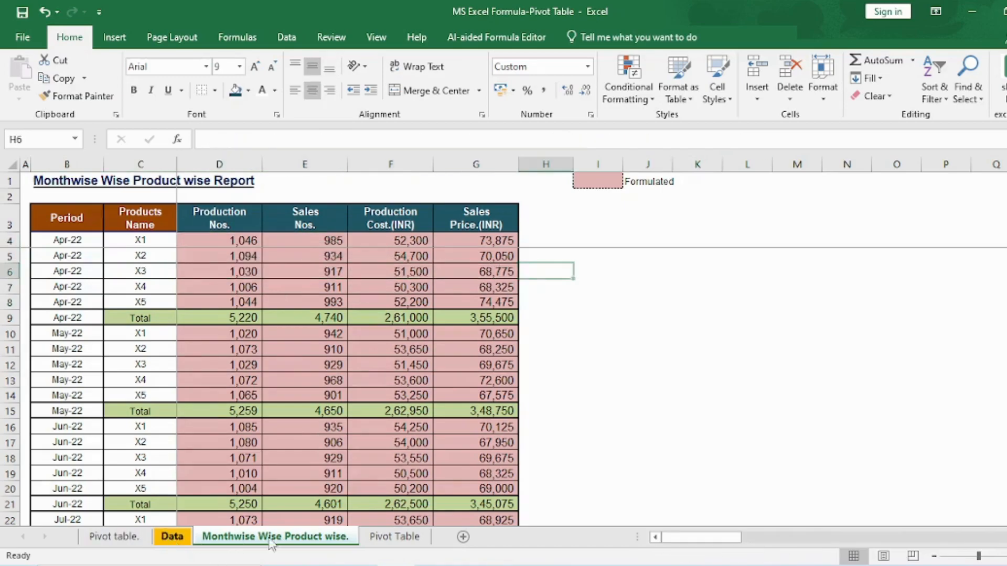
left_click(98, 457)
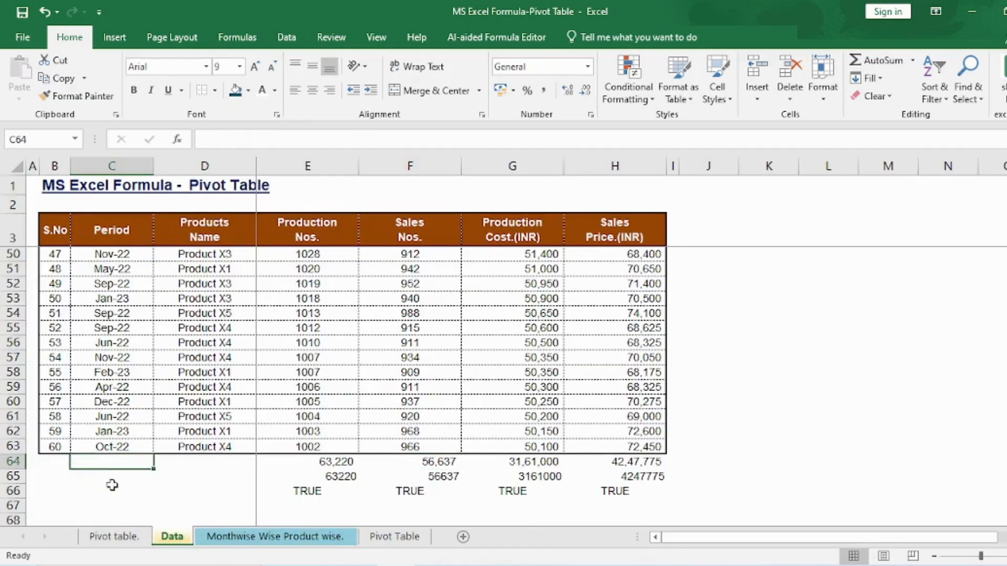
left_click(174, 464)
scroll(177, 468, "up", 1)
scroll(177, 468, "up", 2)
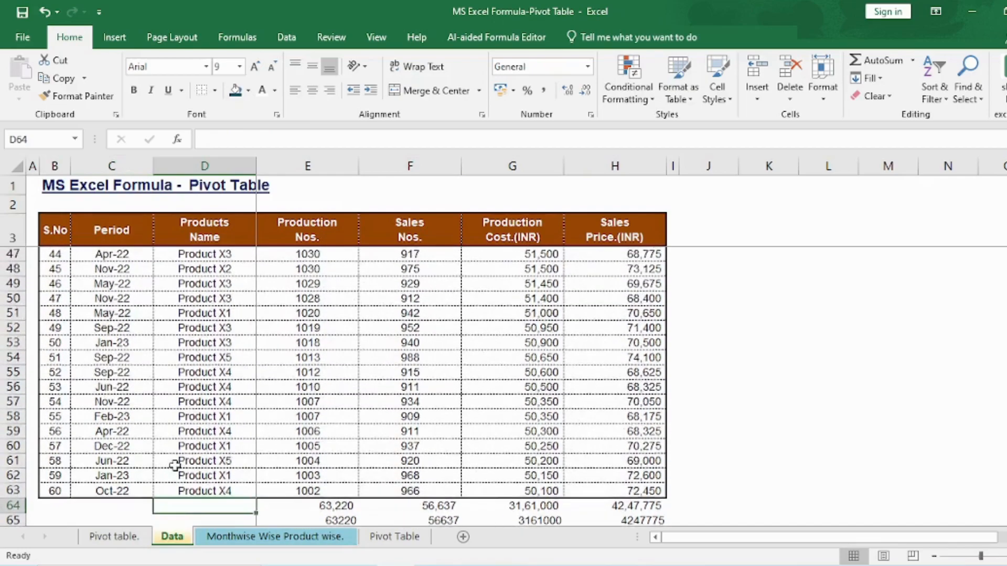
scroll(180, 472, "down", 3)
scroll(299, 300, "up", 1)
left_click(309, 227)
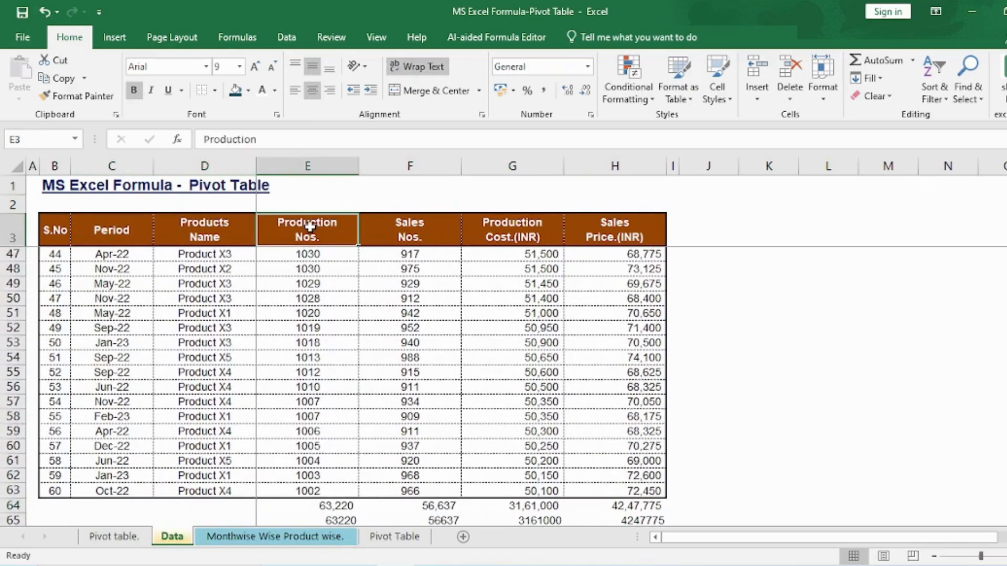
key("Down")
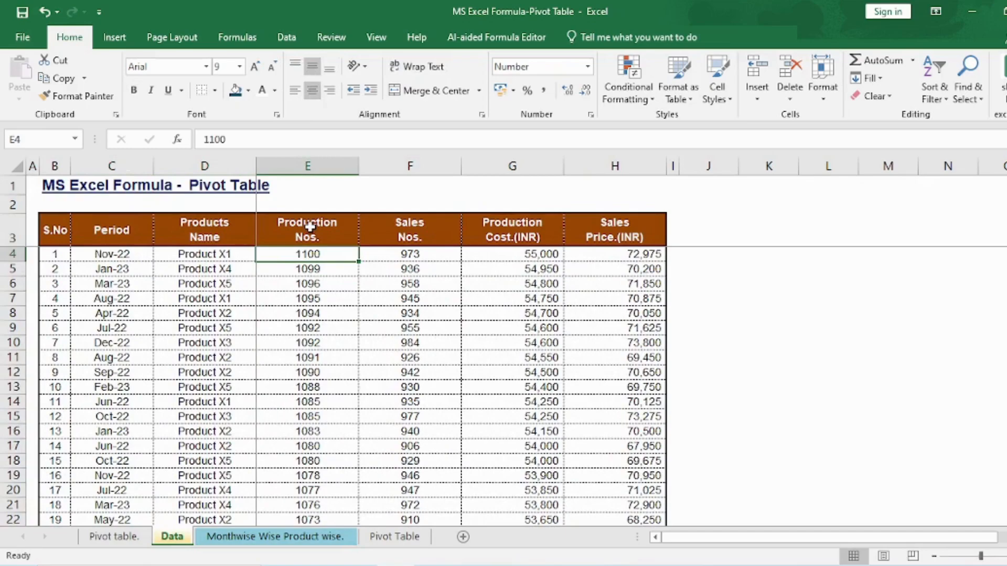
type("10")
key("Return")
- Copy the 1000 in E4 over the whole Production Nos. column down to E63
key("Up")
key("ctrl+c")
key("ctrl+shift+Down")
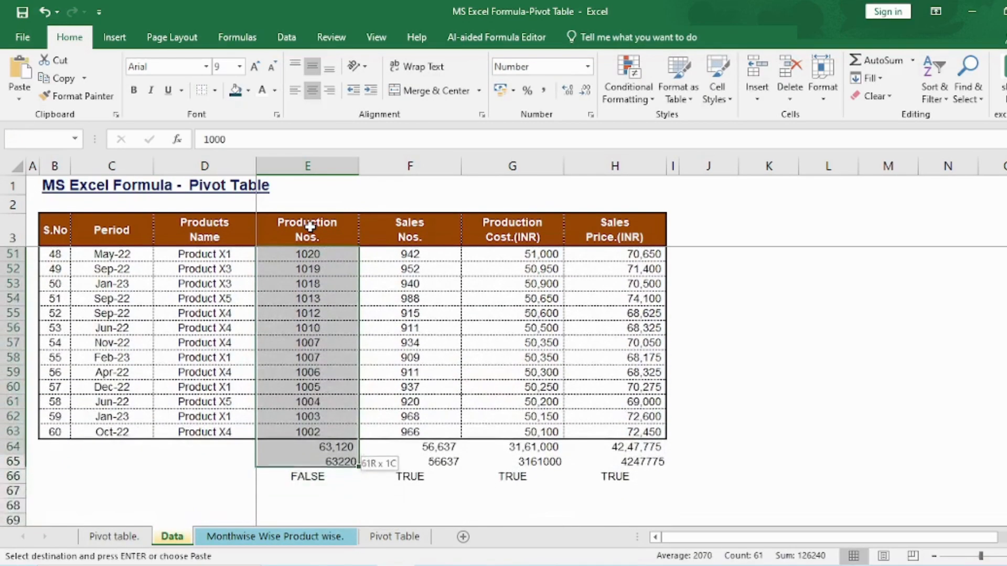
key("ctrl+alt+v")
key("Return")
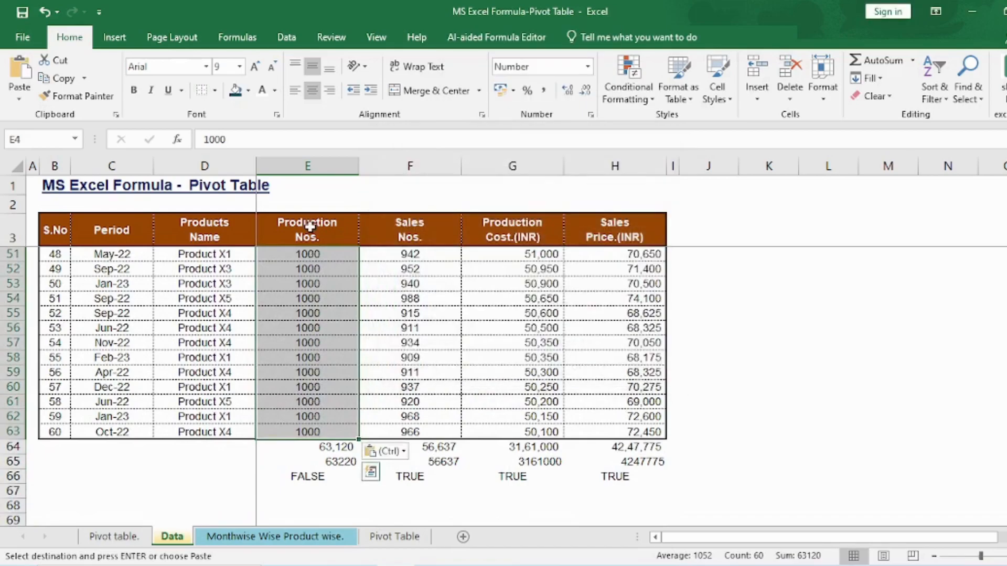
- Try to set the first Sales Nos. value in F4 to 800
key("ctrl+Up")
key("Down")
key("Right")
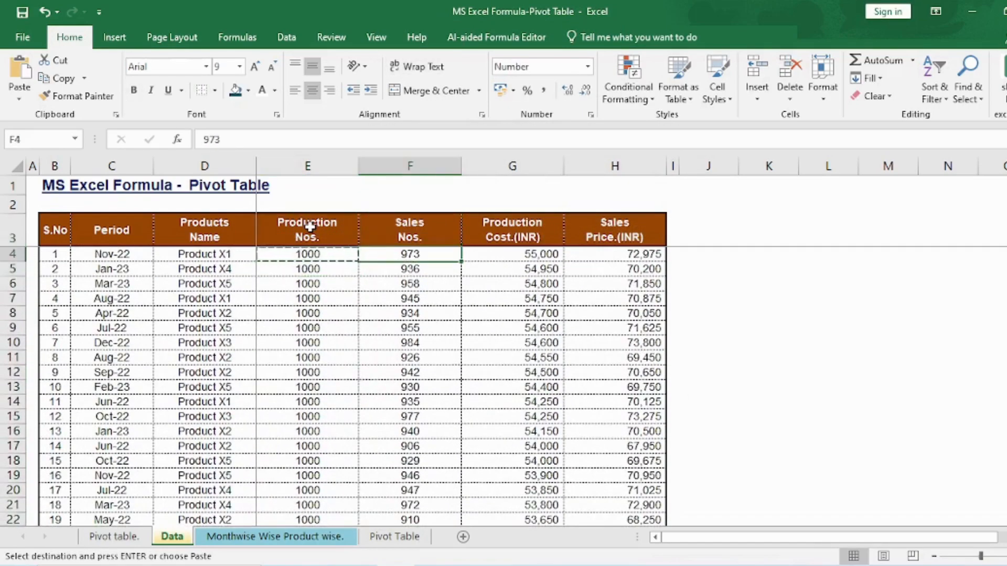
type("800")
key("Return")
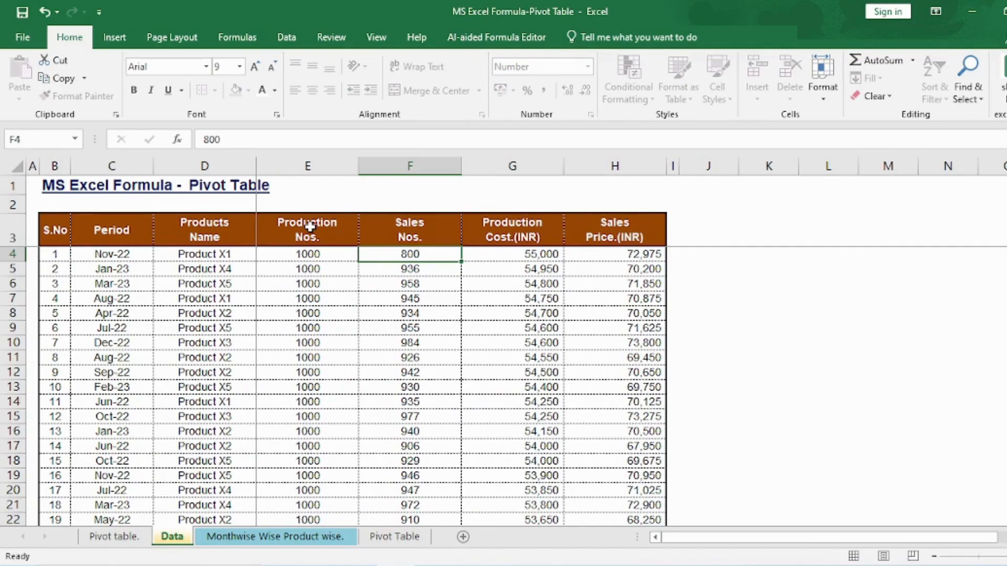
key("Up")
key("ctrl+z")
- Copy the Sales Nos. value 973 in F4 and paste it as a formula over F4:F63
key("ctrl+c")
key("ctrl+shift+Down")
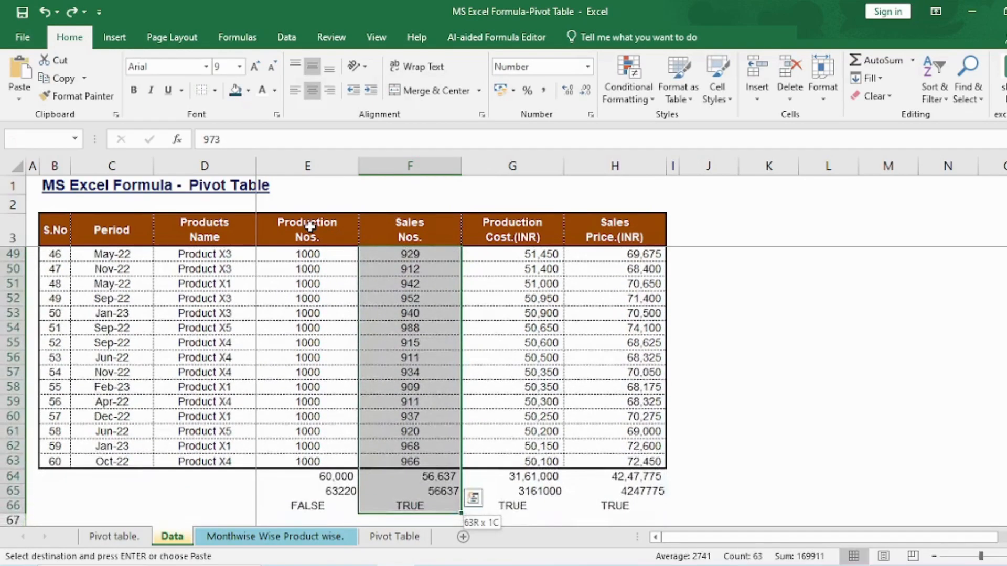
key("ctrl+shift+Up")
key("shift+Up")
key("shift+Down")
key("shift+Up")
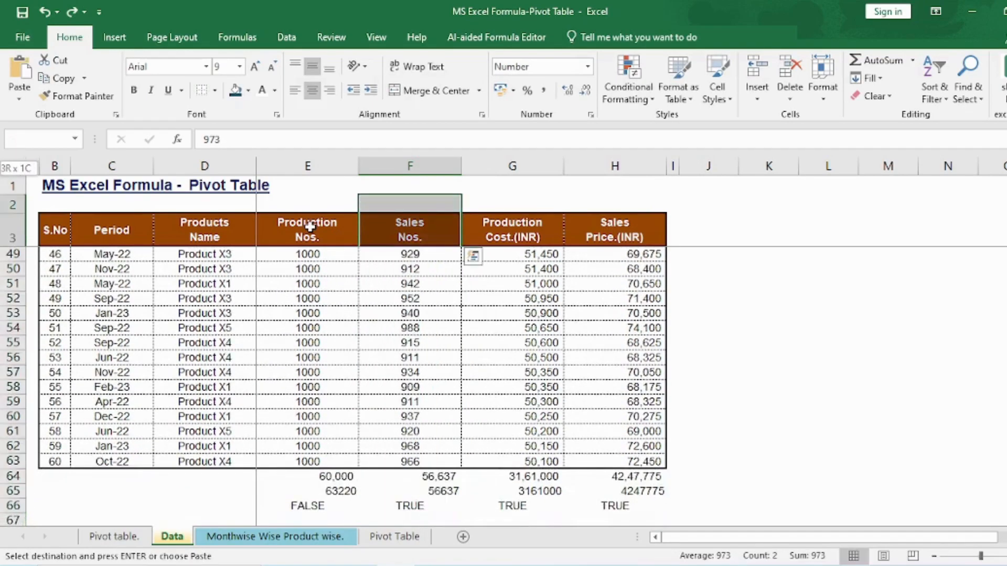
key("shift+Down")
key("ctrl+shift+Down")
key("shift+Up")
key("shift+Up")
key("shift+Up")
key("alt+e")
key("s")
key("f")
key("Return")
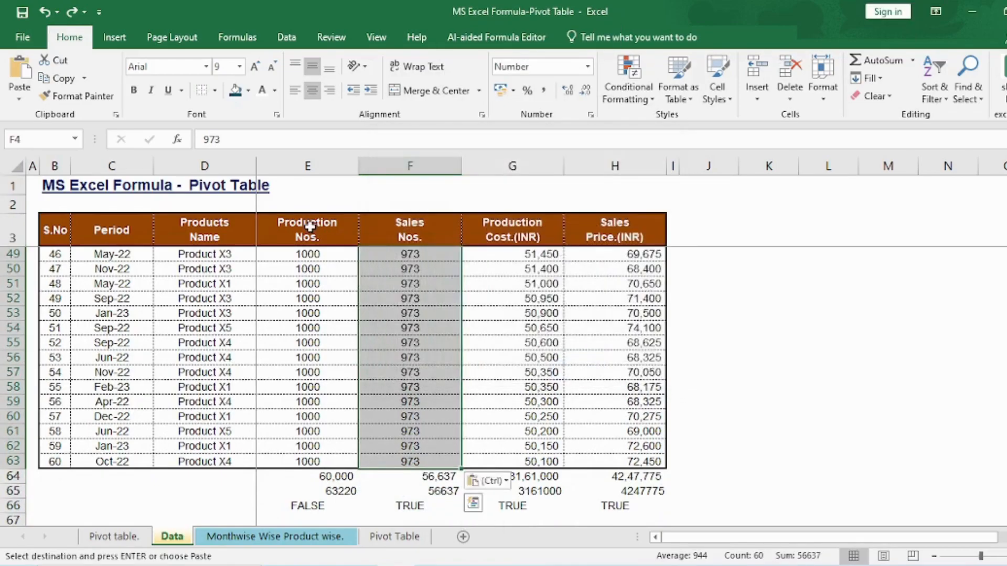
- Set the first Sales Nos. value in F4 to 800
key("Down")
key("Up")
key("Up")
key("Escape")
key("Down")
key("Down")
key("Up")
key("Up")
key("Down")
key("Up")
key("Down")
type("800")
key("Return")
key("Up")
- Copy the 800 in F4 and paste it as a formula over the whole Sales Nos. column down to F63
key("ctrl+c")
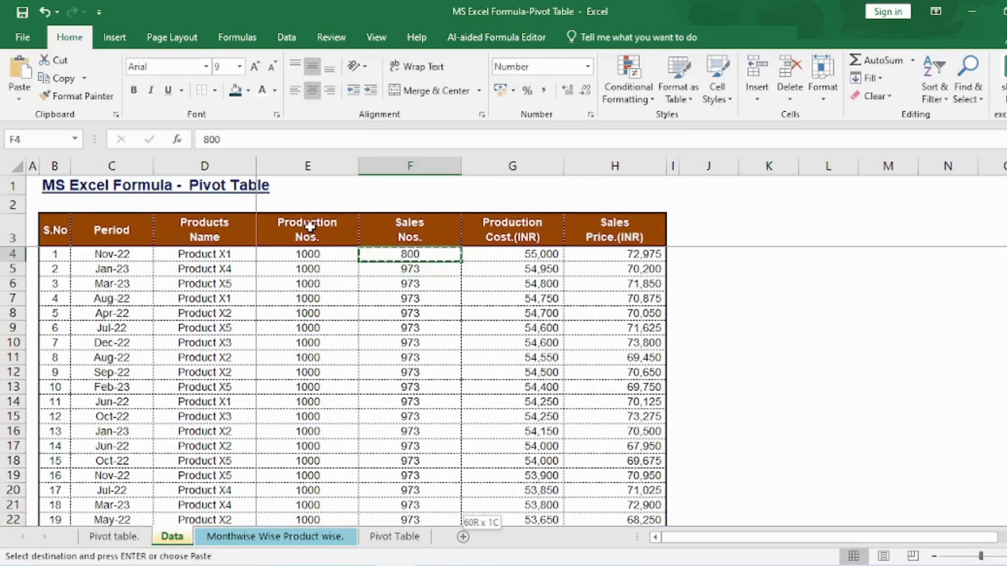
key("ctrl+shift+Down")
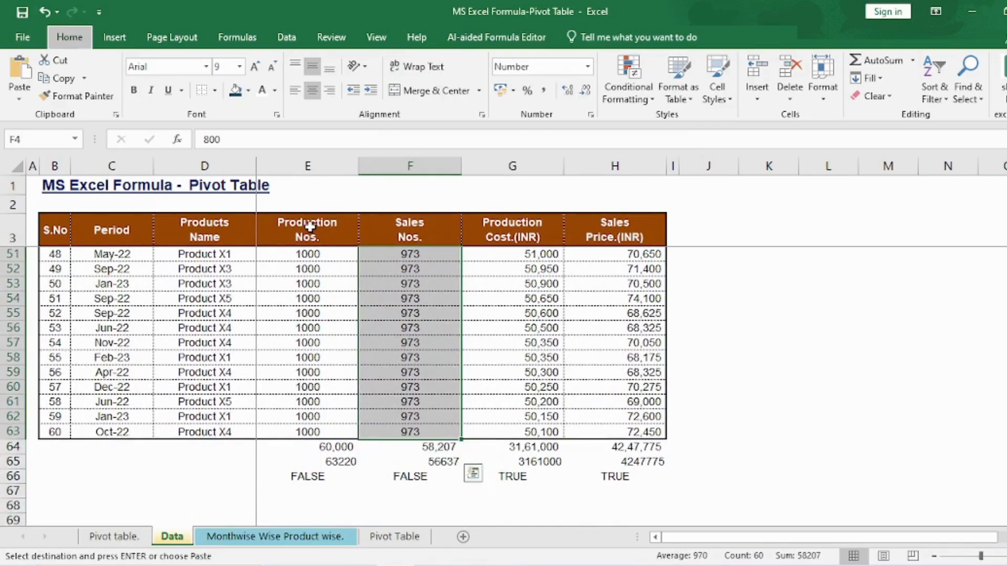
key("alt+e")
key("s")
key("f")
key("Return")
key("Escape")
key("Down")
key("Down")
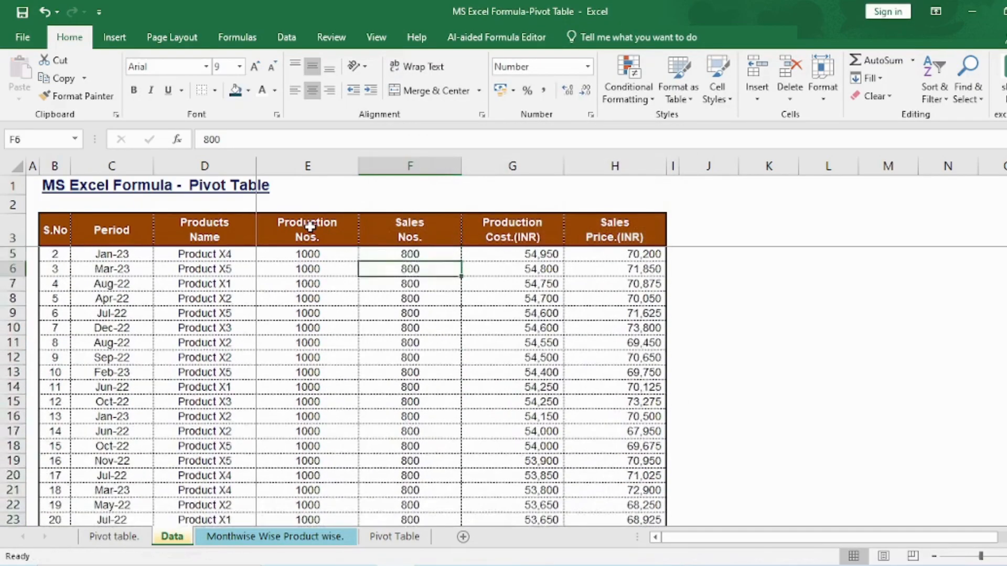
key("ctrl+Up")
scroll(310, 227, "down", 1)
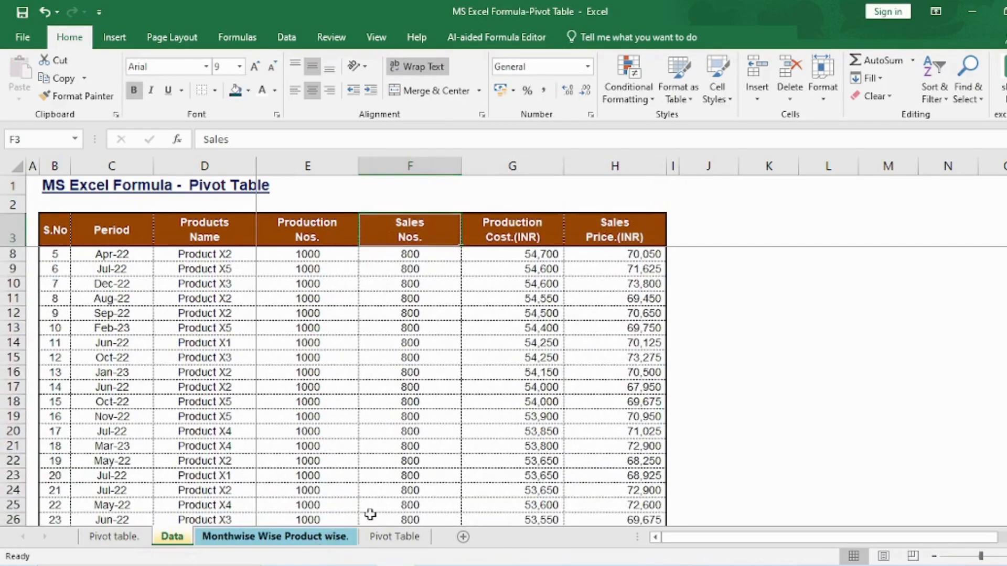
- Check the Production Nos. and Sales Nos. formulas for Apr-22 on the Monthwise Wise Product wise. sheet
left_click(314, 539)
scroll(348, 309, "down", 1)
left_click(256, 240)
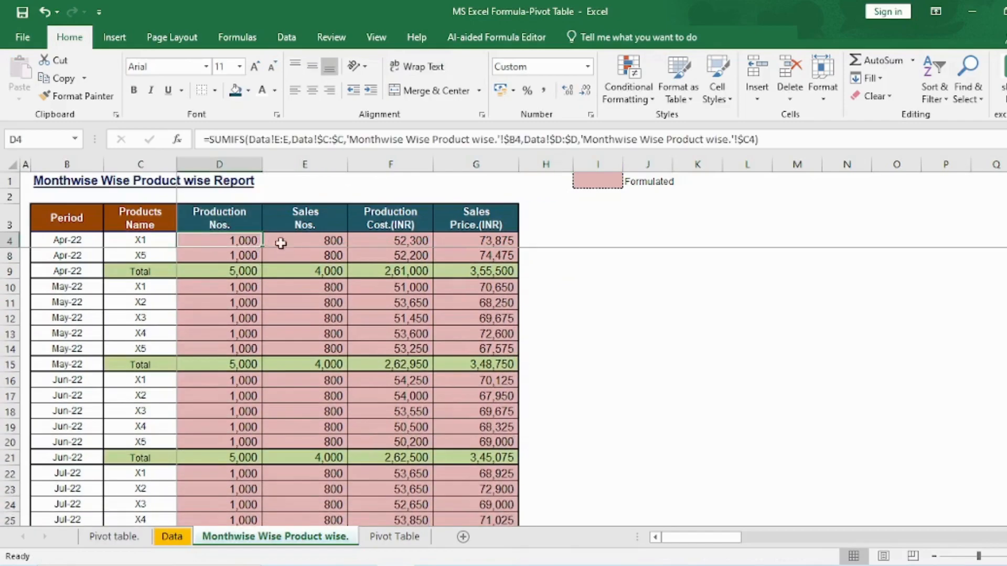
scroll(313, 255, "up", 1)
left_click(292, 257)
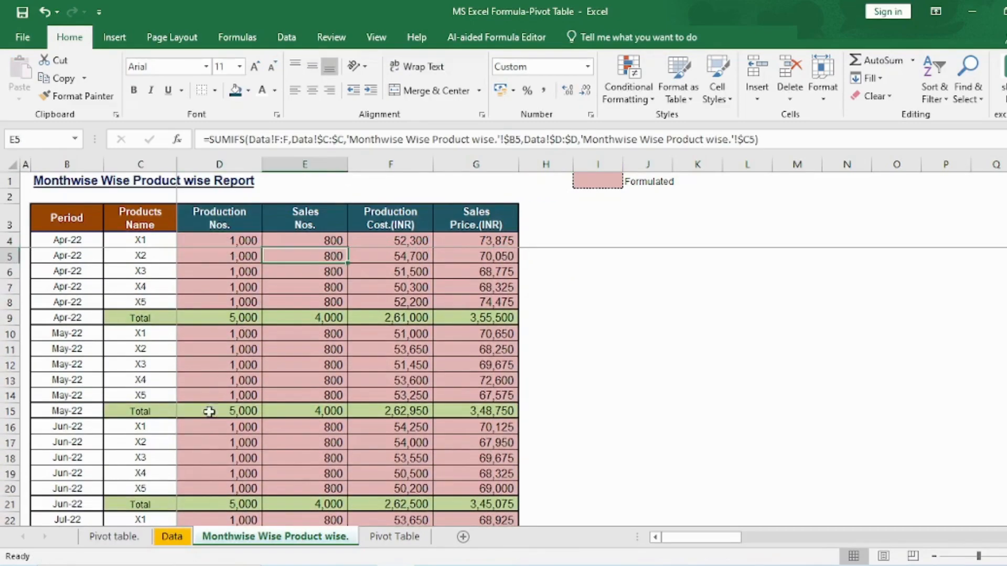
- Refresh the pivot table on the Pivot table. sheet so it picks up the changed source data
left_click(137, 540)
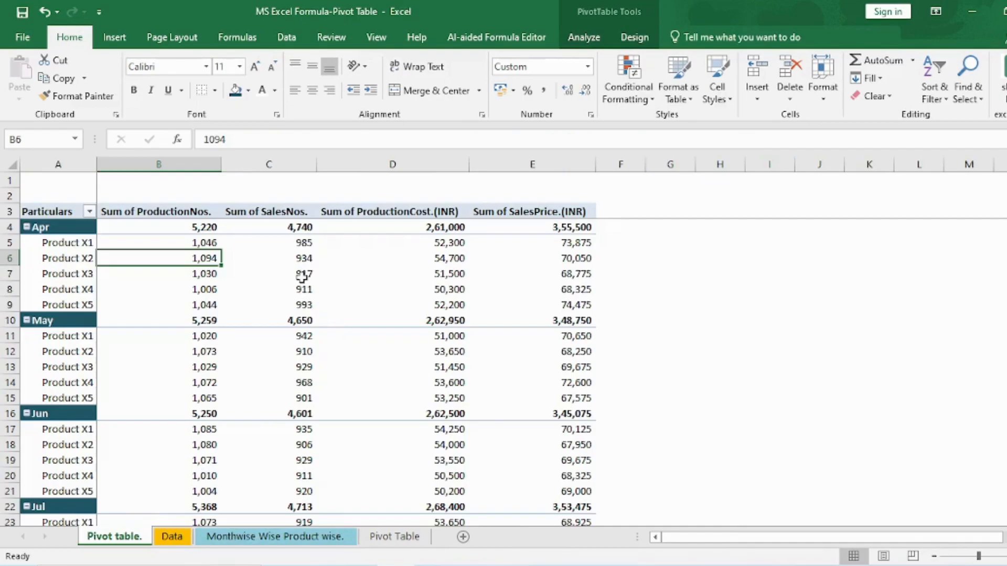
left_click(624, 290)
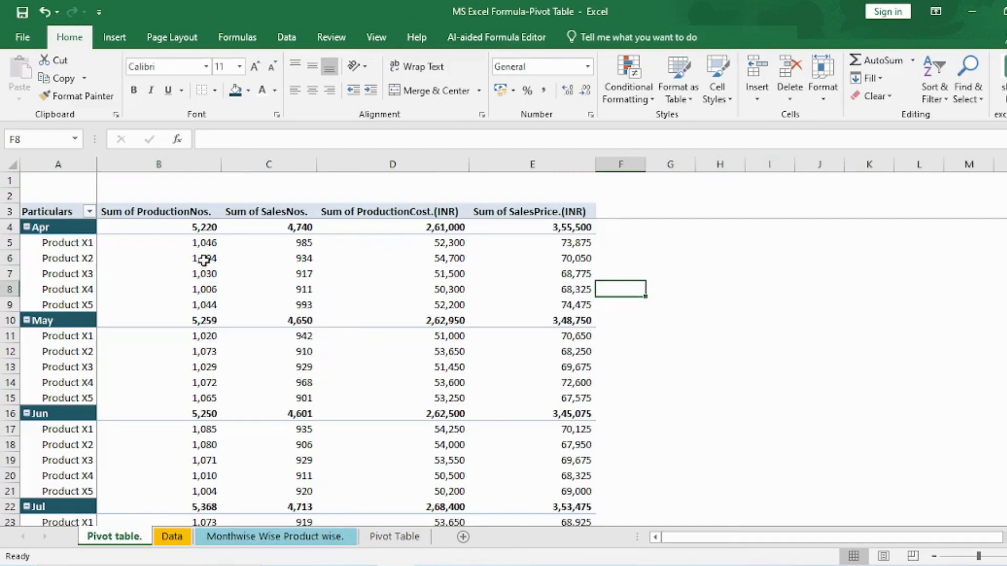
right_click(204, 260)
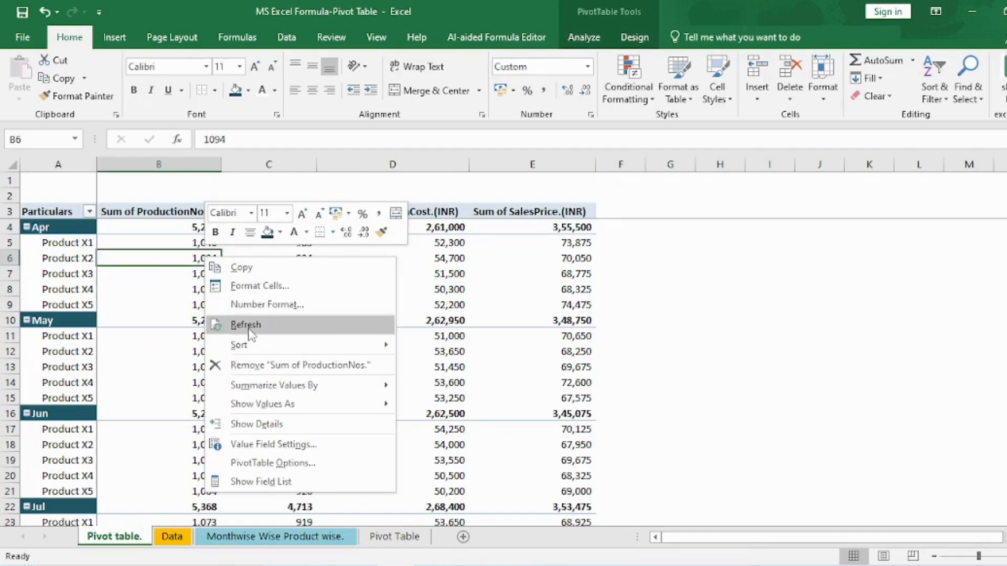
left_click(246, 325)
- Review the refreshed Production Nos. and Sales Nos. values across the months of the pivot table
left_click(269, 257)
left_click(204, 275)
left_click(301, 278)
scroll(230, 357, "down", 6)
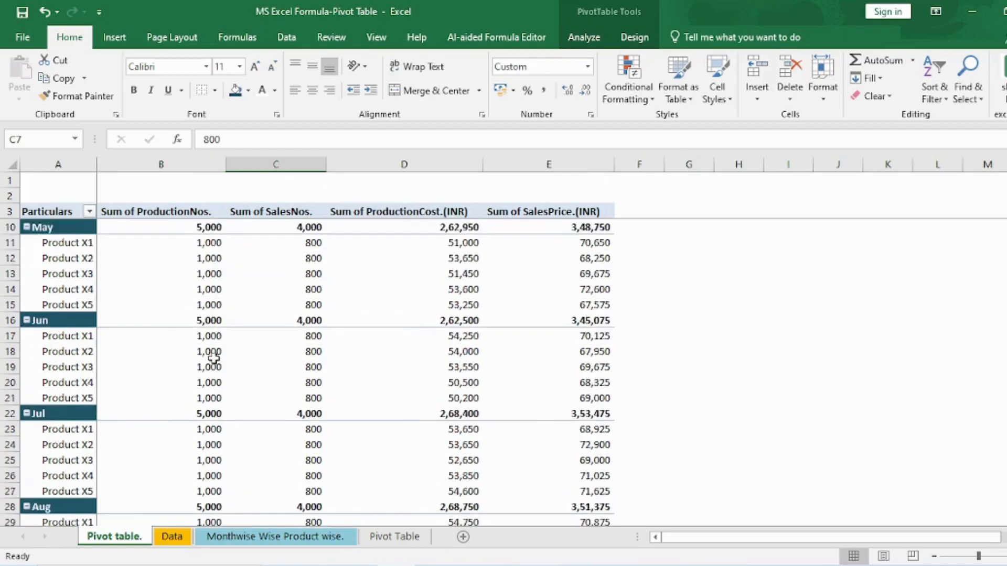
scroll(237, 364, "down", 14)
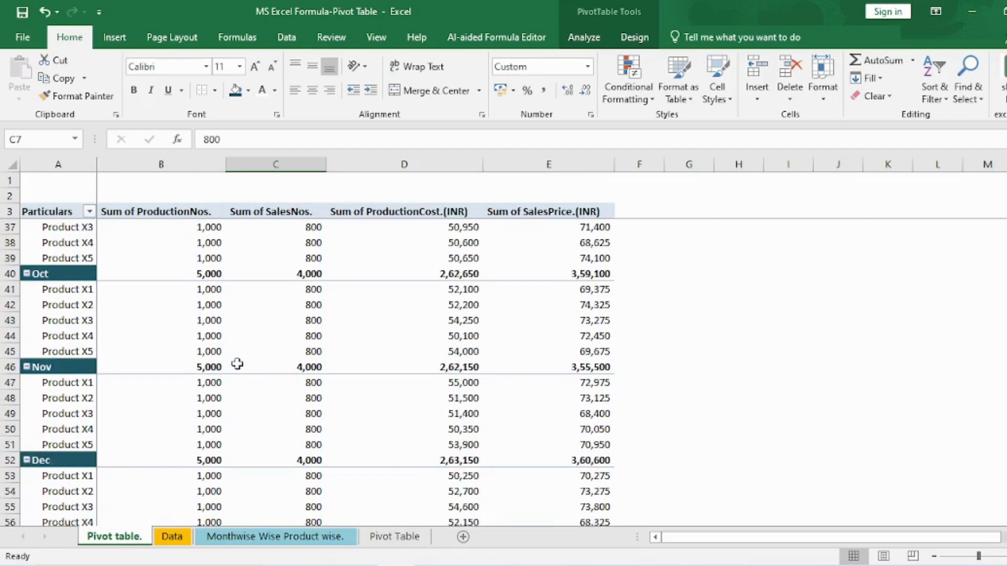
scroll(237, 366, "up", 1)
left_click(212, 477)
left_click(266, 475)
- On the Data sheet, check the Production Nos. and Sales Nos. totals in row 64 and the comparison in E66
left_click(172, 536)
scroll(266, 469, "down", 6)
scroll(314, 452, "down", 10)
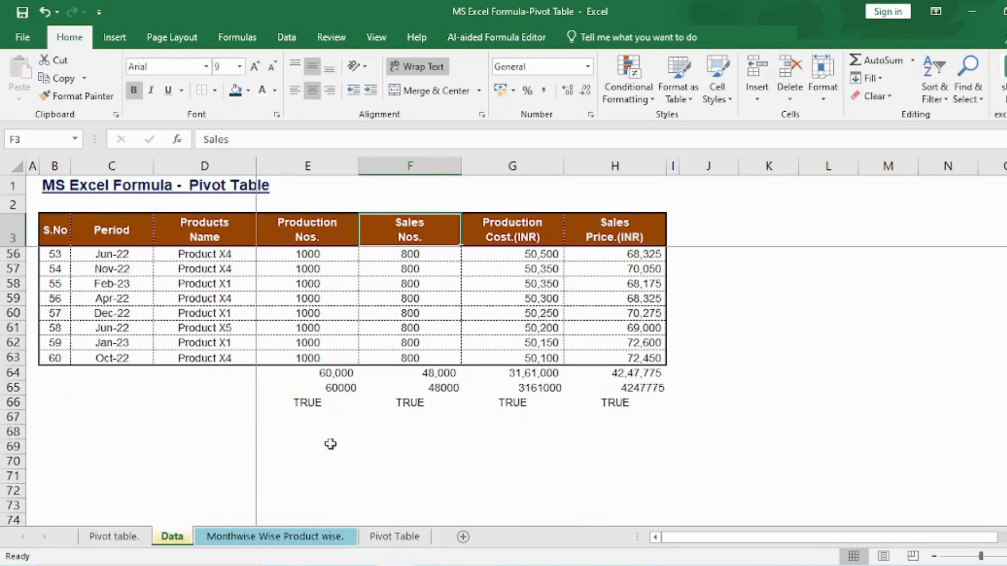
left_click(324, 373)
left_click(419, 374)
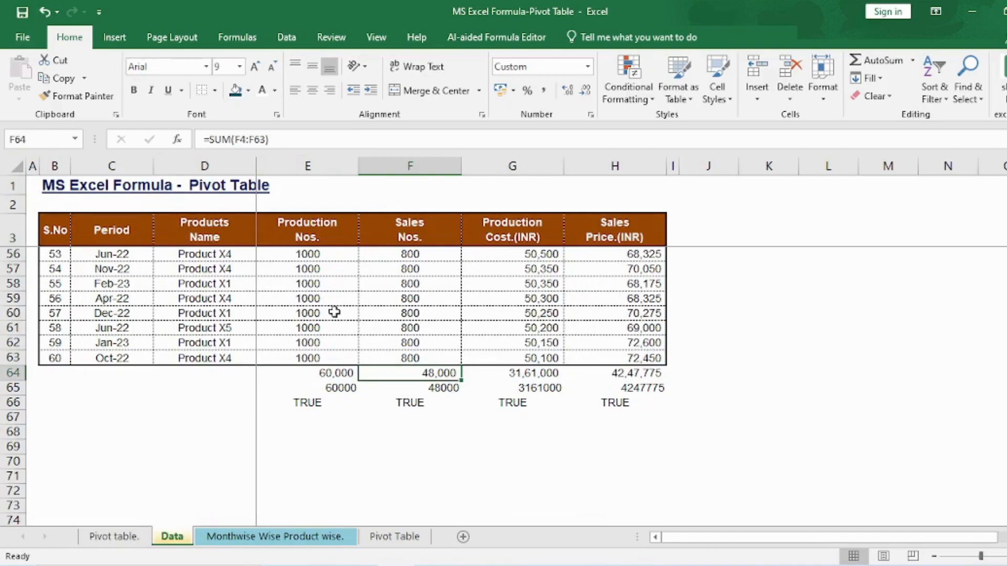
left_click(344, 403)
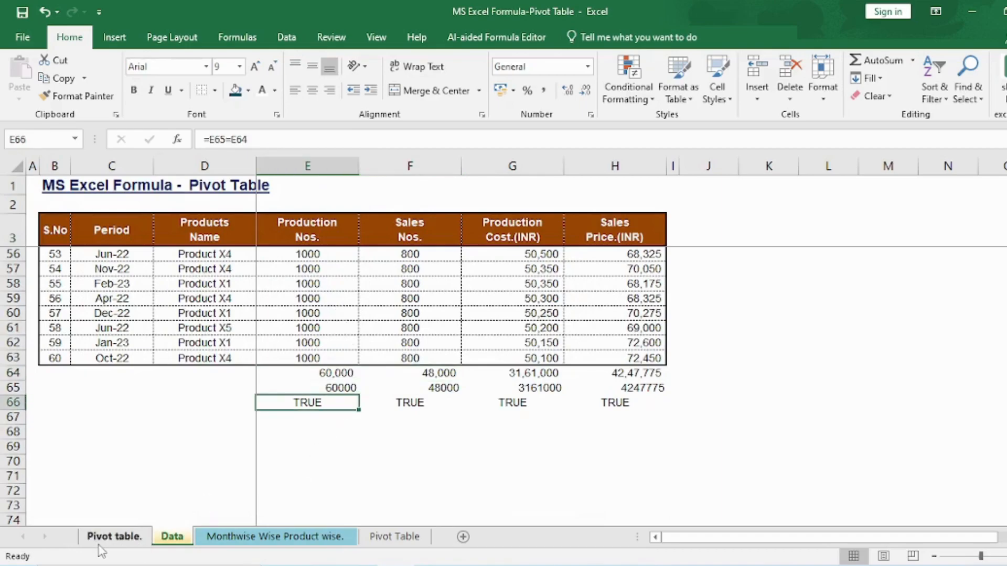
- Go to the Pivot Table sheet and examine the Production Nos. column of the formatted pivot report
left_click(278, 537)
left_click(391, 536)
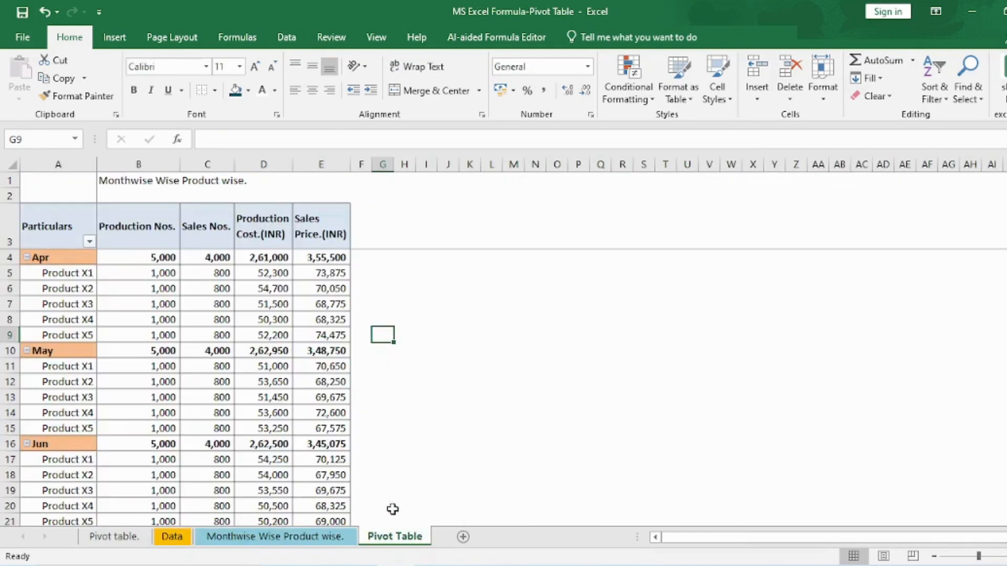
left_click(170, 217)
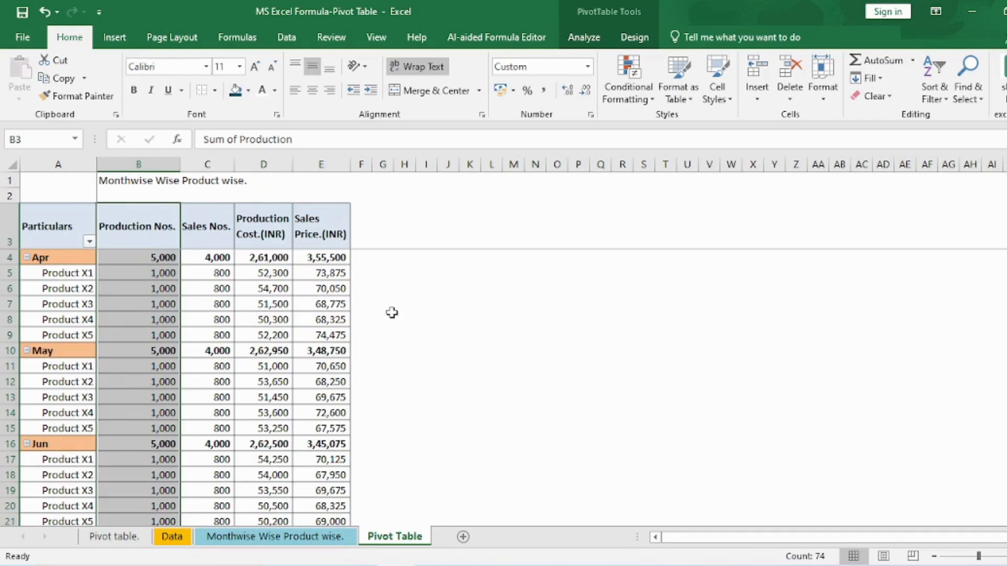
left_click(463, 440)
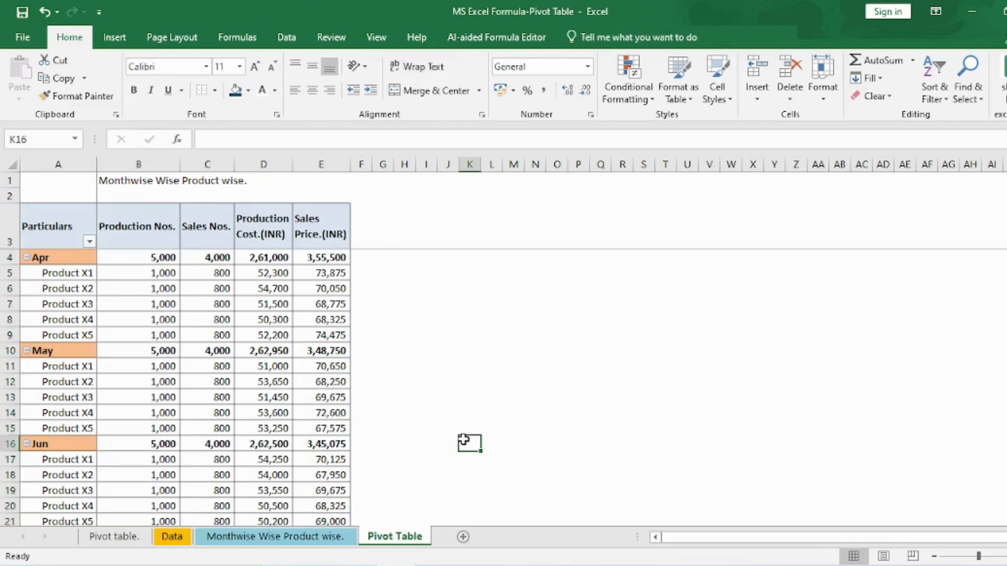